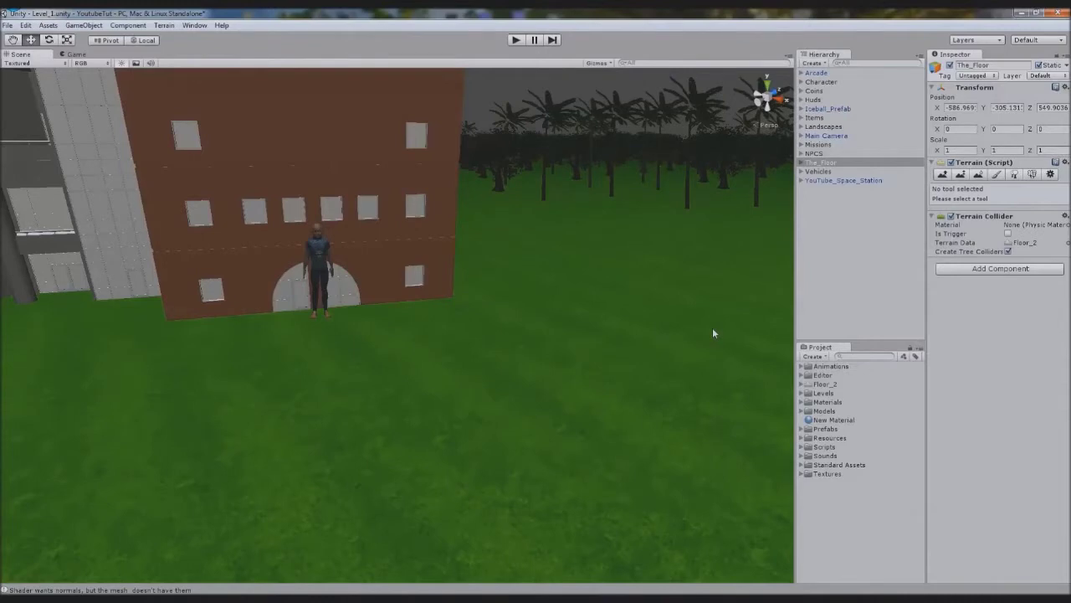
middle_drag(422, 329, 385, 342)
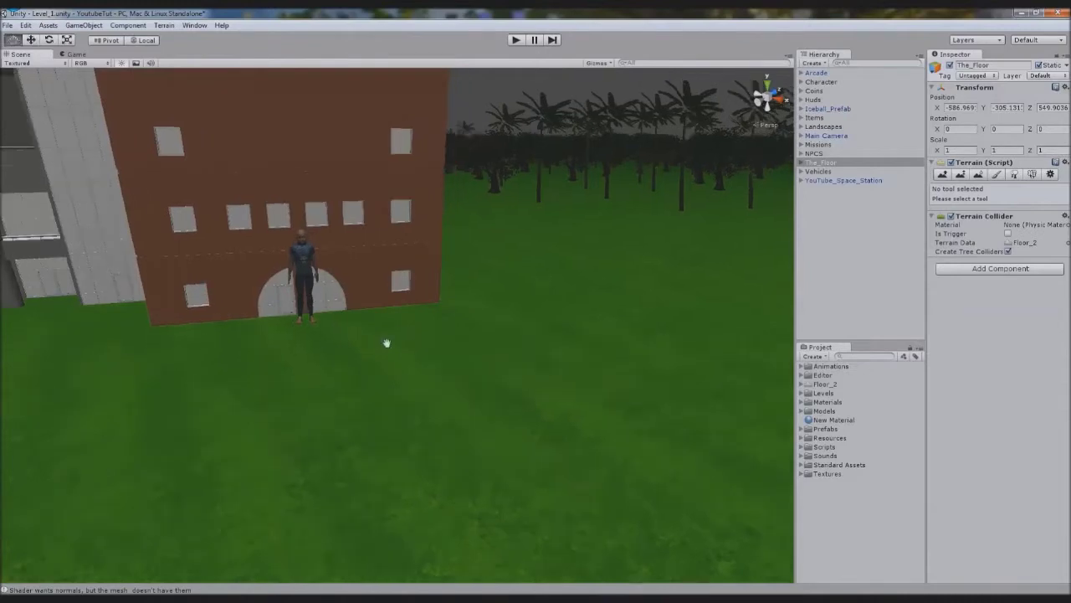
scroll(358, 324, down, 5)
scroll(356, 345, down, 5)
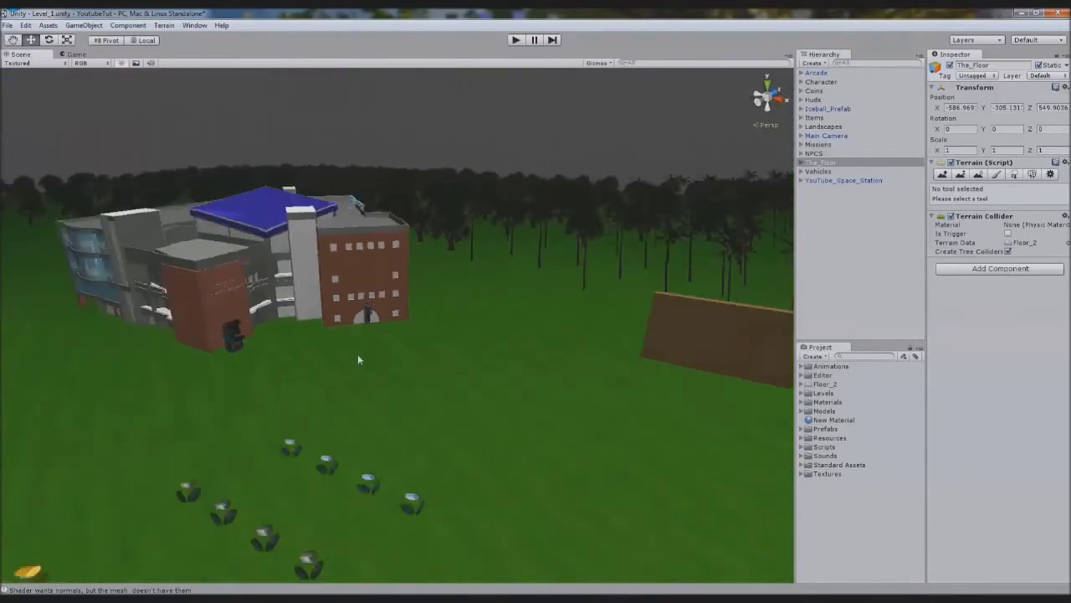
scroll(357, 343, up, 10)
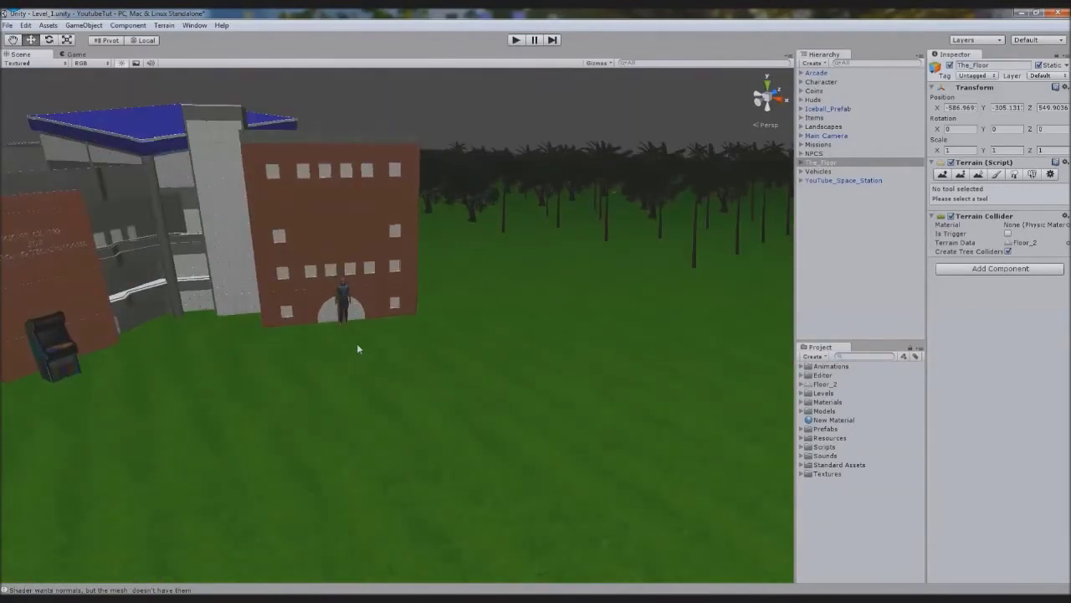
scroll(356, 349, up, 5)
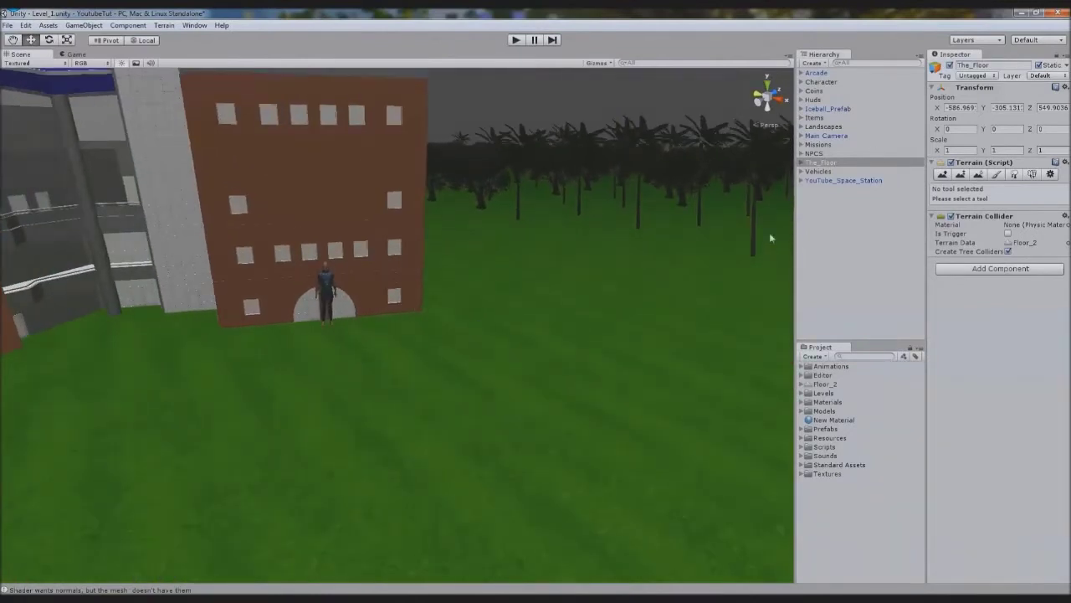
middle_drag(624, 284, 410, 320)
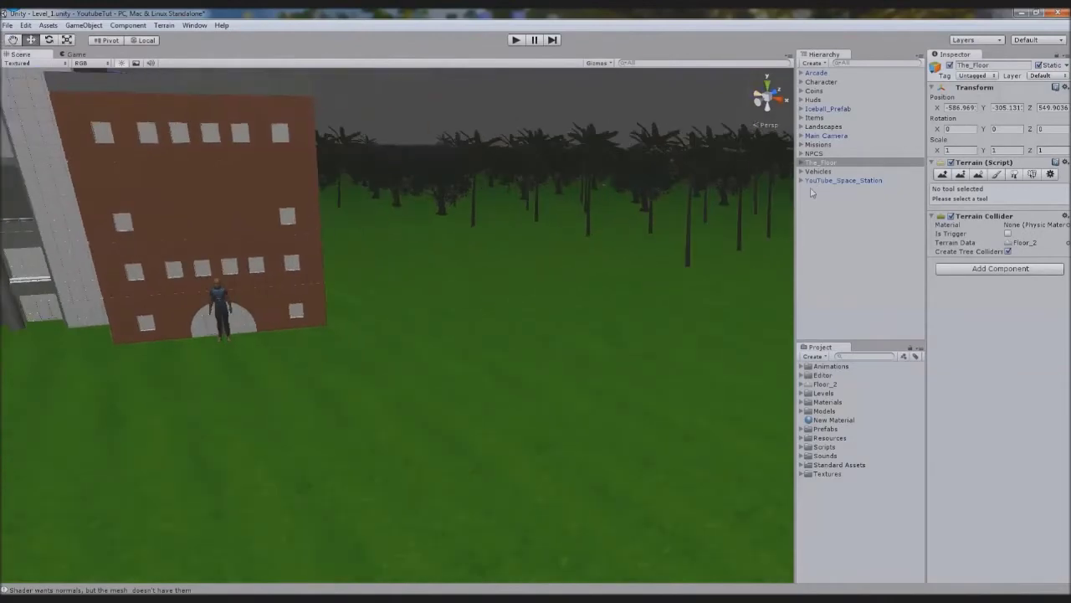
Search the scene hierarchy for "_to_", frame the WoodCabin_To_Interior arrow in the scene view and clear the search
click(858, 65)
text(_to_)
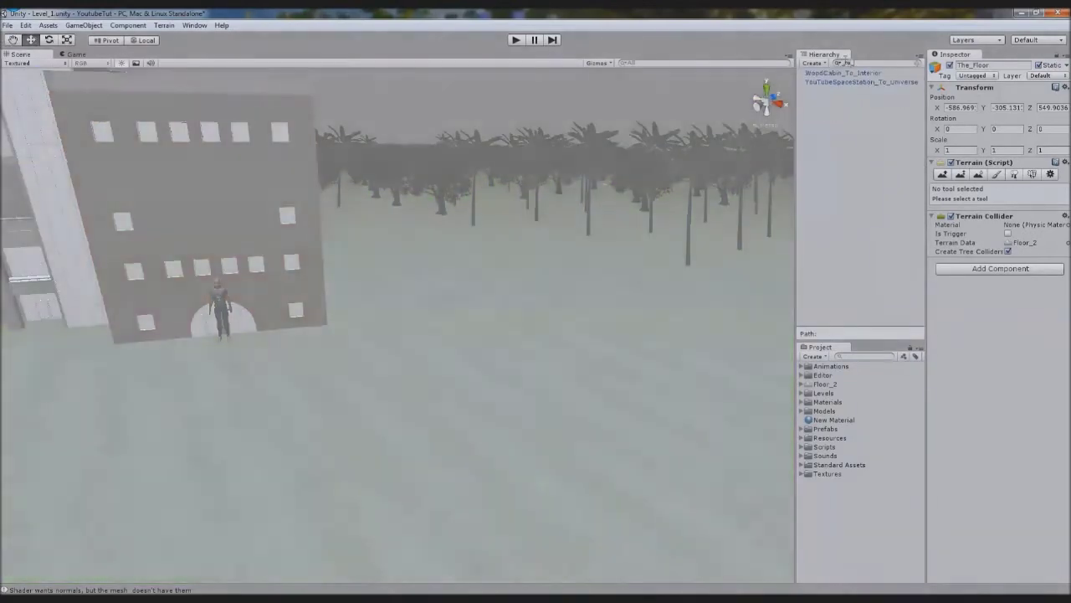
double_click(848, 73)
drag(855, 64, 777, 57)
key(BackSpace)
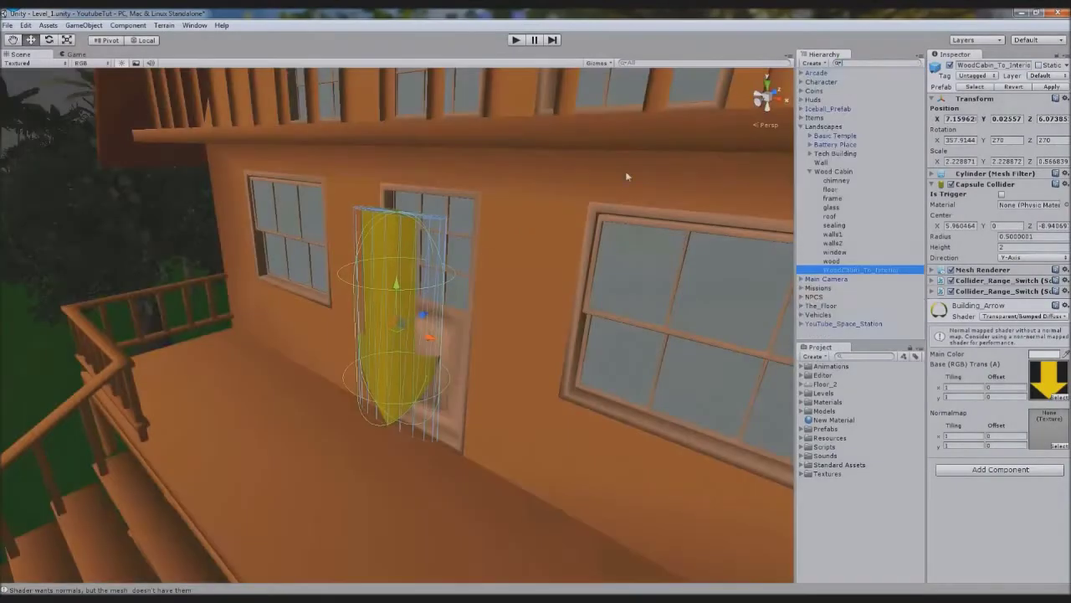
Try raising the arrow at the wood cabin's door and undo the move
alt+drag(463, 416, 613, 346)
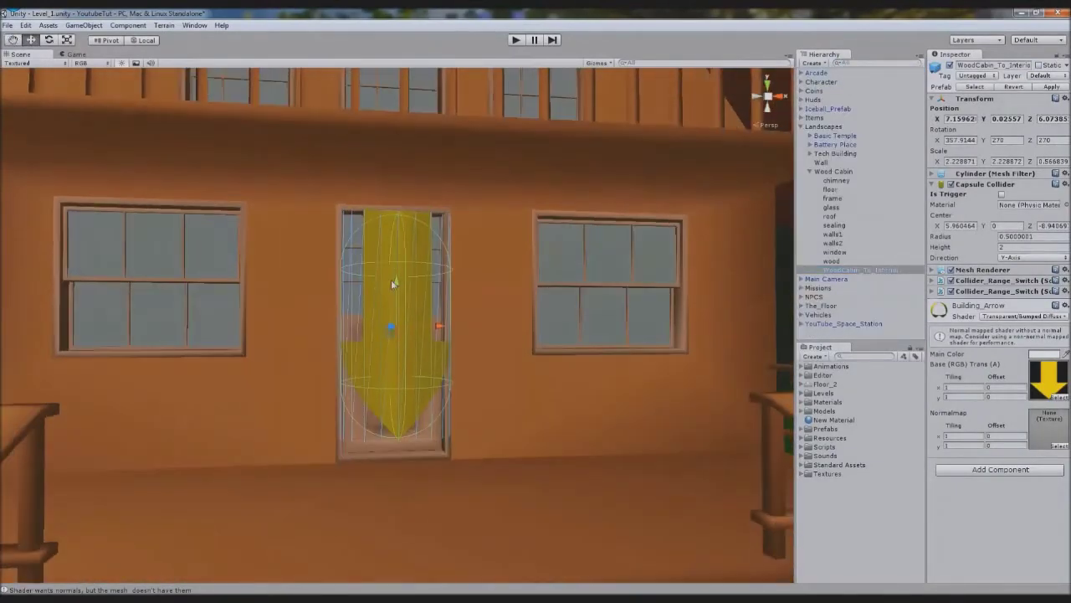
drag(395, 281, 426, 262)
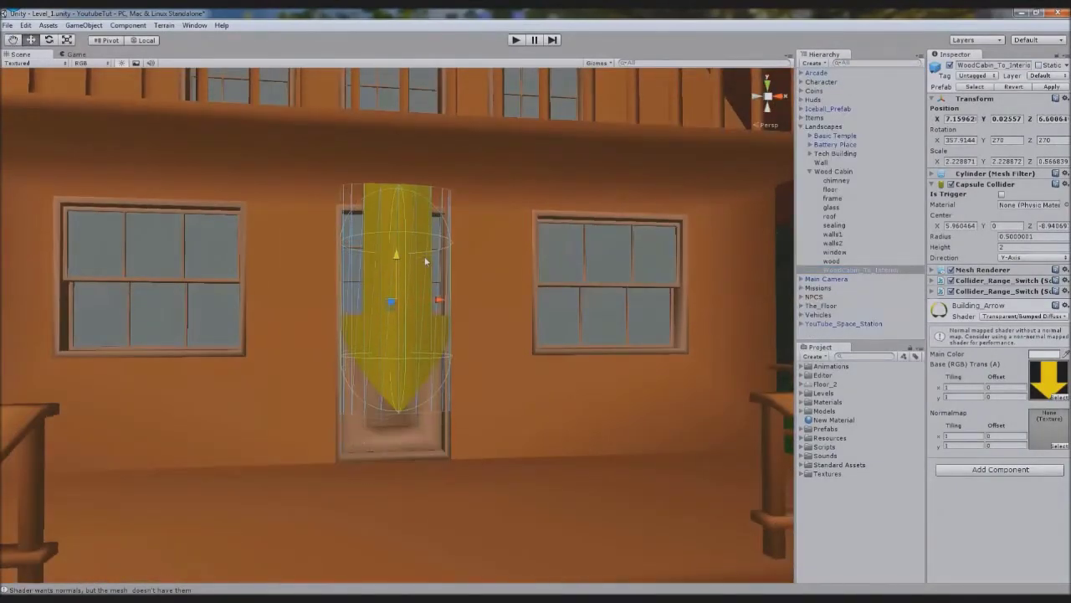
key(ctrl+z)
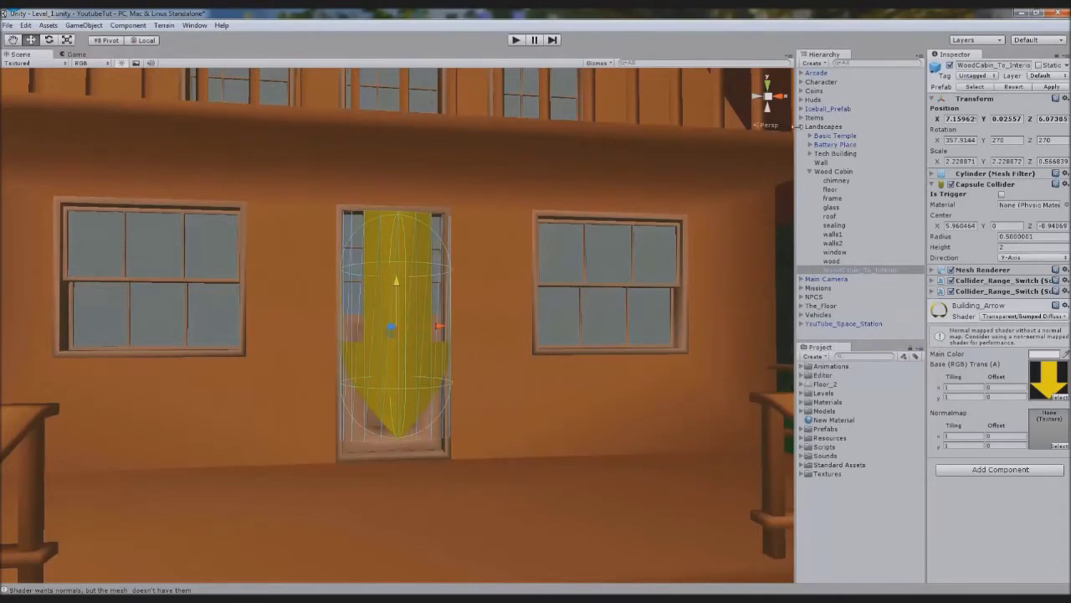
Collapse the Landscapes group in the scene hierarchy and select the DoorArrow prefab in the project's Prefabs/Landscape folder
click(801, 126)
click(801, 127)
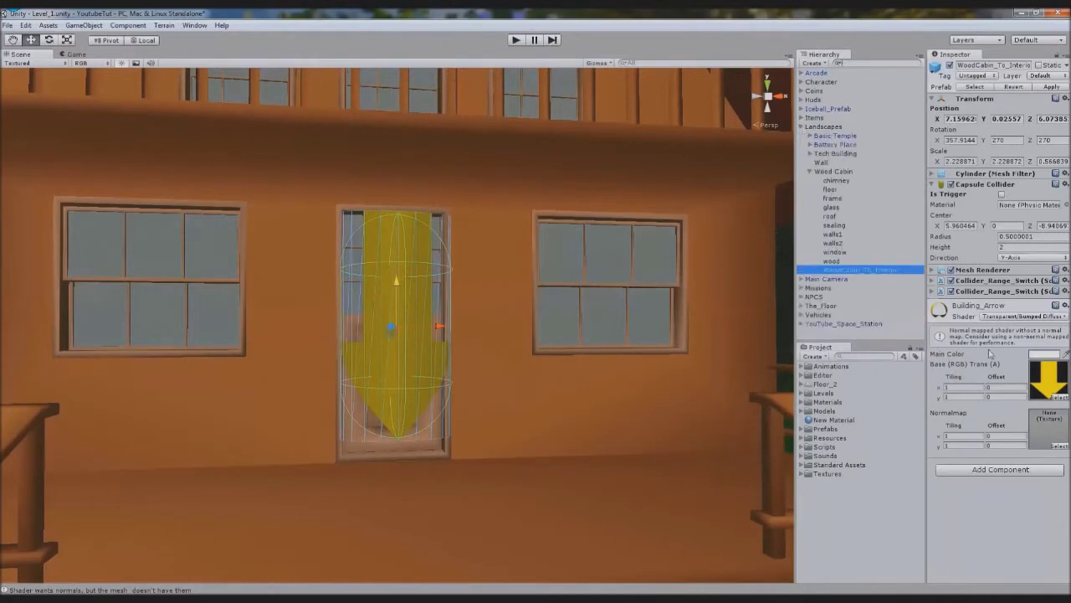
click(801, 126)
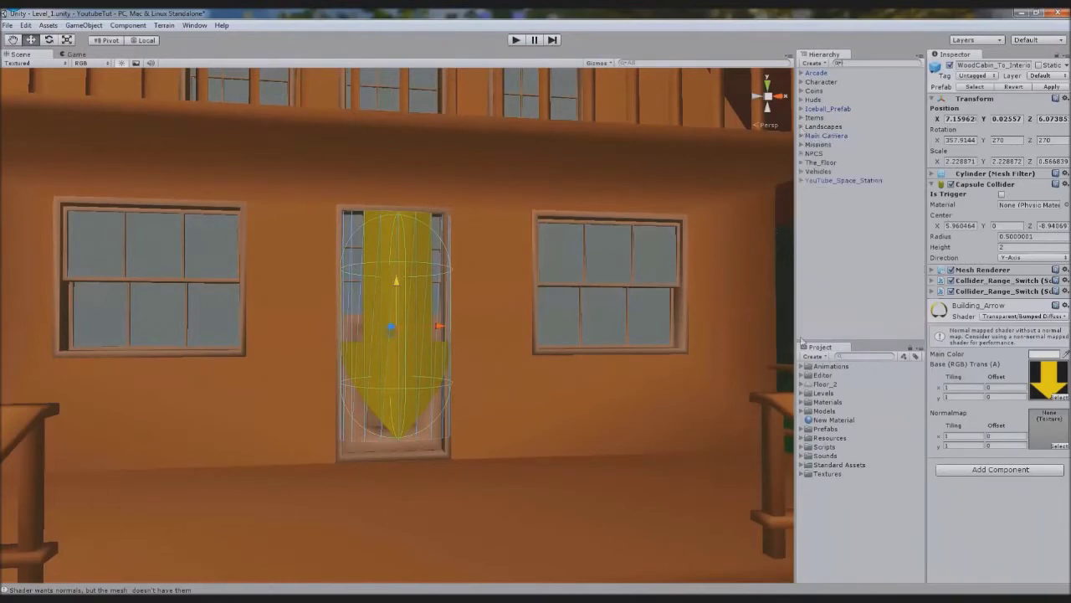
click(804, 429)
click(848, 491)
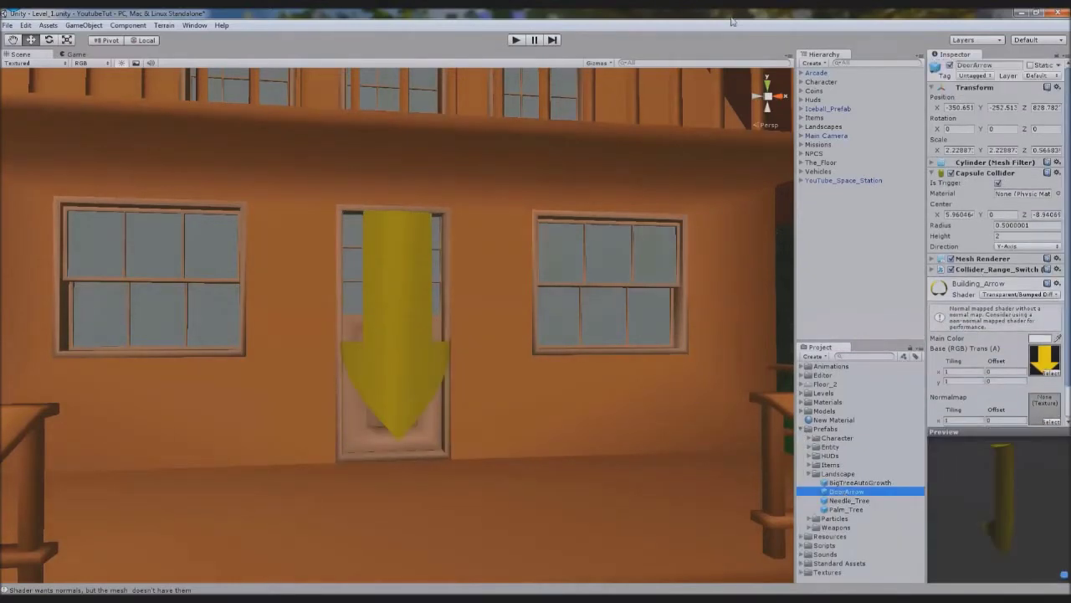
Place the DoorArrow prefab in the scene near the character and raise it out of the ground to about Y -252.9
double_click(820, 82)
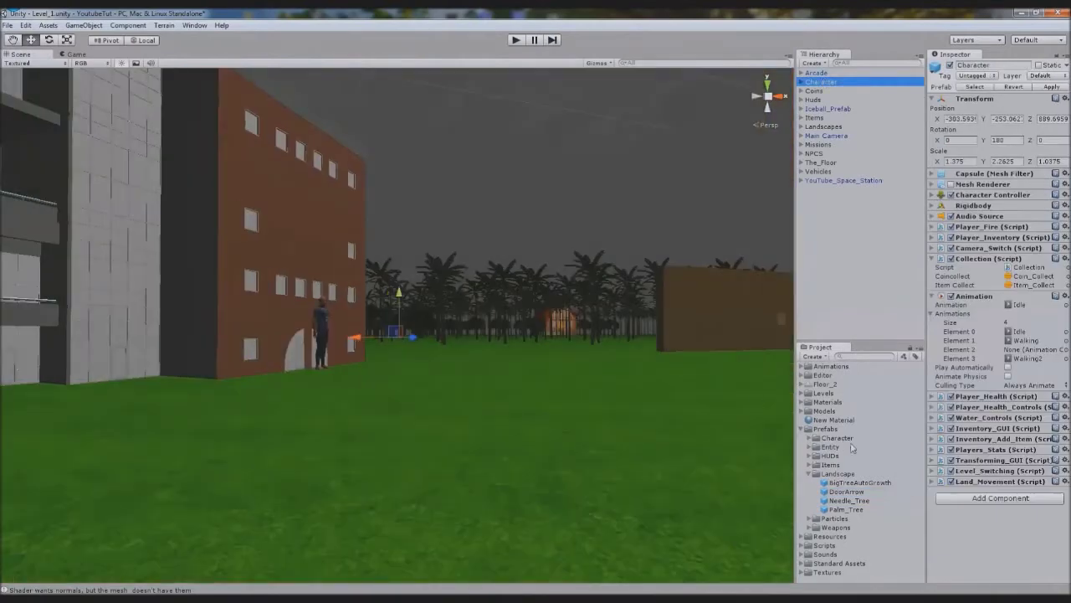
drag(848, 494, 514, 404)
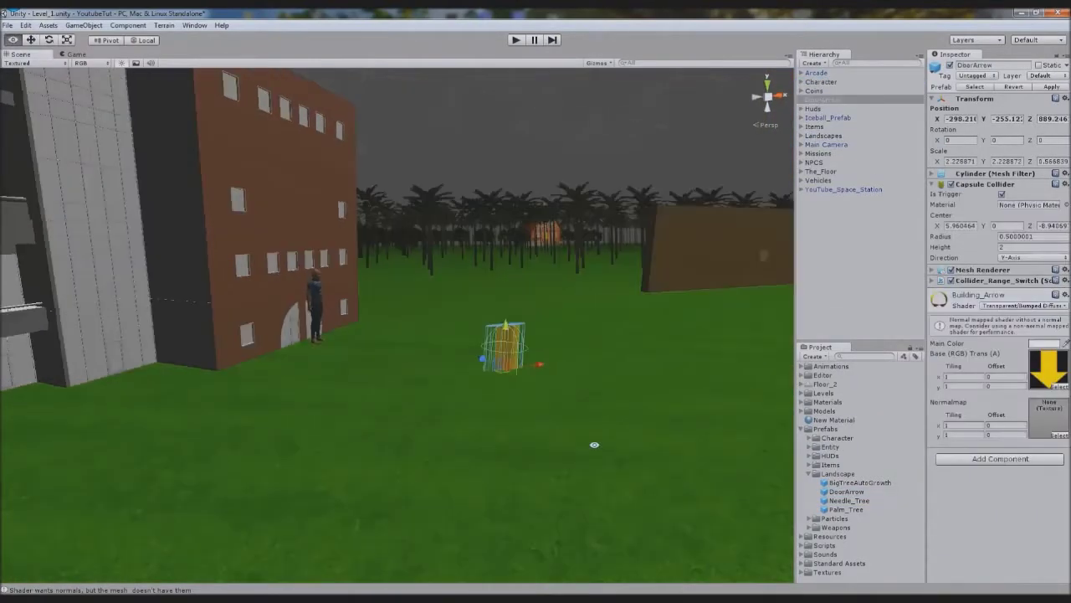
click(756, 97)
click(779, 97)
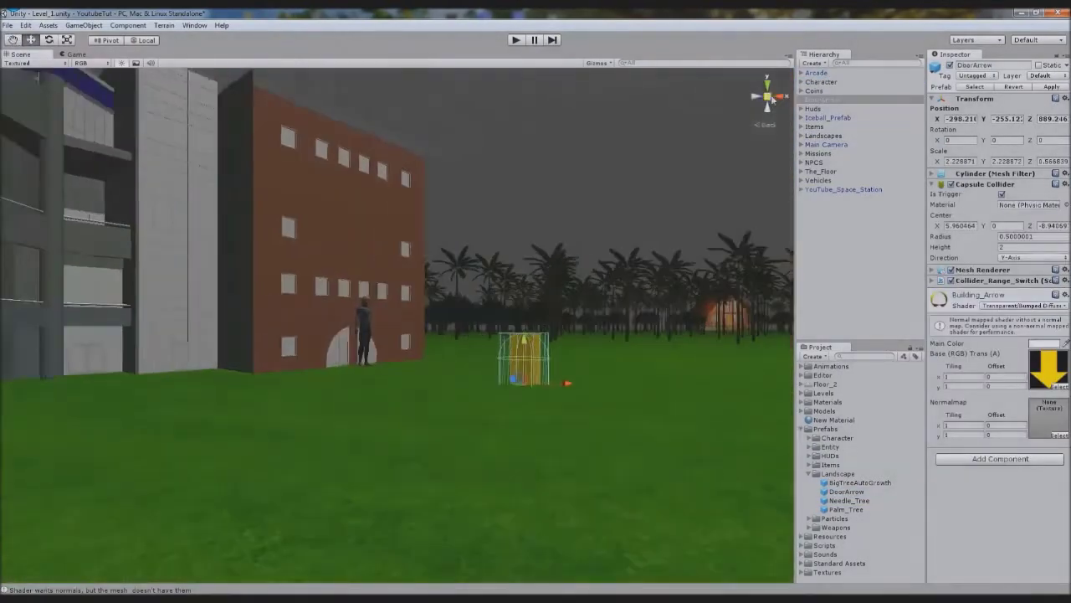
click(768, 97)
drag(525, 356, 529, 308)
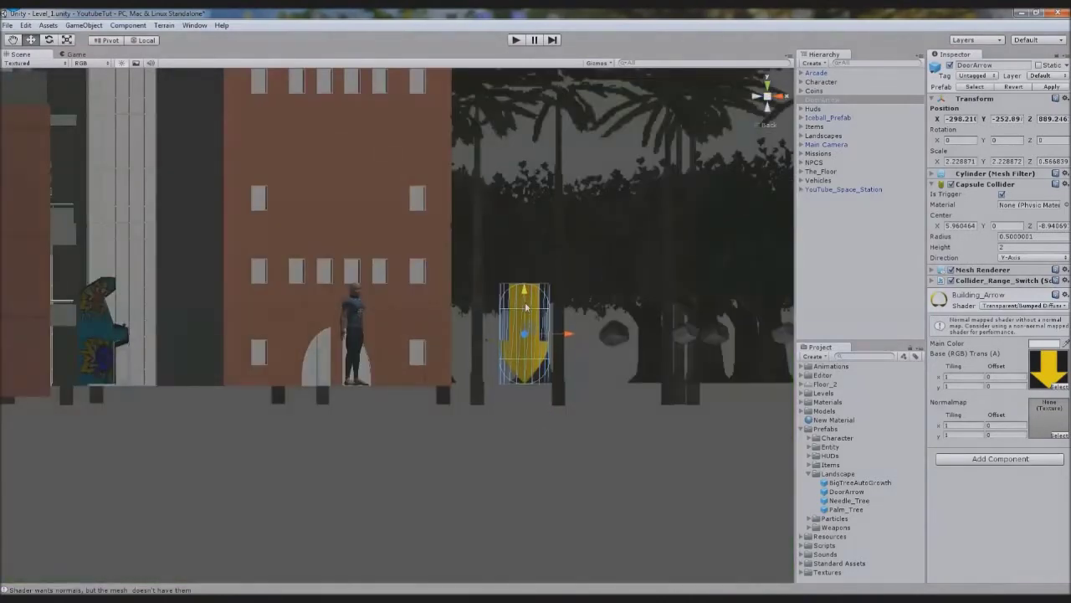
Create an empty game object, align it horizontally with the door arrow at about X -298.2, and name it Arrow
click(84, 25)
click(102, 39)
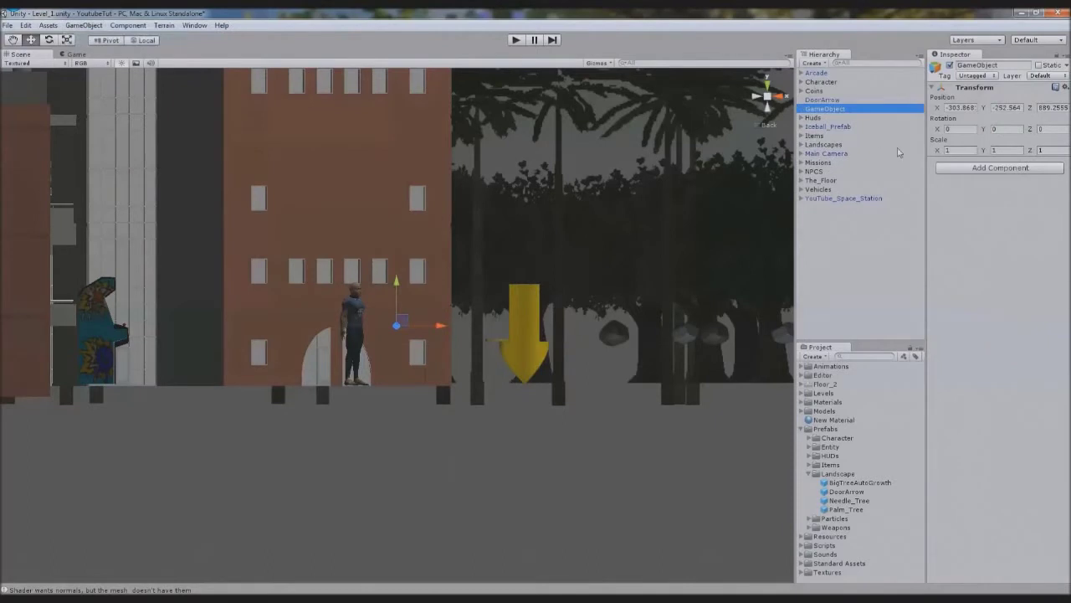
drag(434, 333, 560, 330)
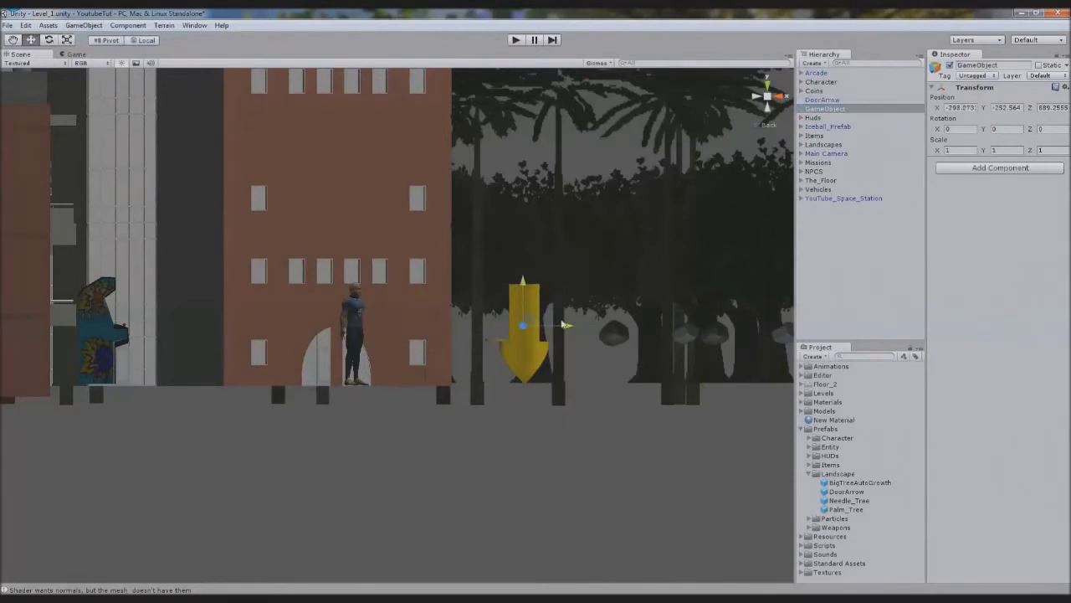
click(992, 65)
text(DoorArrow)
key(Return)
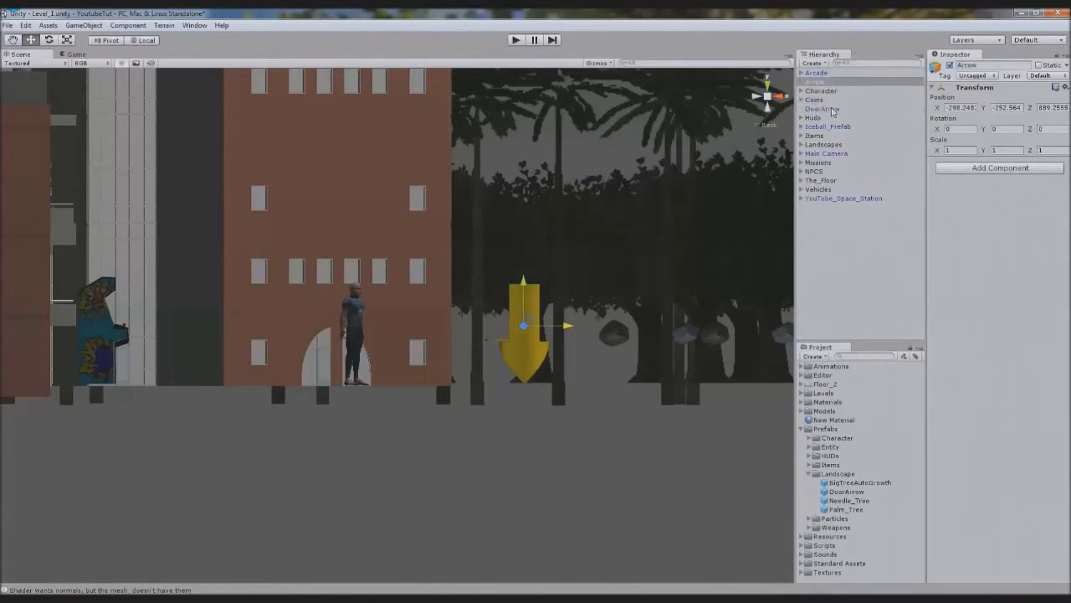
Make DoorArrow a child of the Arrow object and set its local position to 0, 0, 0
drag(832, 110, 824, 82)
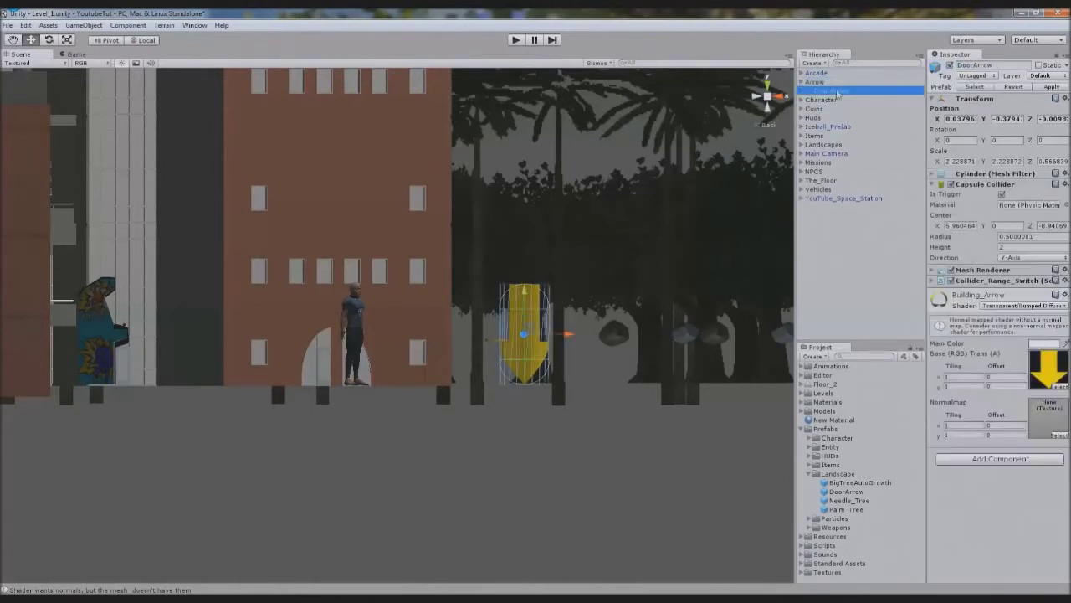
click(958, 118)
text(0)
key(Tab)
text(0)
key(Tab)
text(0)
key(Return)
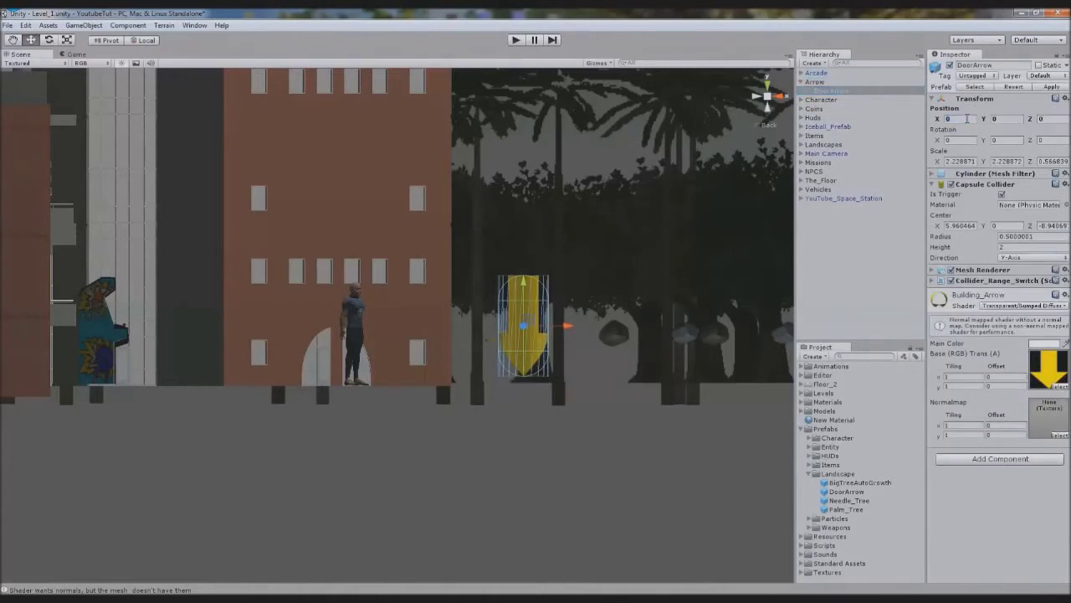
Lower the parent Arrow object to ground level at about Y -252.96 and return to a perspective view
double_click(816, 82)
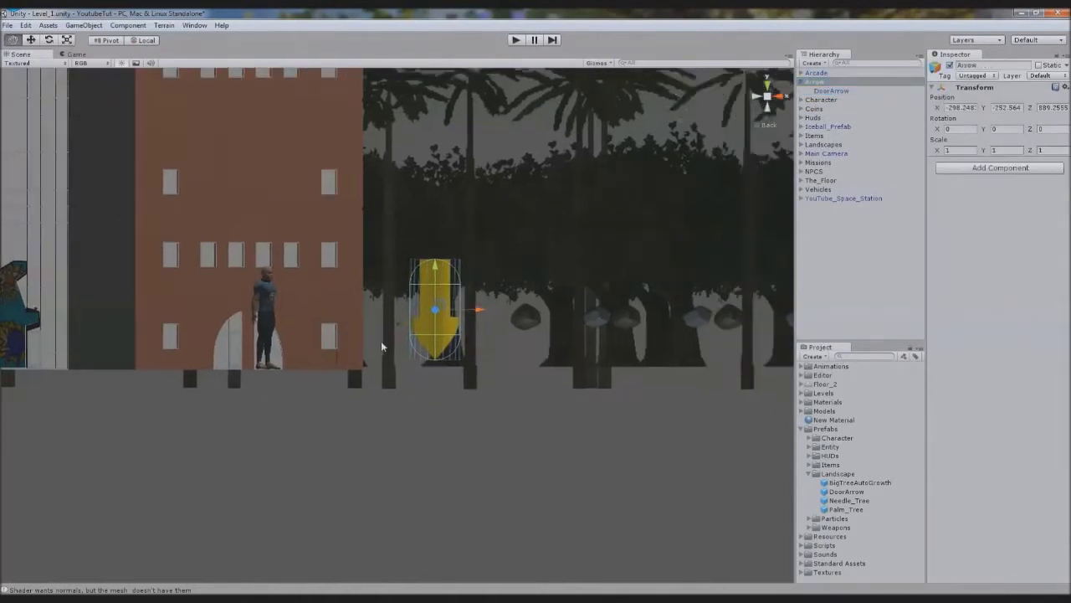
drag(458, 255, 478, 277)
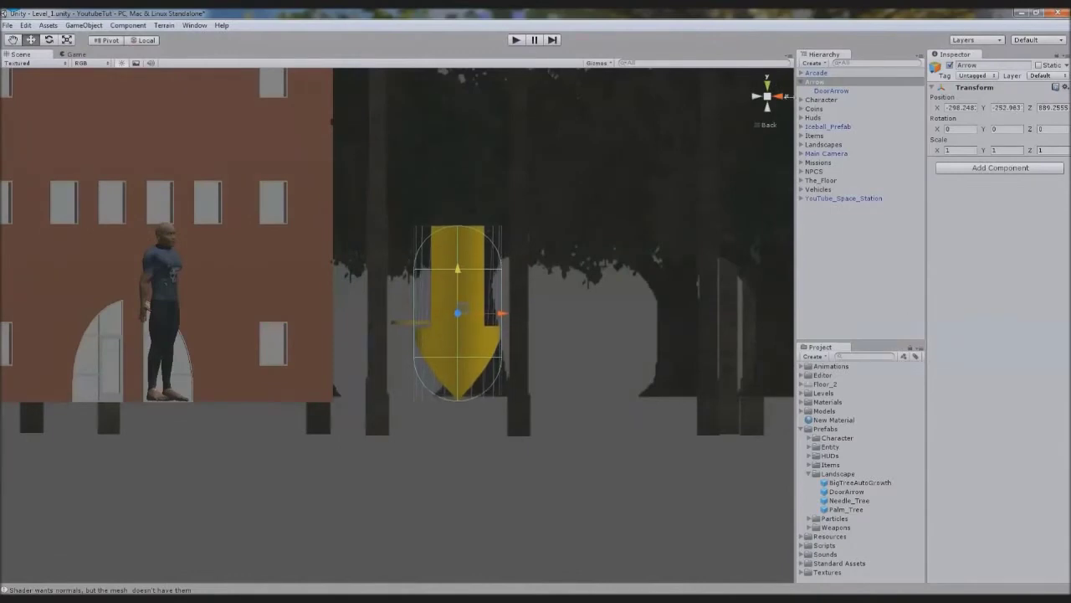
click(767, 97)
alt+drag(553, 352, 586, 345)
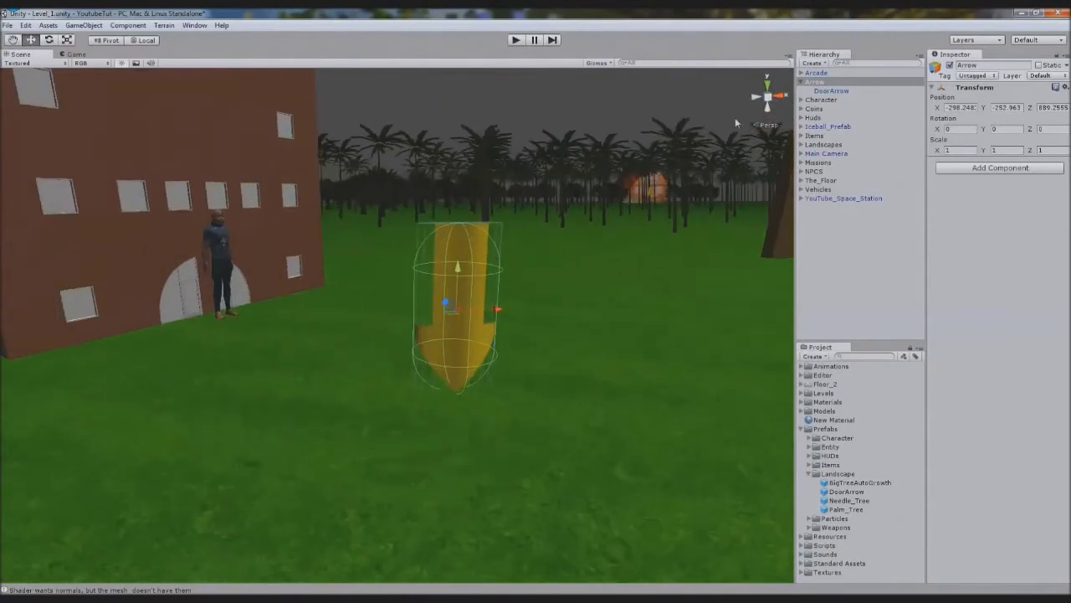
Select the child DoorArrow object and open the Animation window for it
click(842, 91)
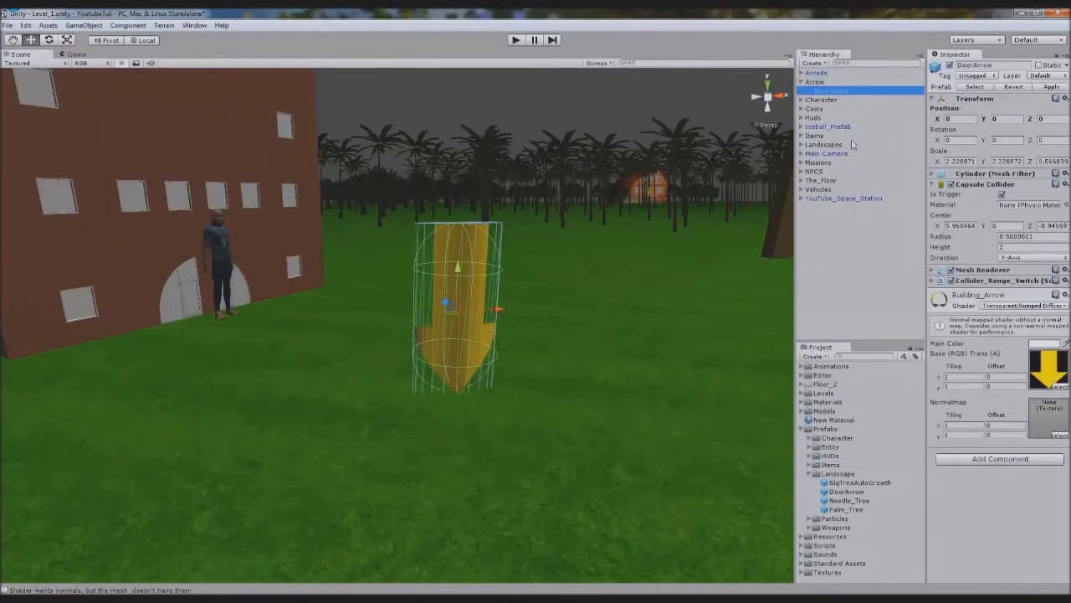
click(194, 25)
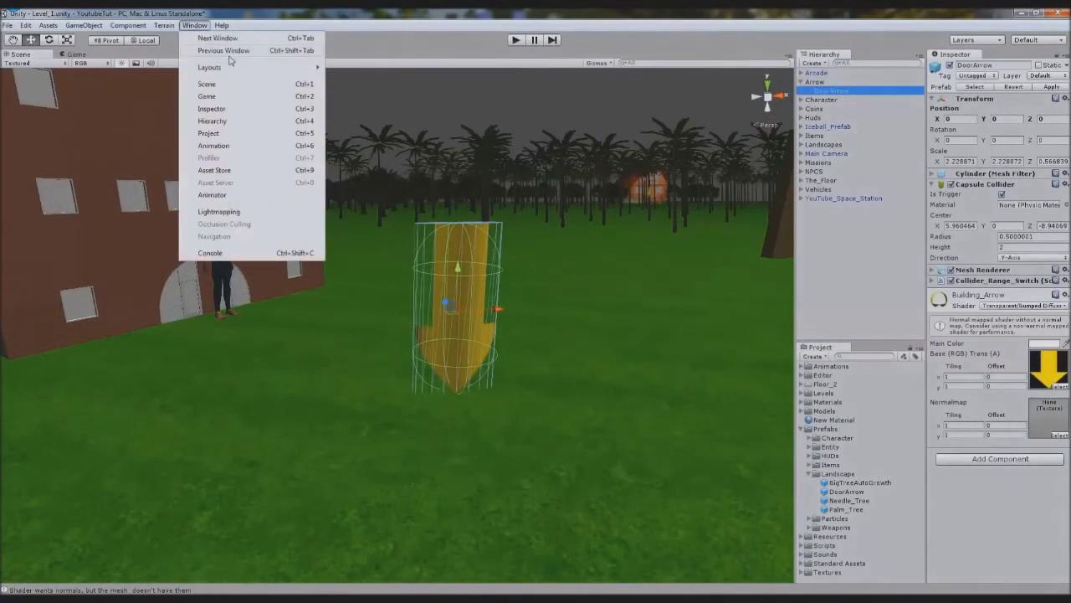
click(214, 146)
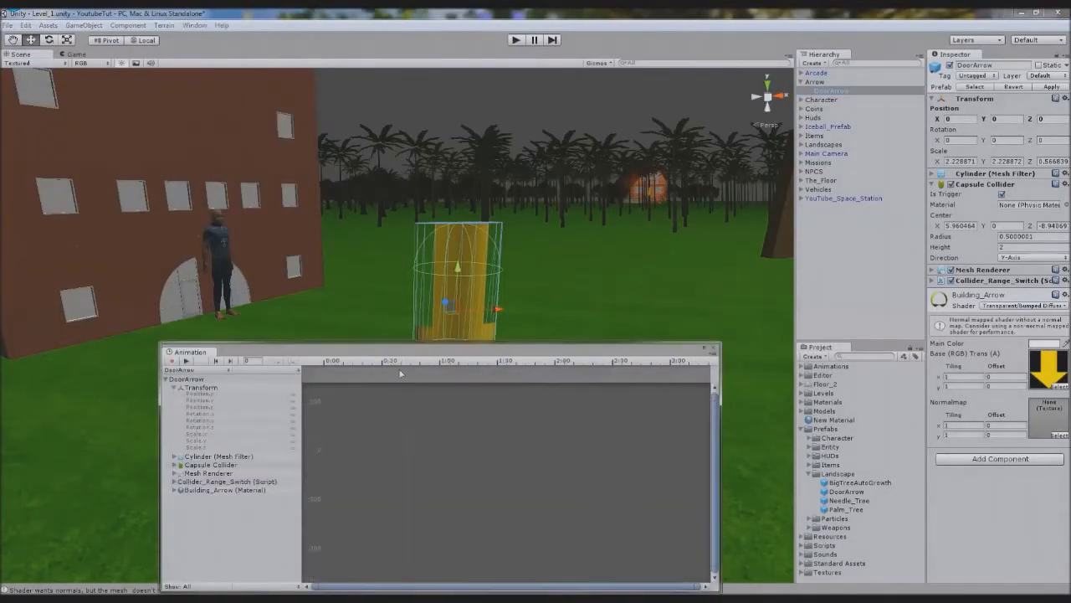
scroll(401, 373, down, 1)
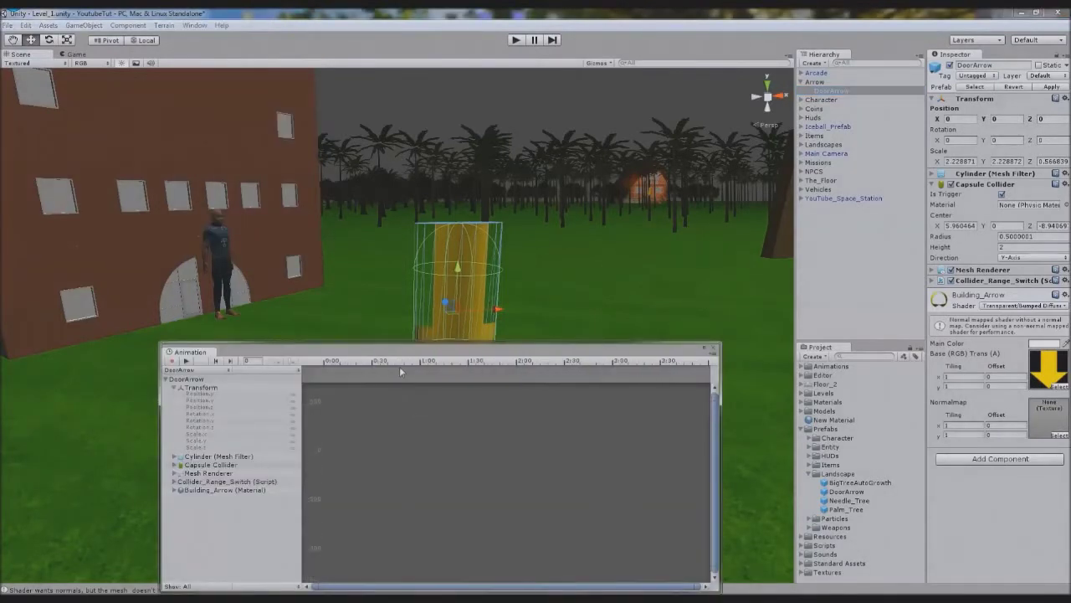
Create a new animation clip for DoorArrow and save it as Door_Bounce in the Animations folder
click(324, 365)
click(563, 331)
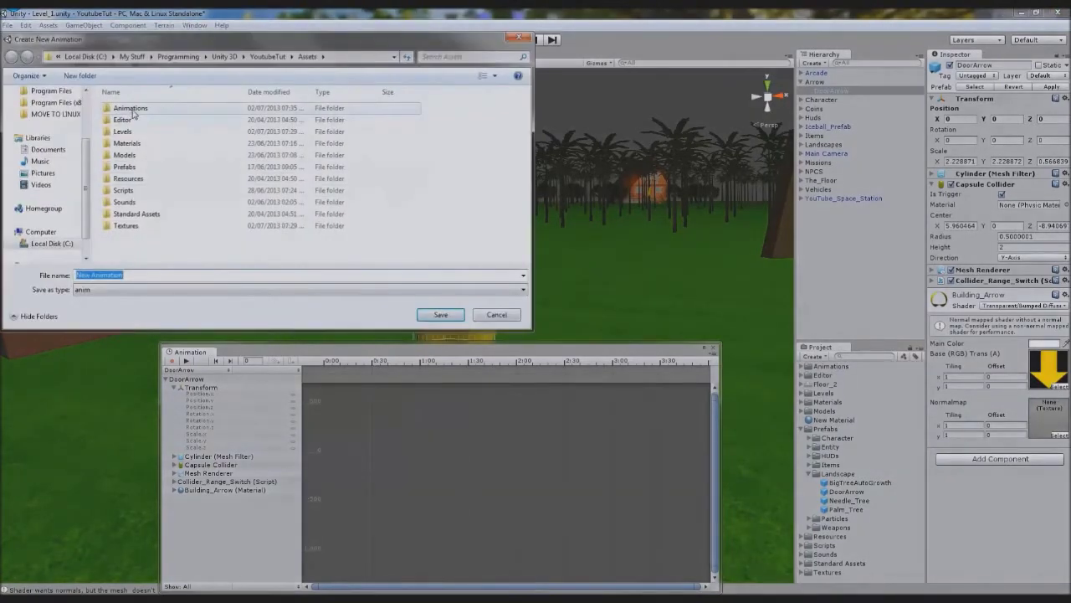
double_click(131, 110)
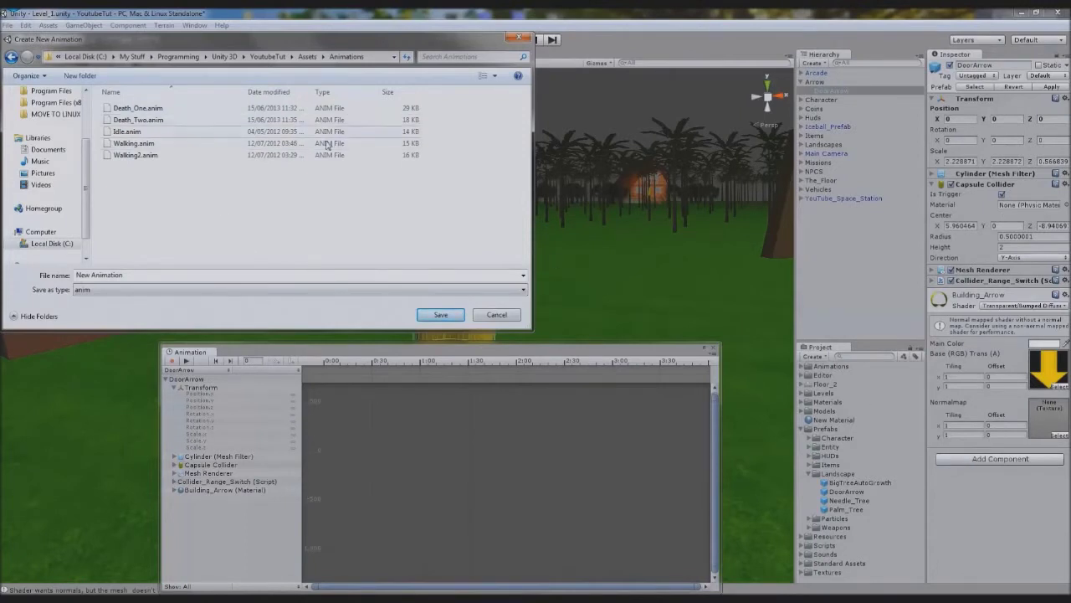
click(158, 274)
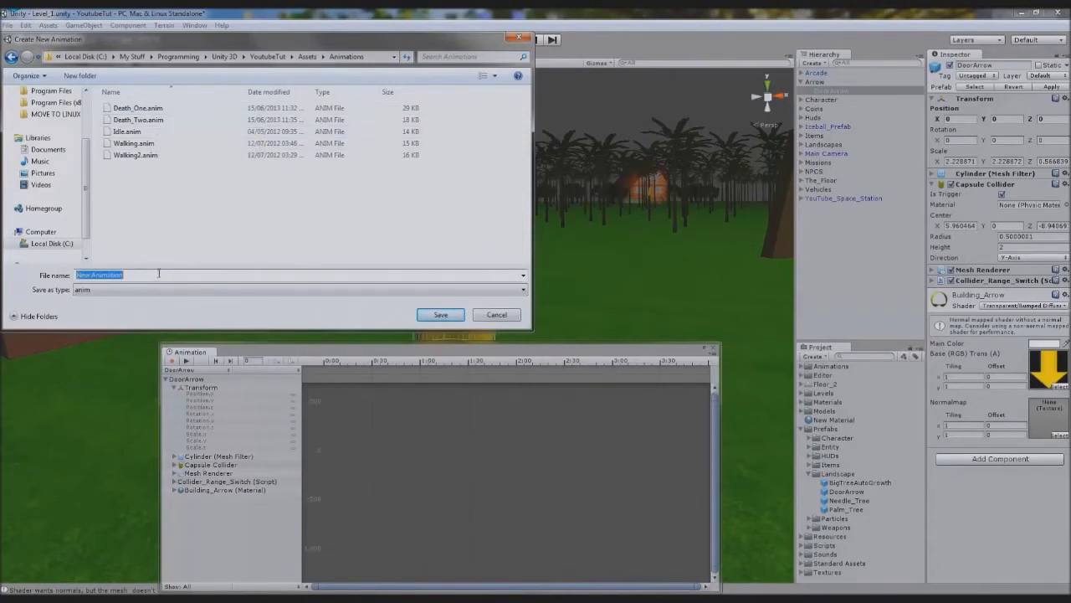
text(Door_Bounce)
key(Return)
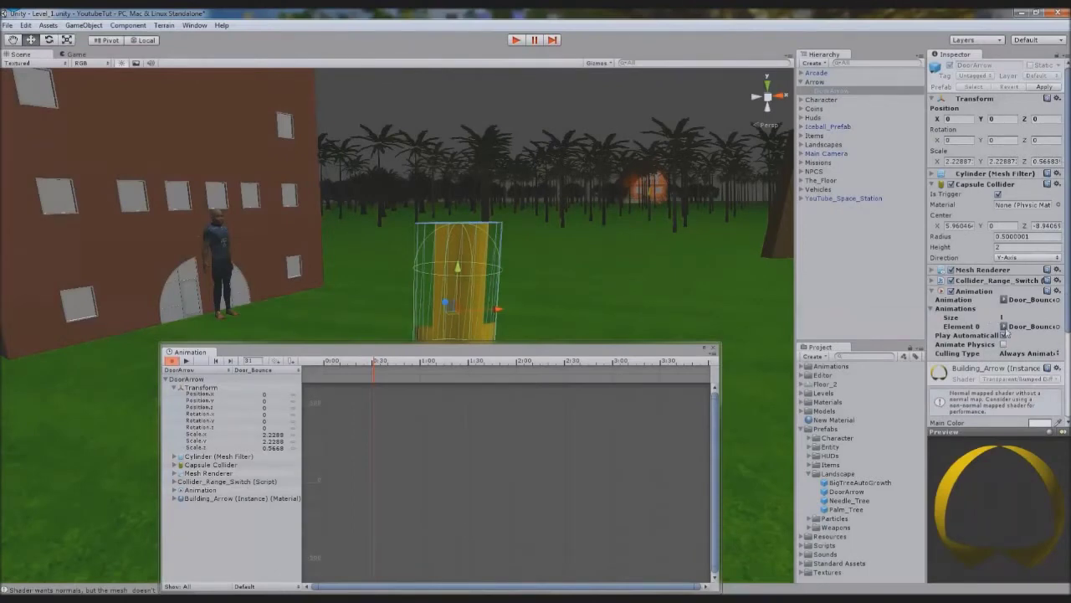
Set the wrap mode of the Door_Bounce clip in the Animations folder to Loop
click(802, 367)
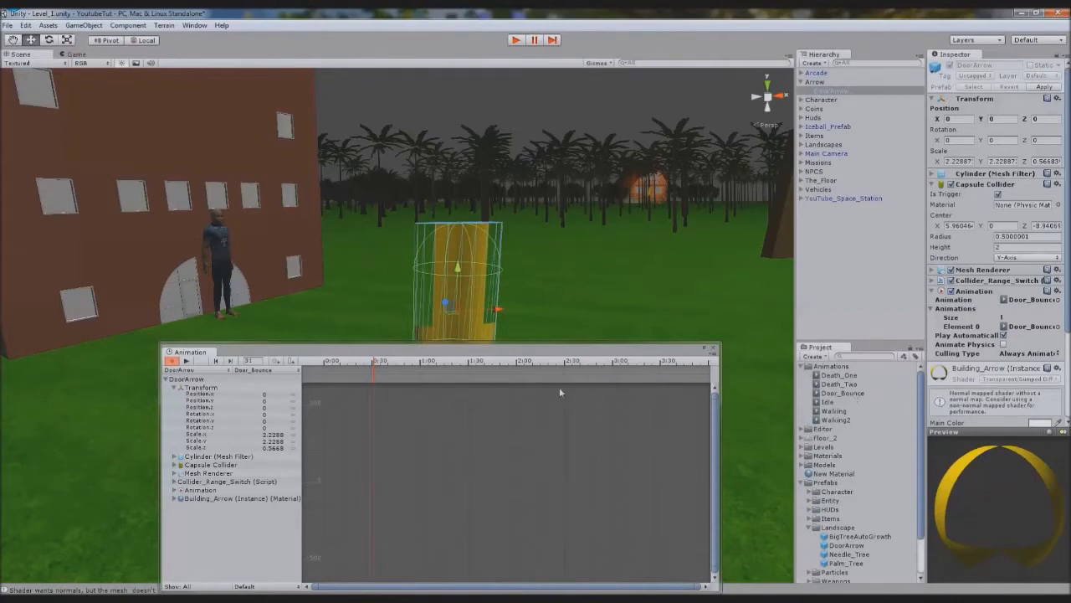
click(844, 393)
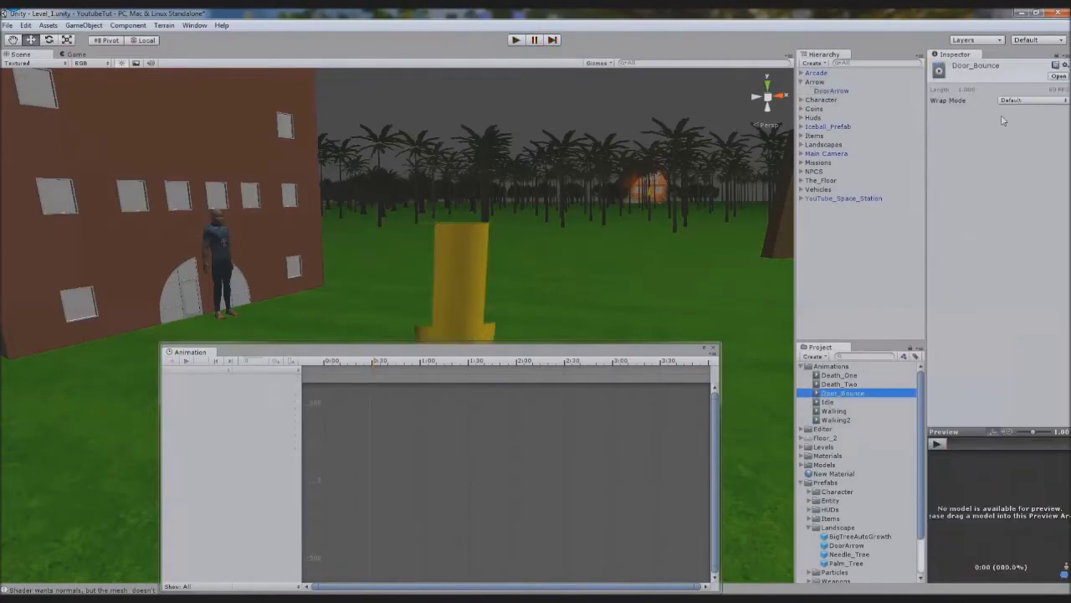
click(1009, 100)
click(1009, 138)
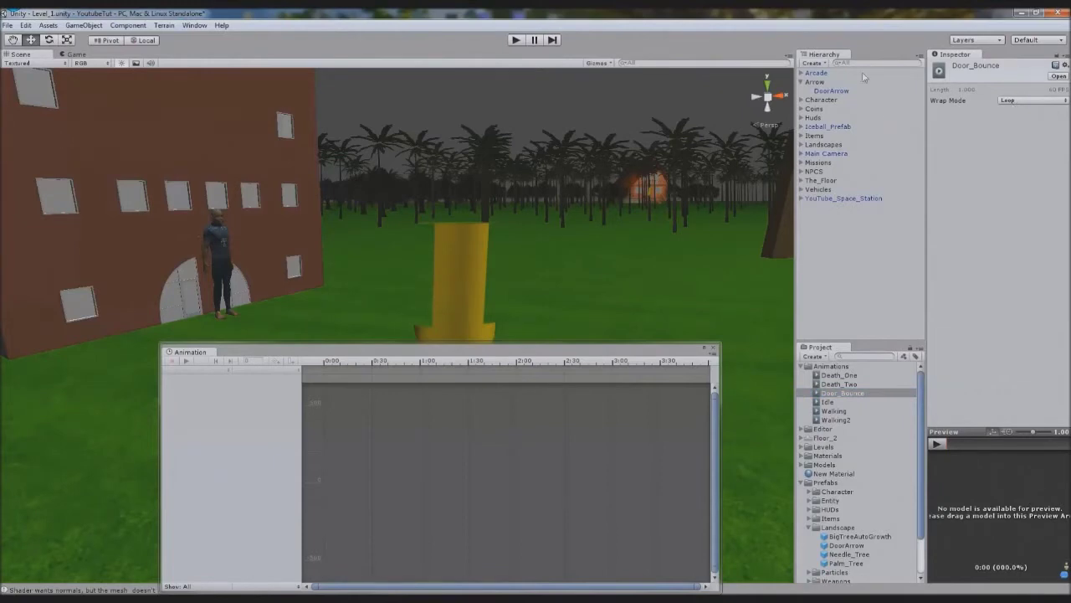
Select DoorArrow, switch the scene to the orthographic Back view, and start recording its Door_Bounce clip
click(831, 90)
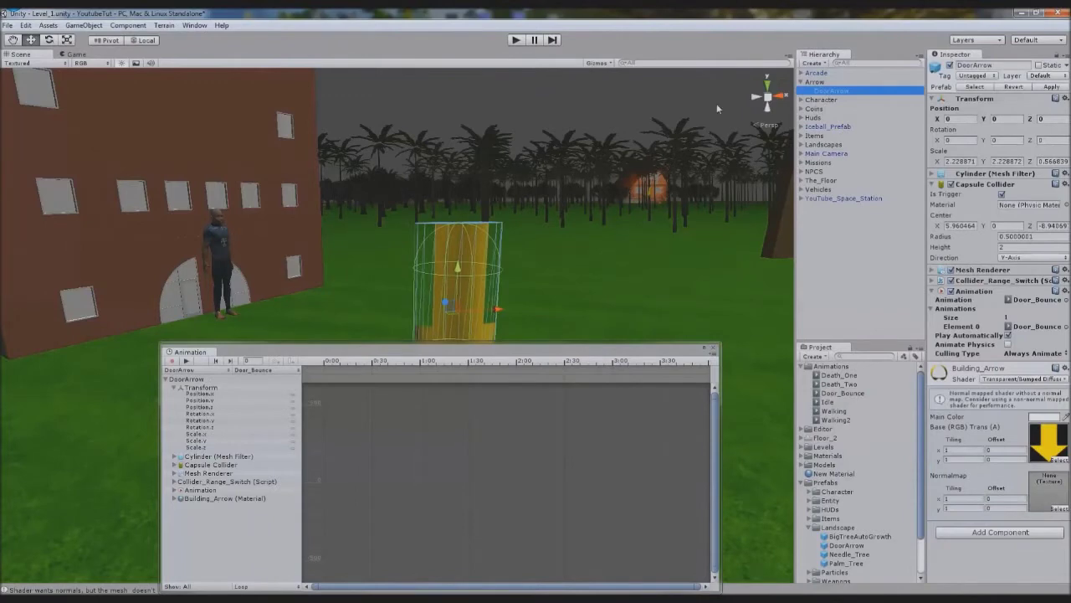
click(757, 99)
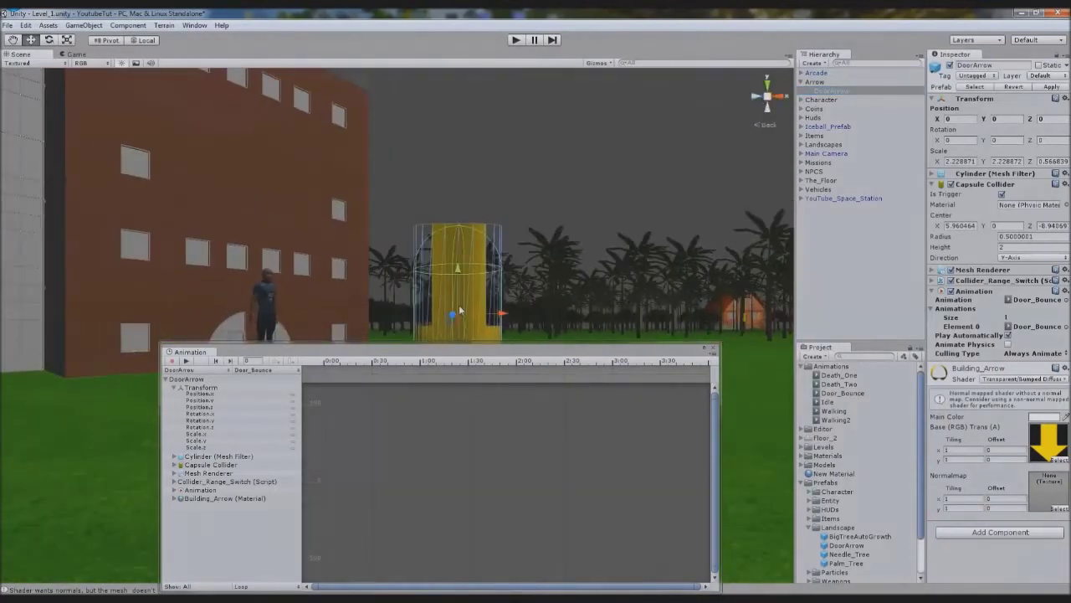
click(768, 97)
drag(485, 350, 524, 433)
click(211, 437)
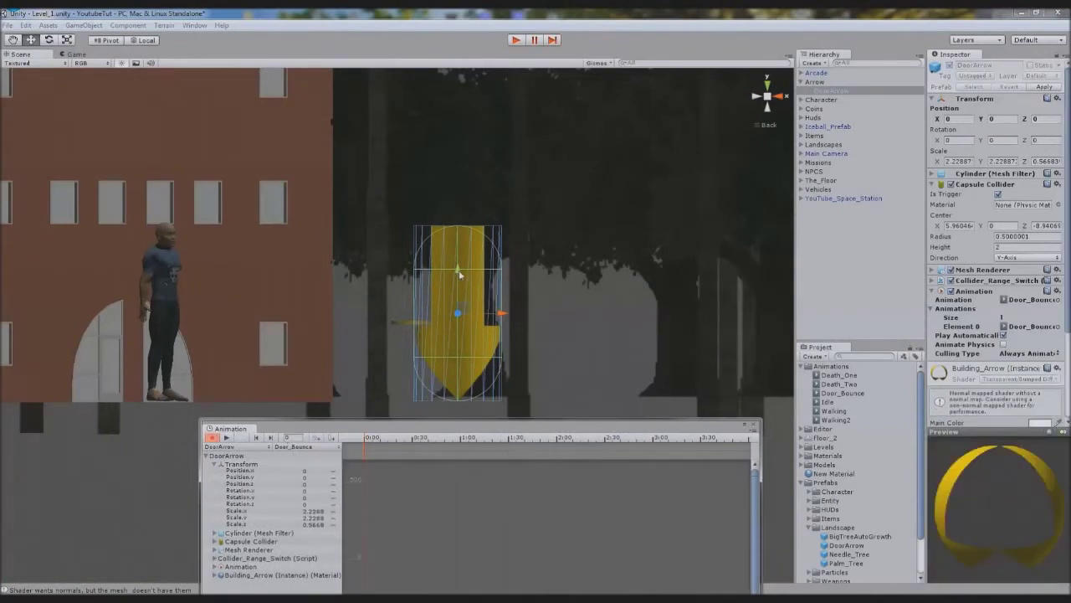
Record DoorArrow Y position keys of about 0.03 at 0:00 and about 0.47 at 1:30
drag(459, 273, 457, 269)
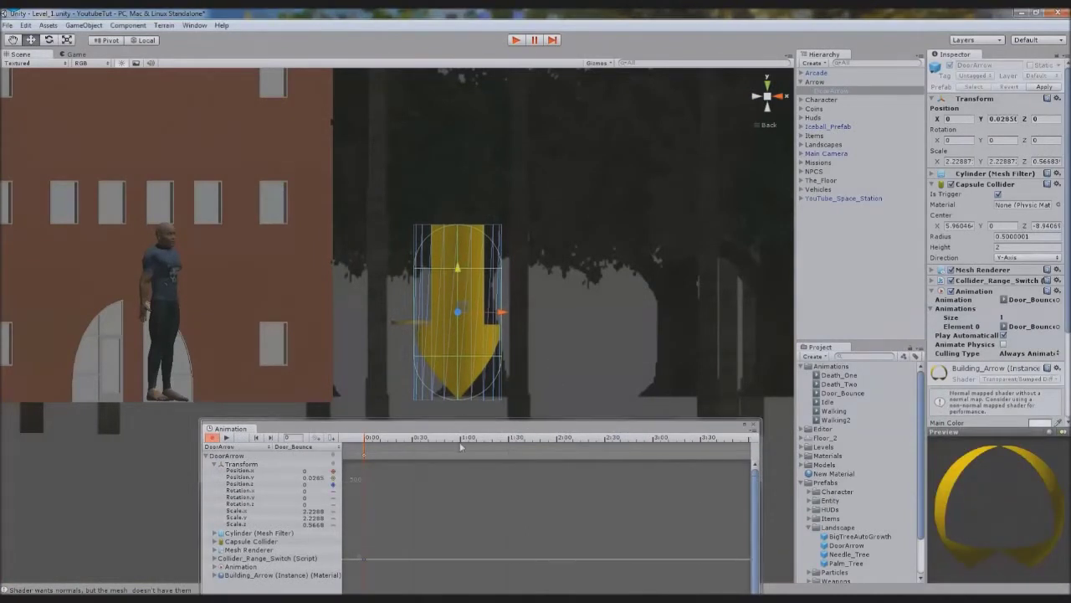
click(511, 439)
drag(458, 285, 460, 265)
drag(473, 441, 605, 437)
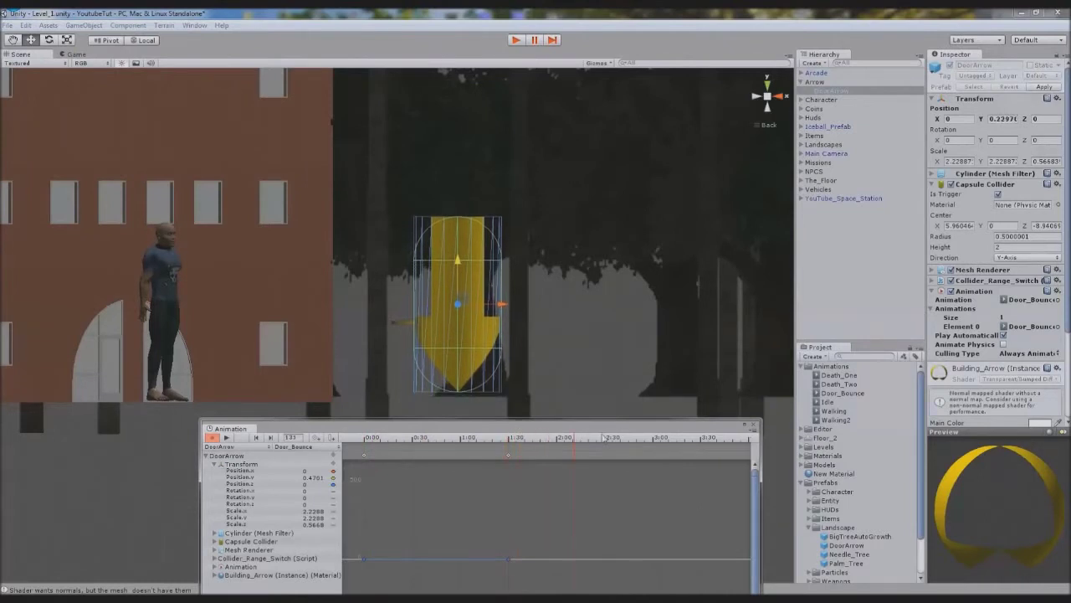
Play back the two-key Door_Bounce clip to check the arrow's upward motion
click(654, 442)
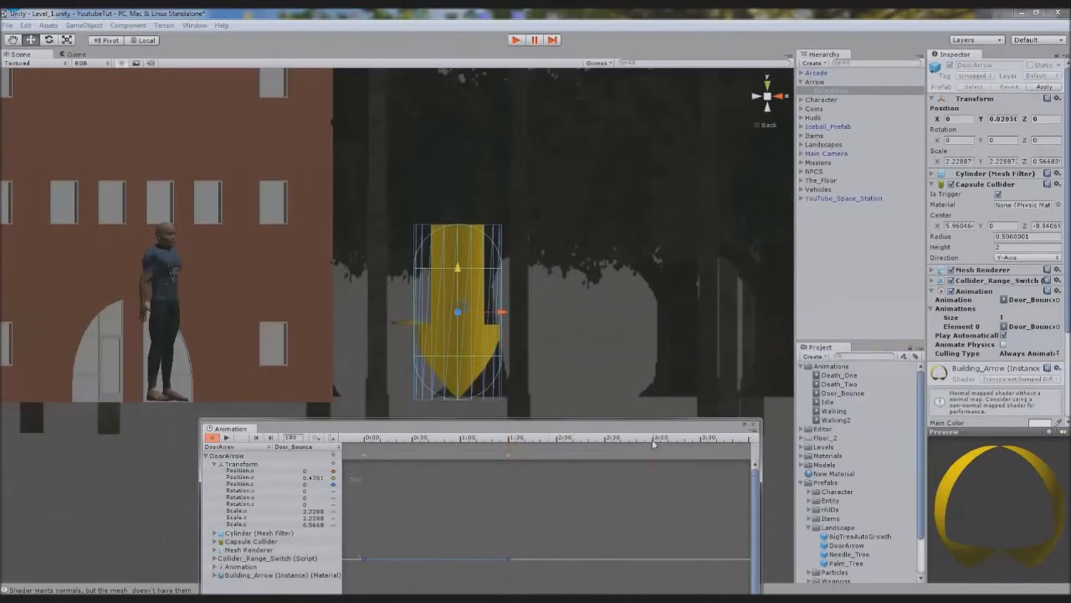
click(228, 438)
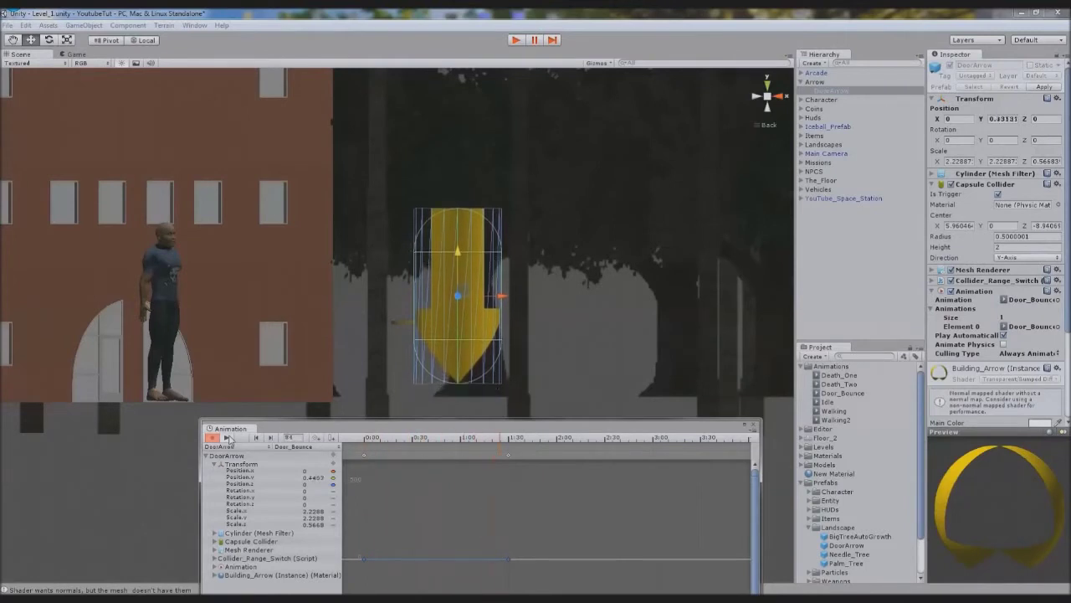
click(228, 438)
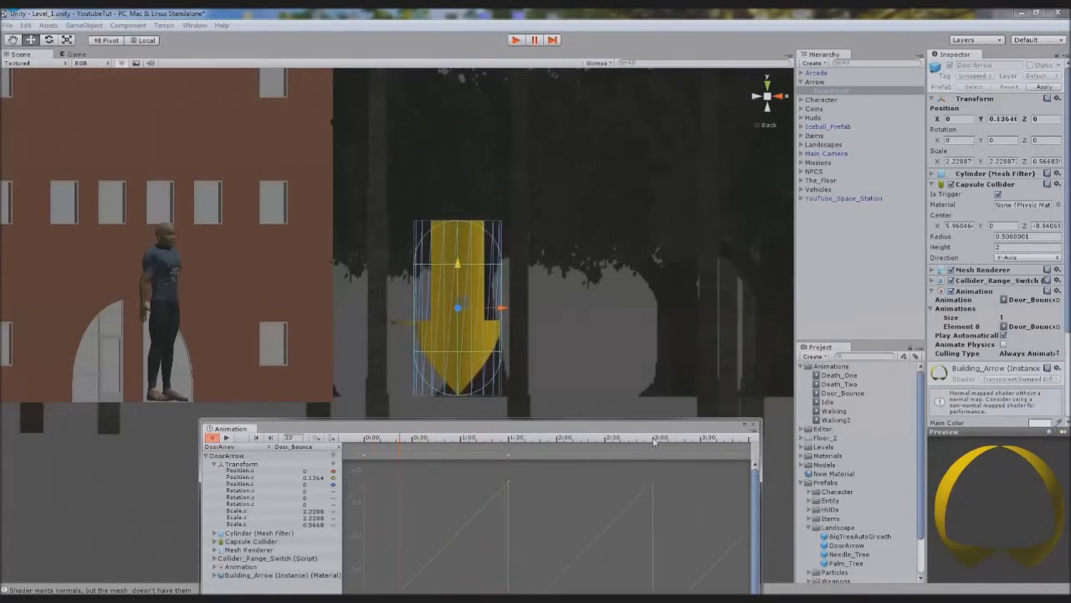
Add a key at 3:00 that returns DoorArrow to the starting Y position of about 0.0285
click(656, 439)
mouse_move(587, 542)
middle_down()
mouse_move(576, 548)
mouse_move(580, 536)
middle_up()
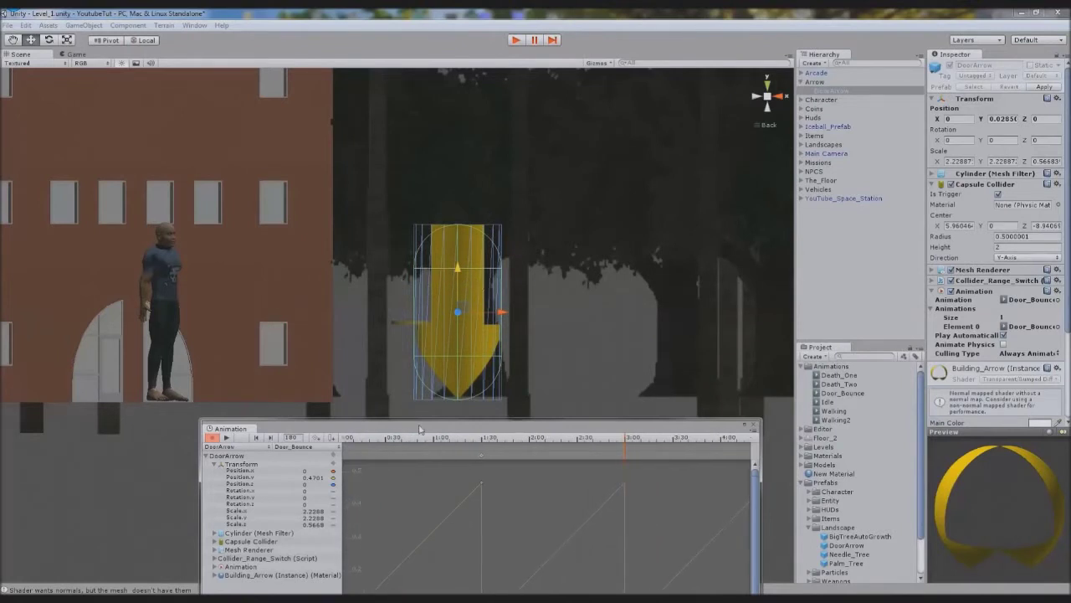
middle_drag(484, 465, 511, 458)
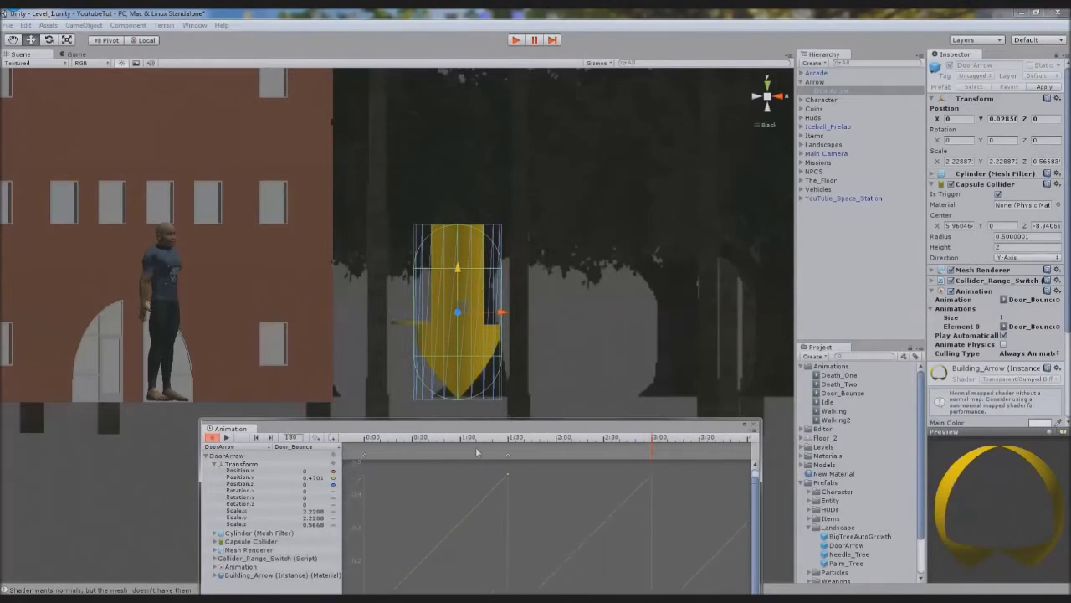
drag(377, 442, 312, 442)
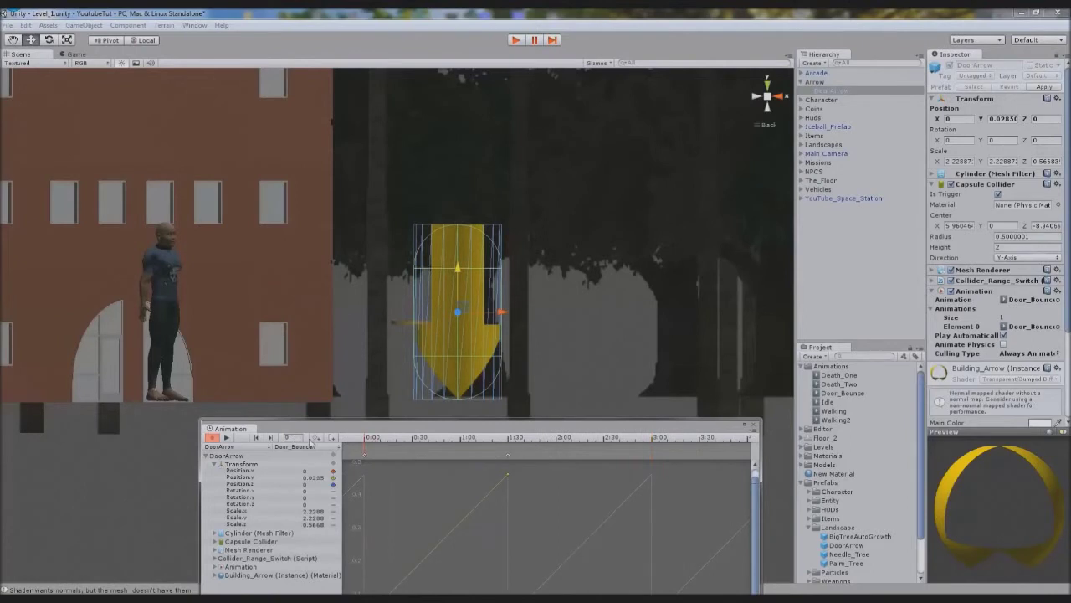
click(996, 119)
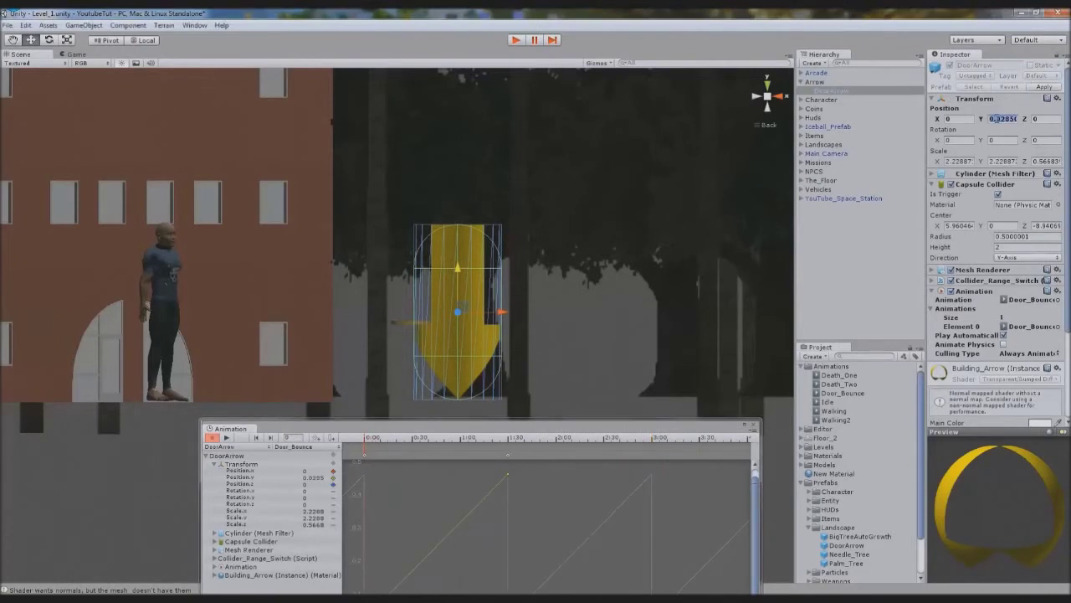
click(653, 439)
key(Return)
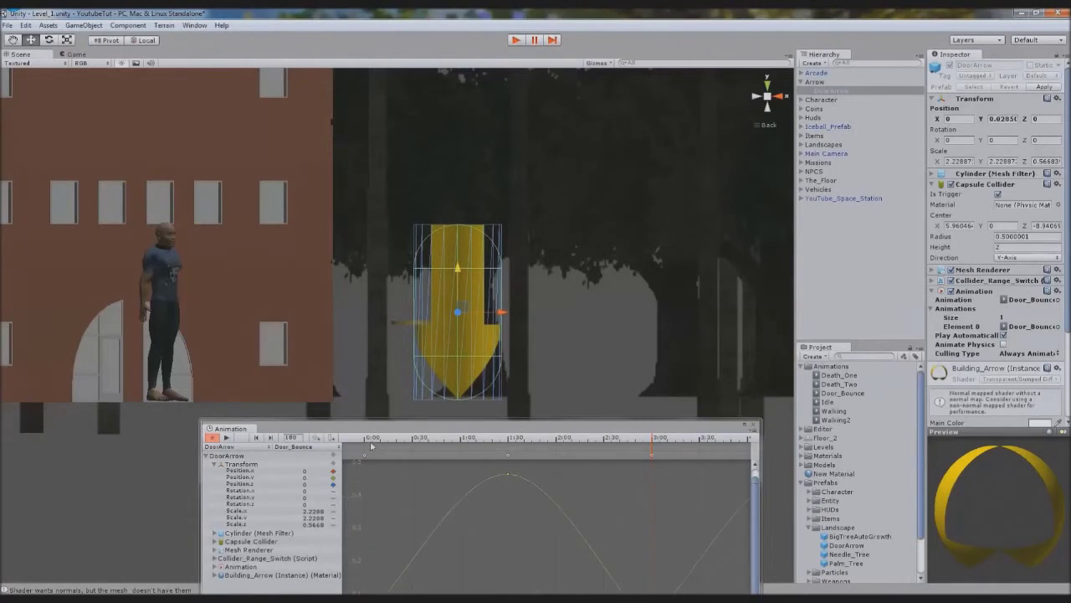
Play the Door_Bounce loop from the start to check the full bounce, and close the Animation window
click(370, 443)
click(226, 438)
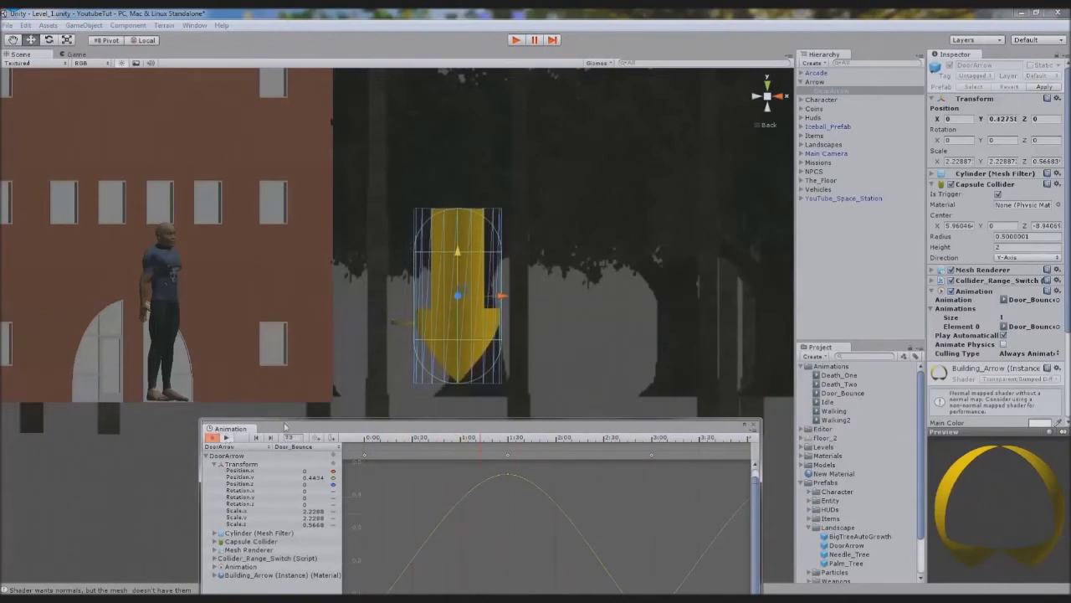
drag(289, 424, 462, 595)
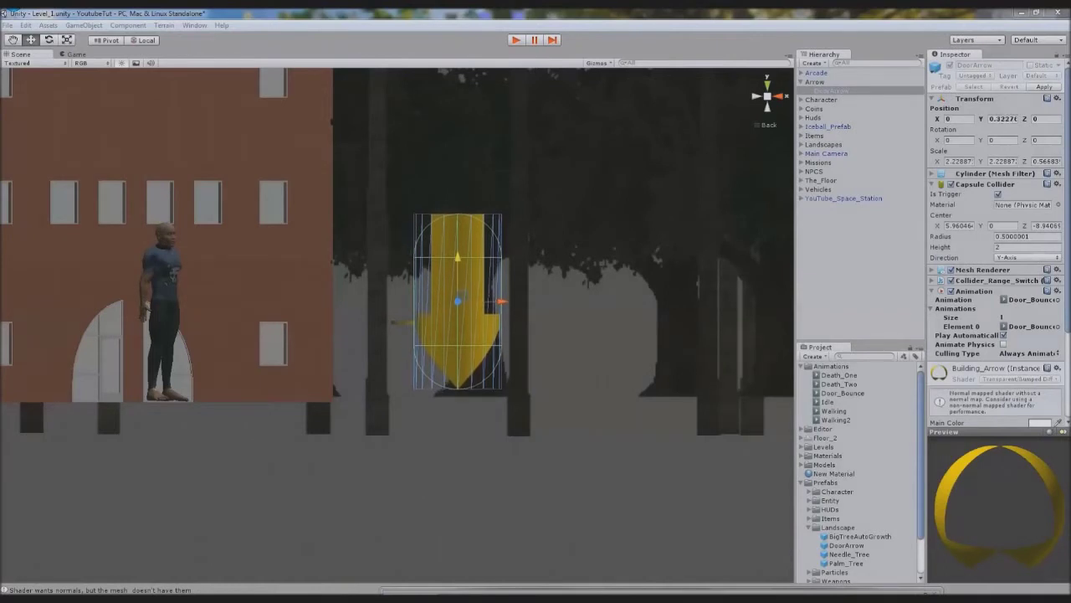
key(ctrl+6)
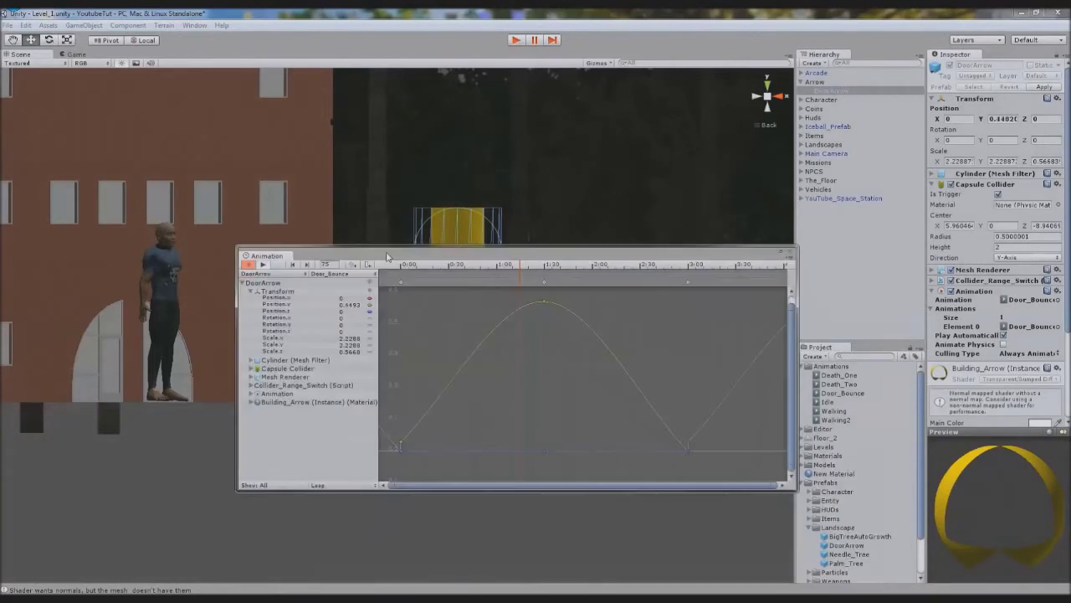
click(234, 333)
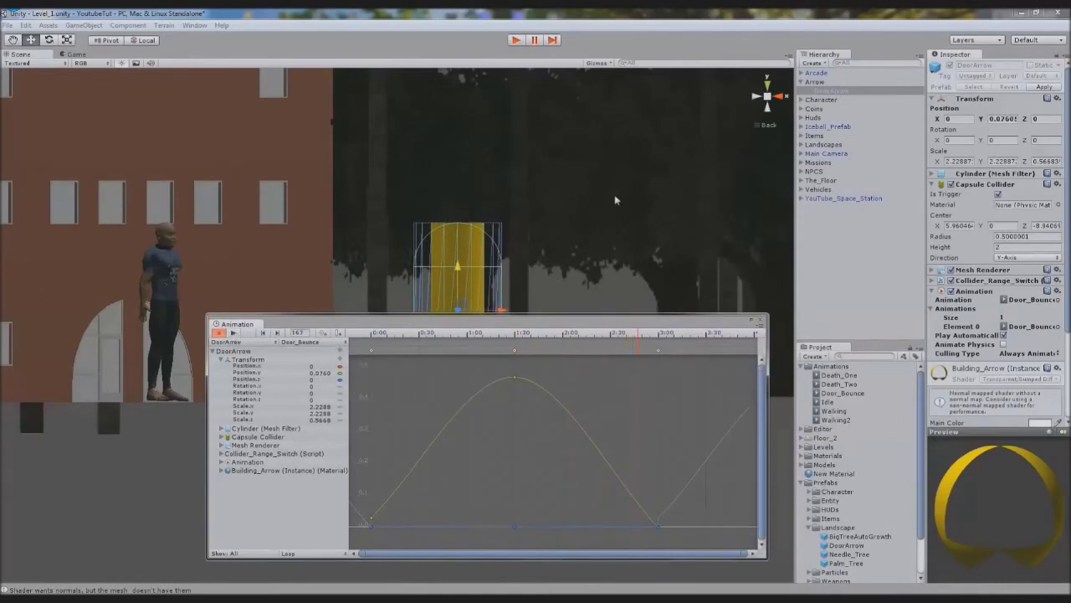
click(761, 320)
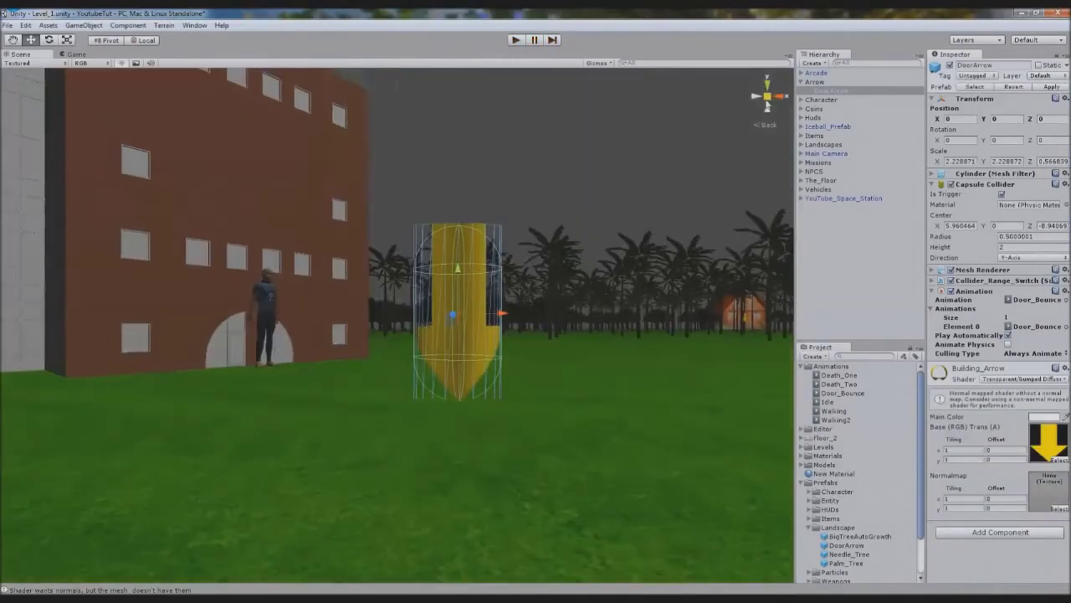
Return to a perspective view and move the parent Arrow object to about X -293.97, Y -251.79
alt+drag(656, 191, 705, 334)
scroll(584, 313, down, 5)
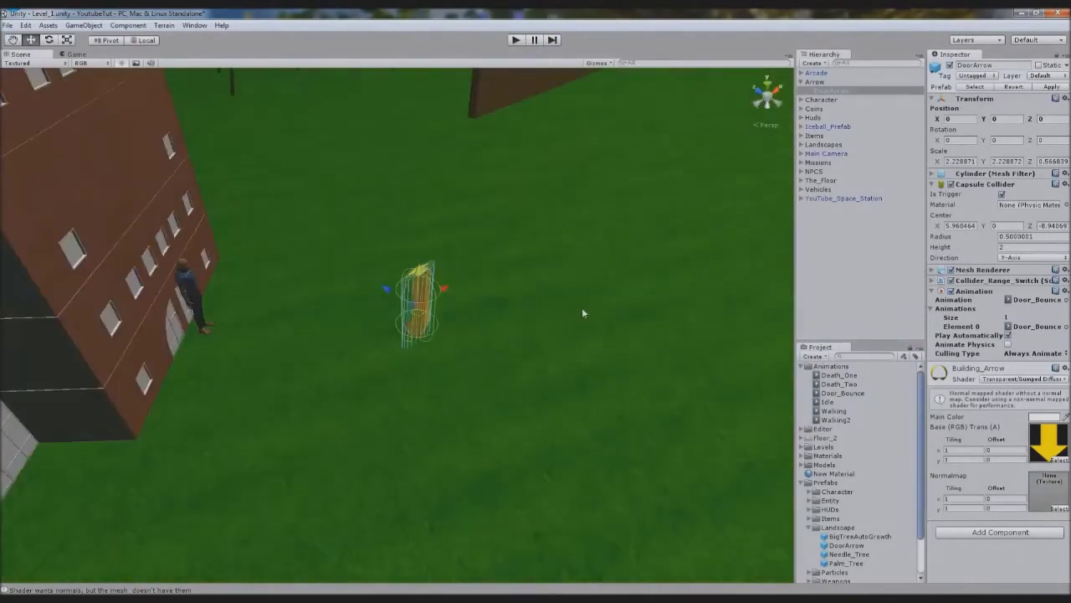
scroll(583, 313, down, 10)
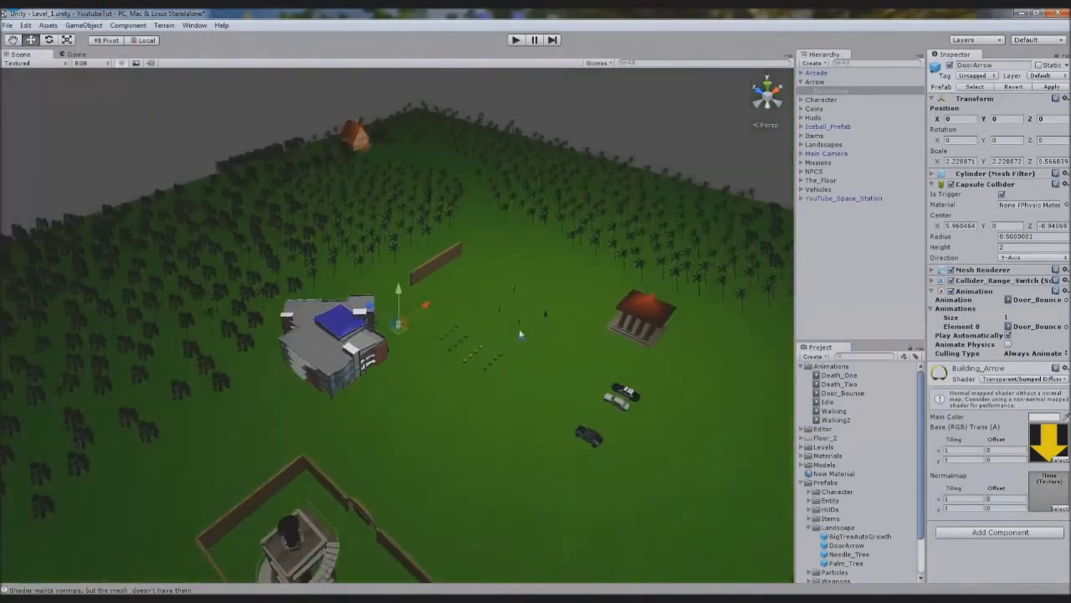
scroll(519, 335, up, 10)
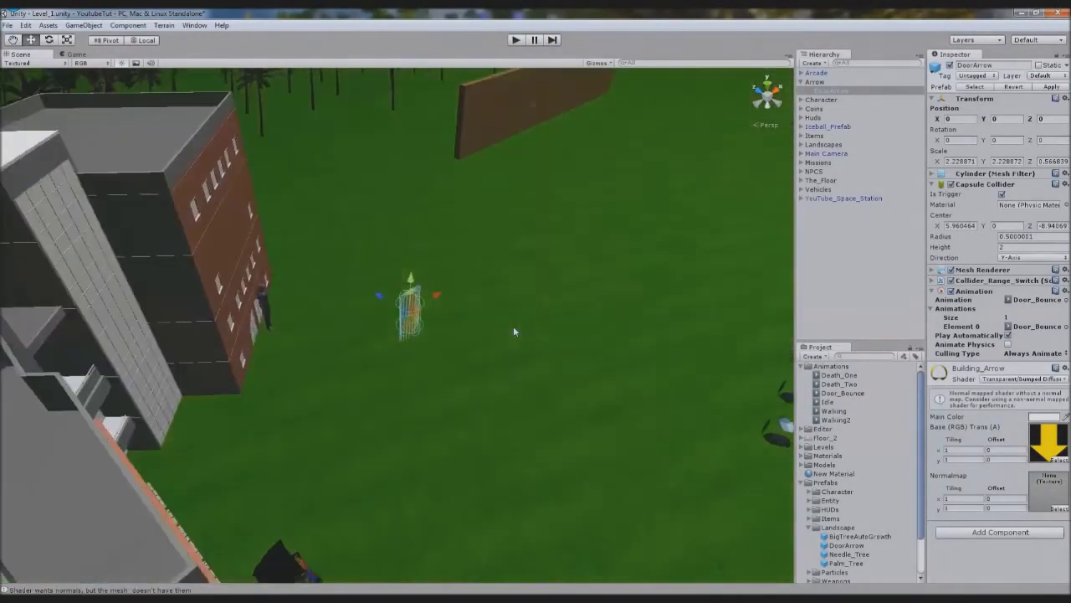
scroll(513, 331, up, 7)
alt+drag(525, 379, 624, 311)
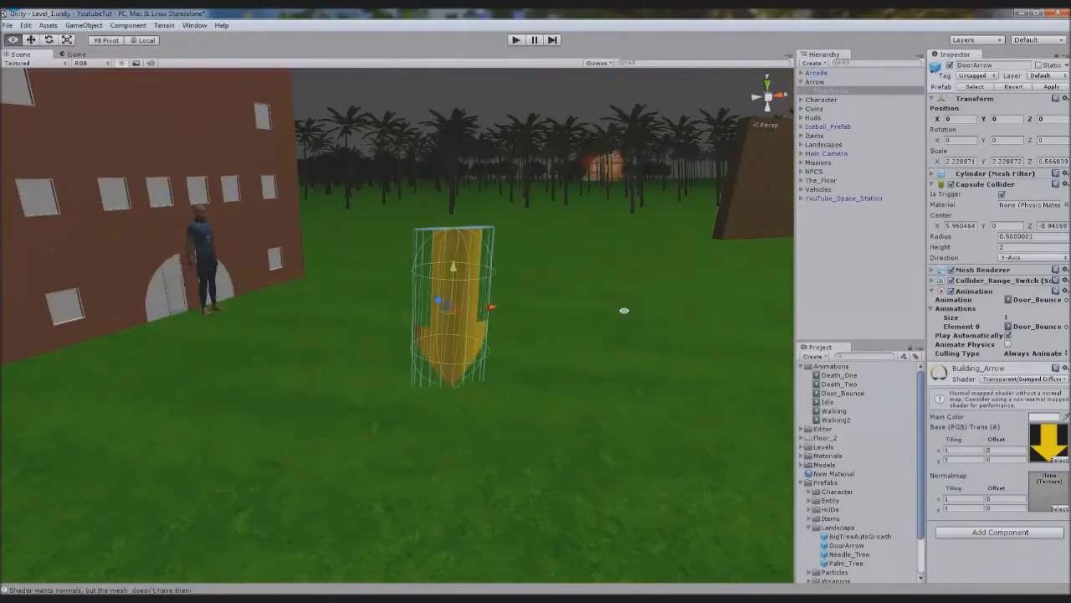
click(816, 81)
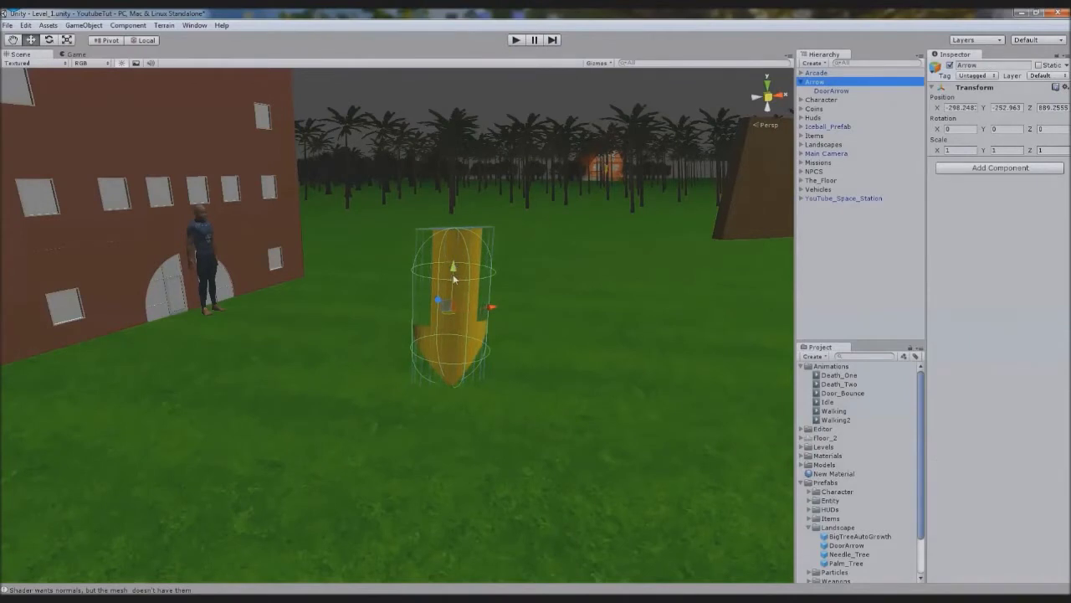
drag(479, 308, 595, 274)
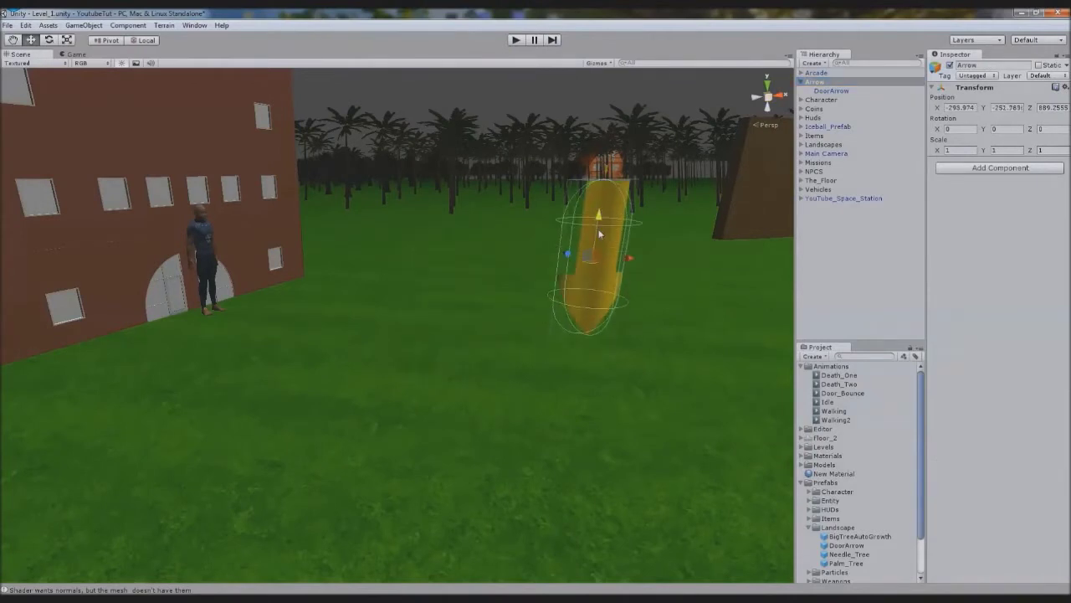
Preview Door_Bounce on the child DoorArrow at its new location, and close the Animation window
click(832, 91)
click(1028, 328)
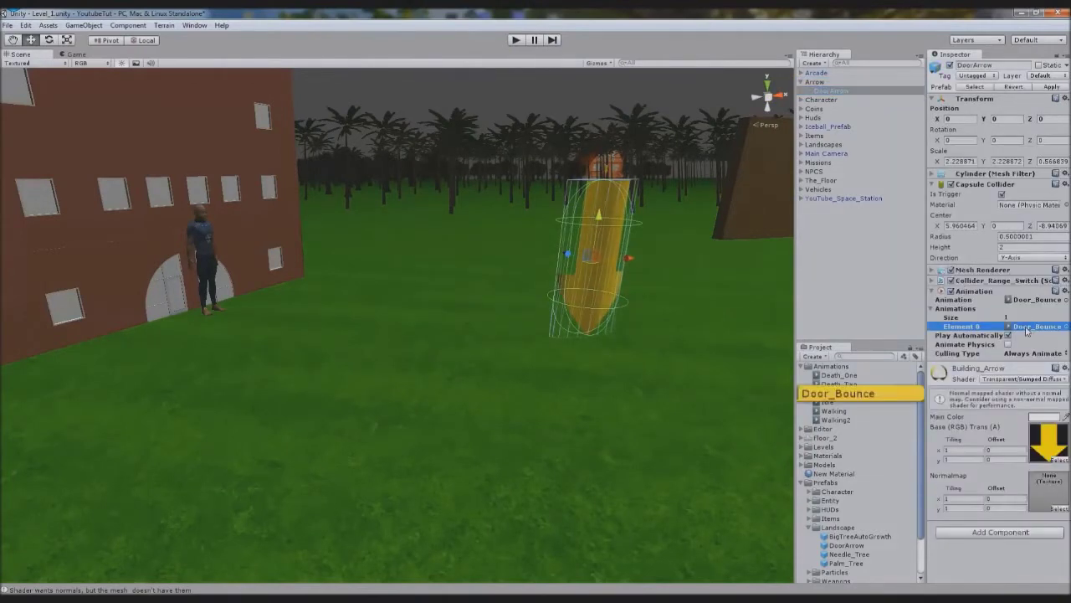
click(195, 25)
click(219, 146)
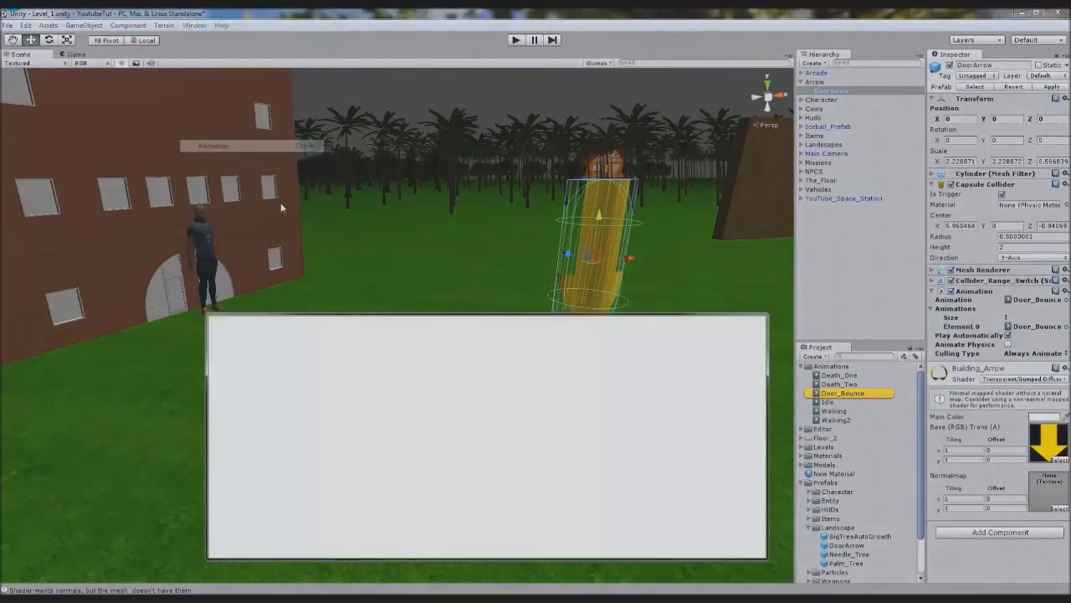
click(233, 332)
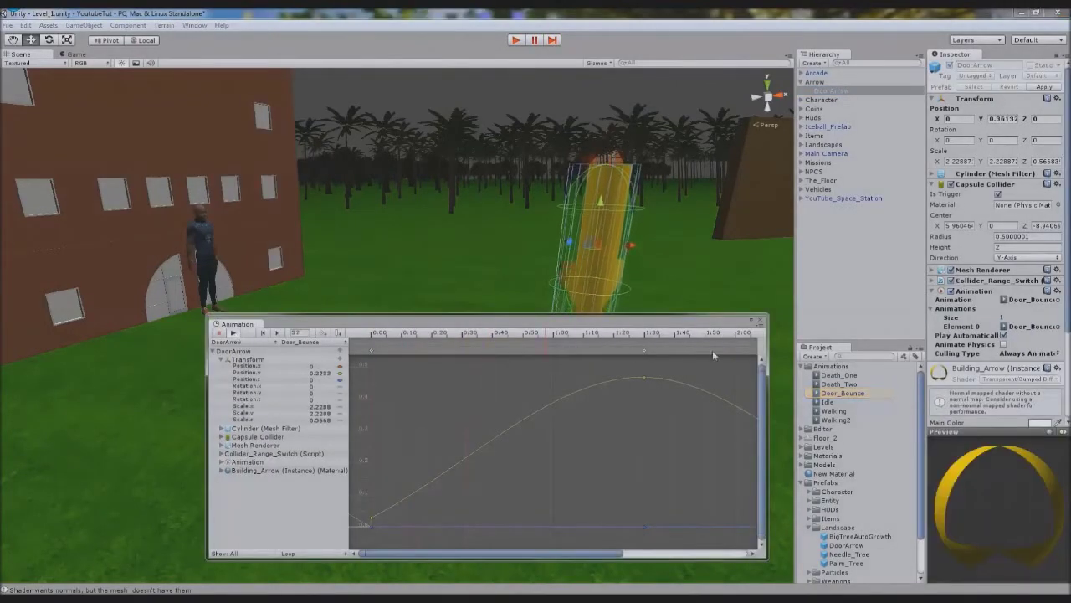
click(761, 320)
Replace the DoorArrow prefab in the Landscape folder with the parent Arrow object and its child
click(816, 82)
middle_drag(410, 329, 273, 349)
scroll(273, 349, down, 6)
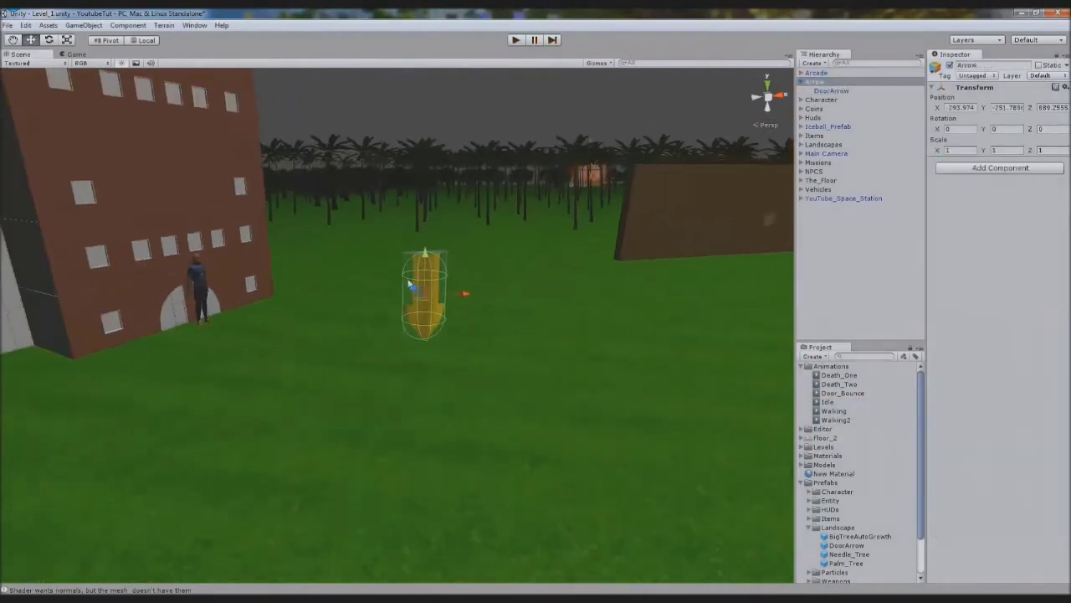
middle_drag(411, 286, 343, 362)
scroll(343, 363, down, 3)
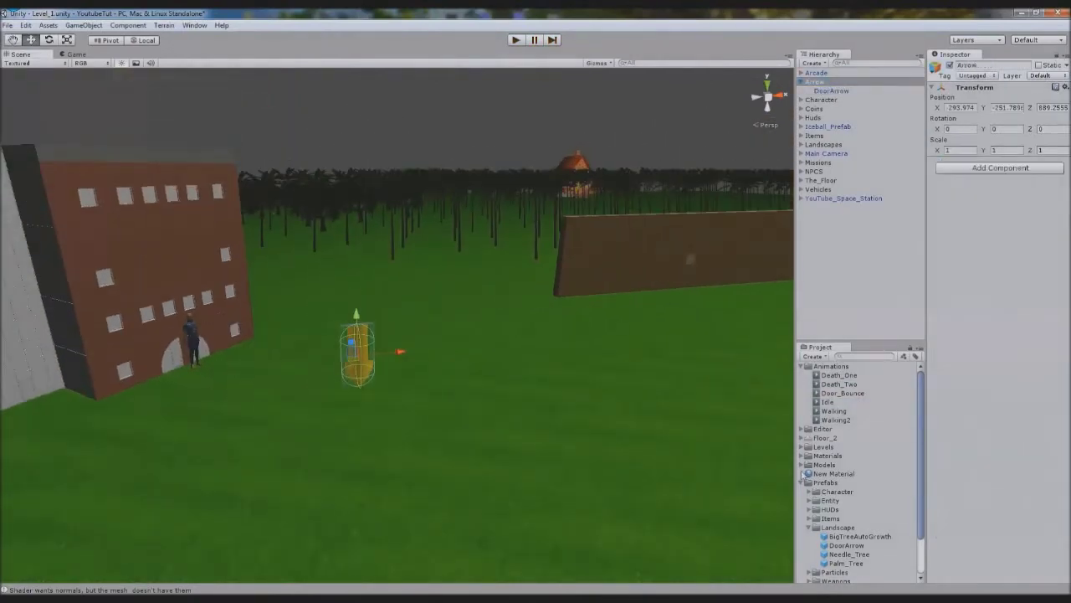
drag(820, 82, 858, 546)
click(544, 332)
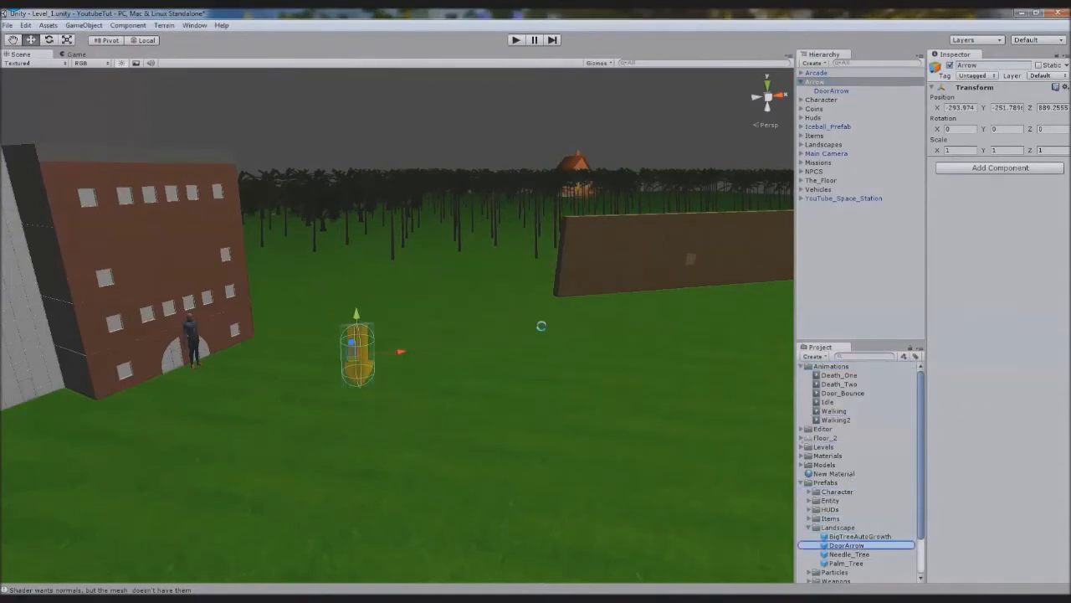
Remove the Mono Behaviour component with the missing script from the Arrow object
click(817, 82)
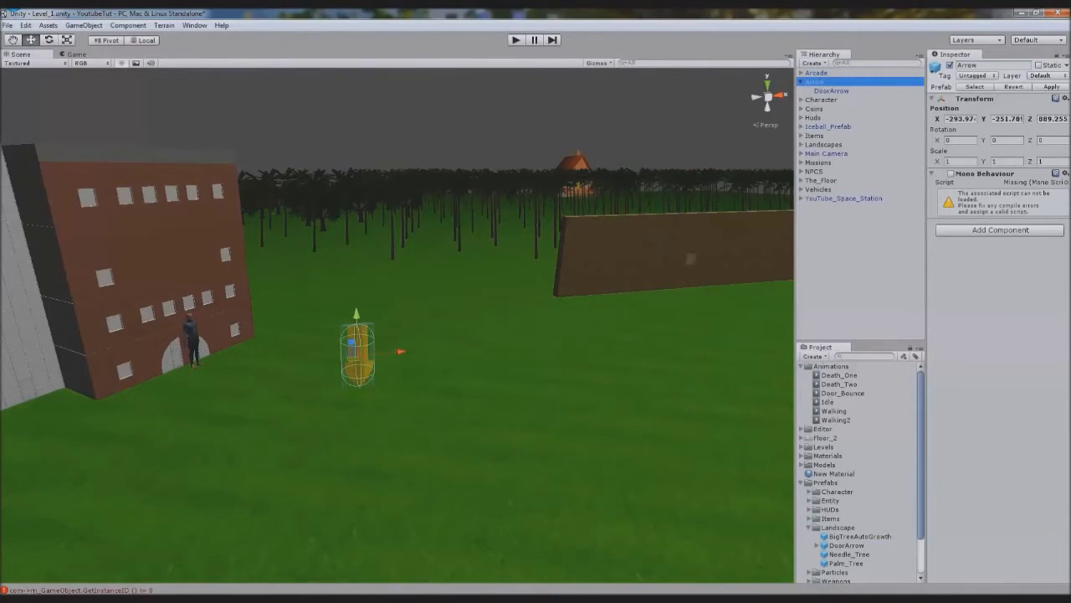
click(1065, 173)
click(995, 215)
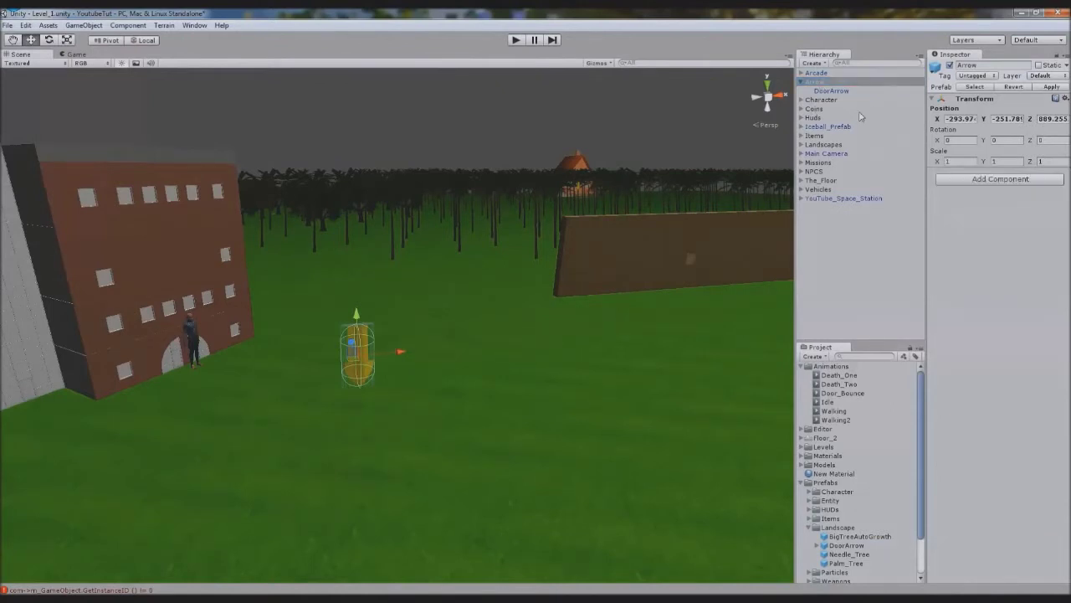
Update the DoorArrow prefab in the Landscape folder with the Arrow object and delete Arrow from the scene
click(845, 482)
click(846, 545)
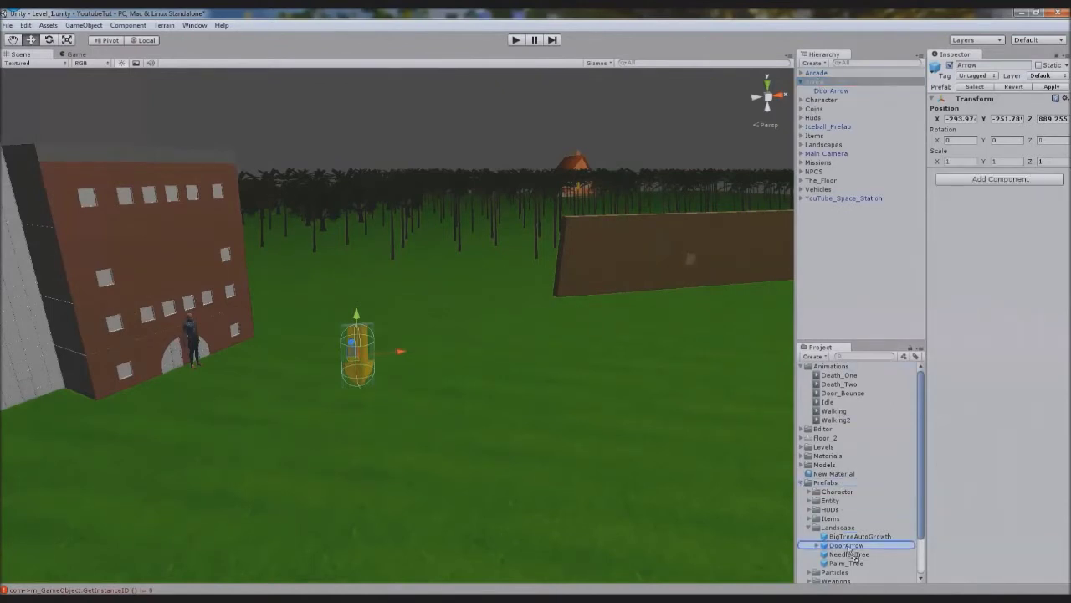
click(846, 546)
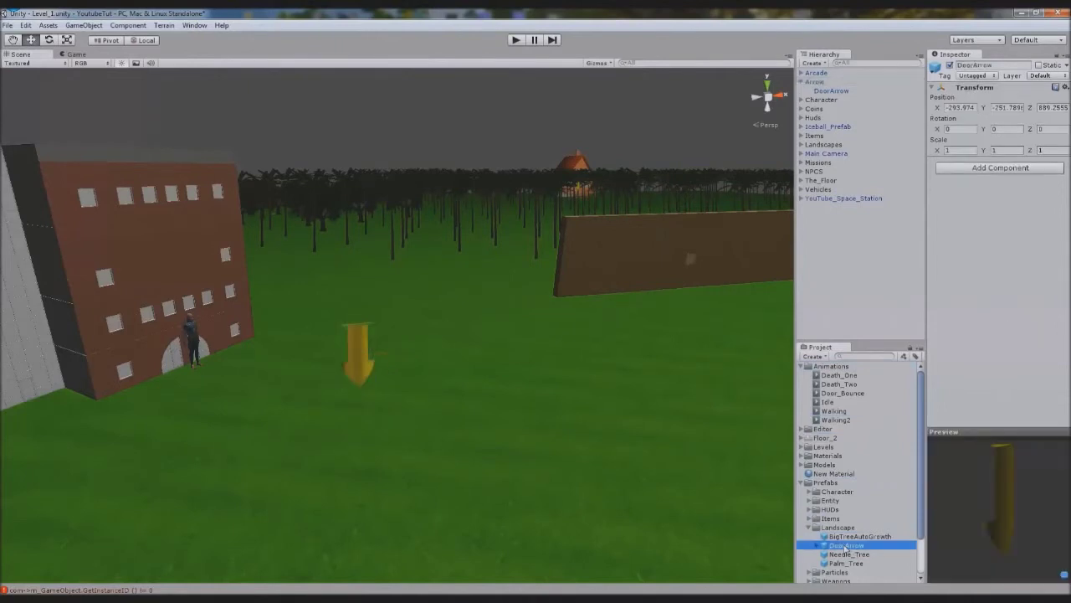
click(814, 81)
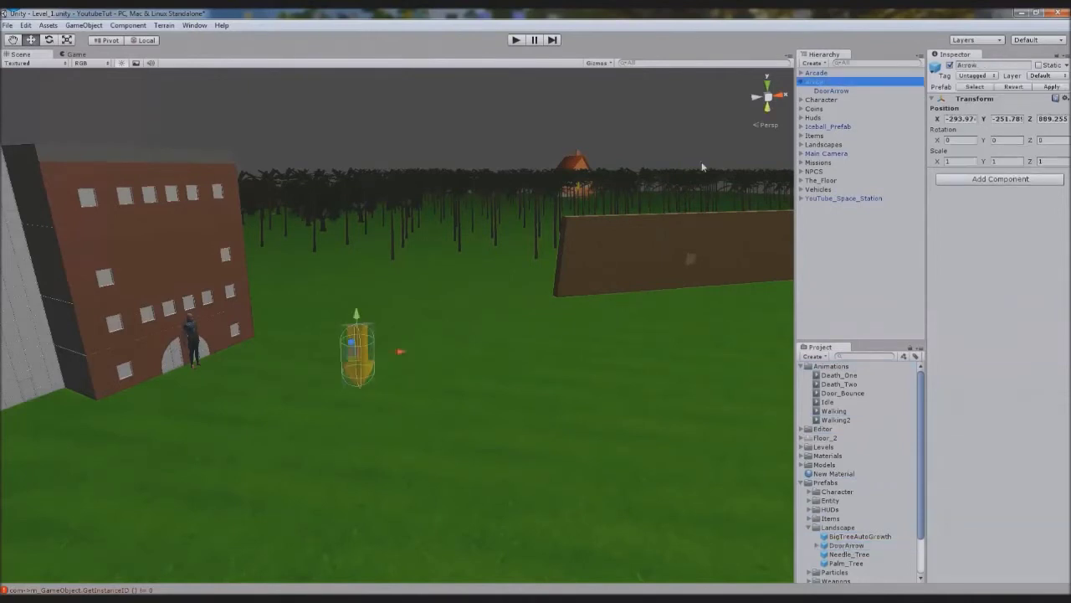
key(Delete)
Examine the components of the Wood Cabin's WoodCabin_To_Interior object and its child DoorArrow
click(578, 190)
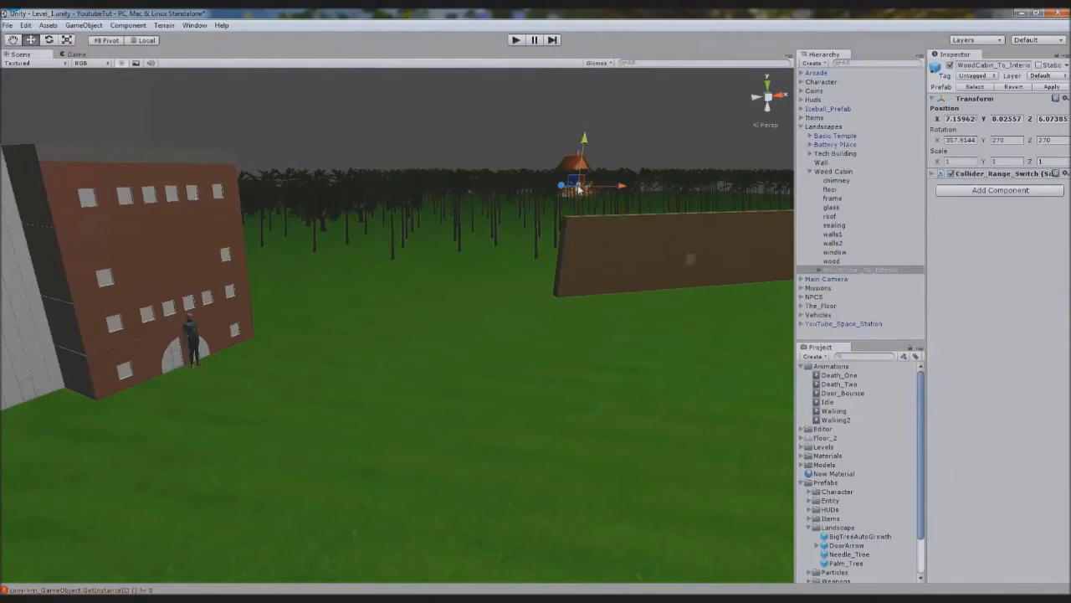
click(818, 271)
click(841, 281)
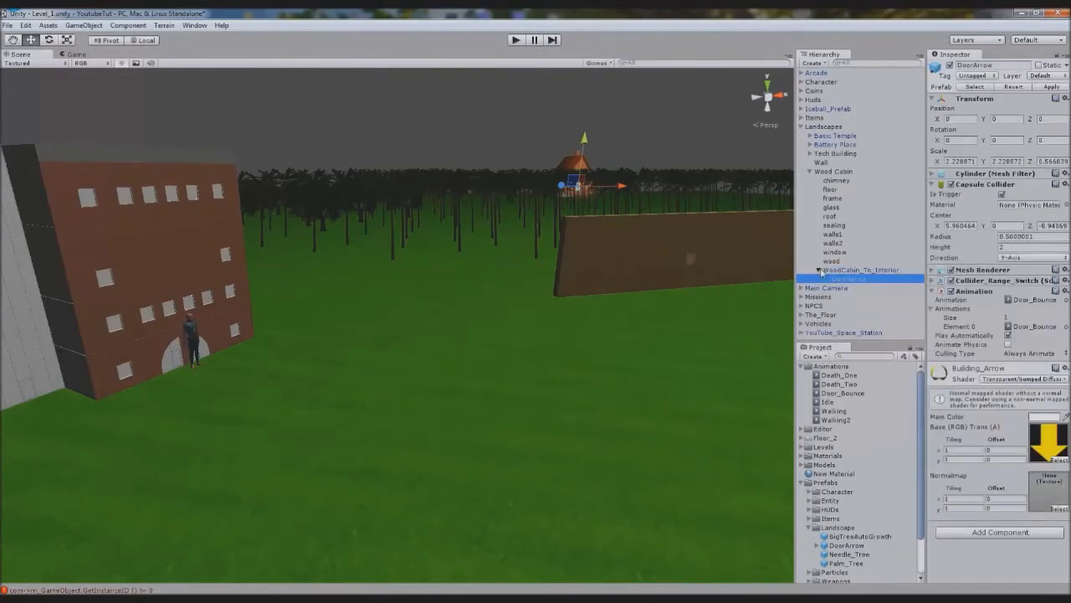
click(818, 270)
click(837, 271)
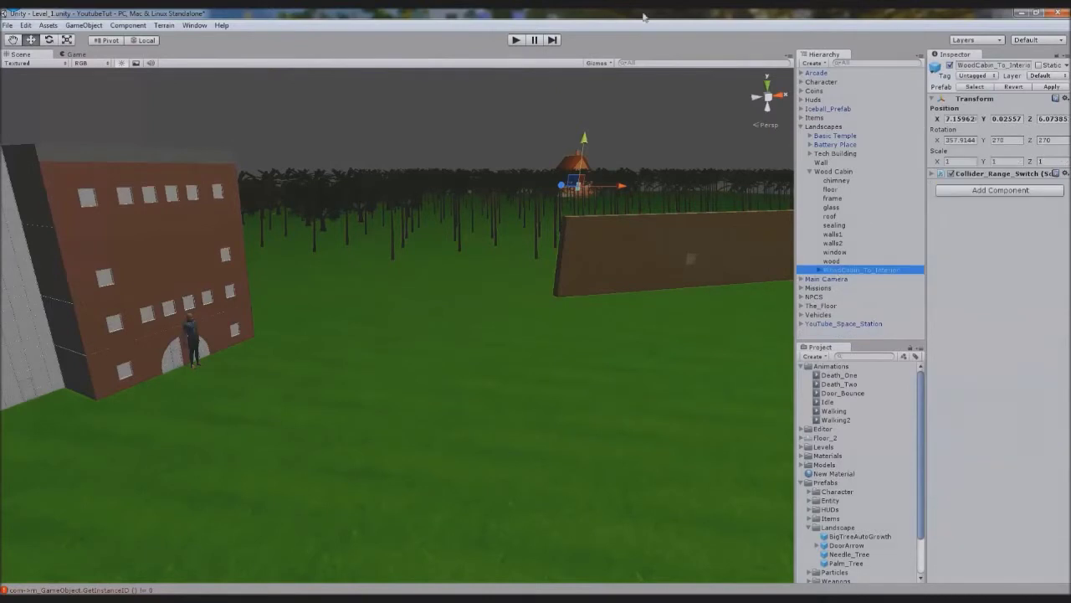
click(819, 270)
click(852, 280)
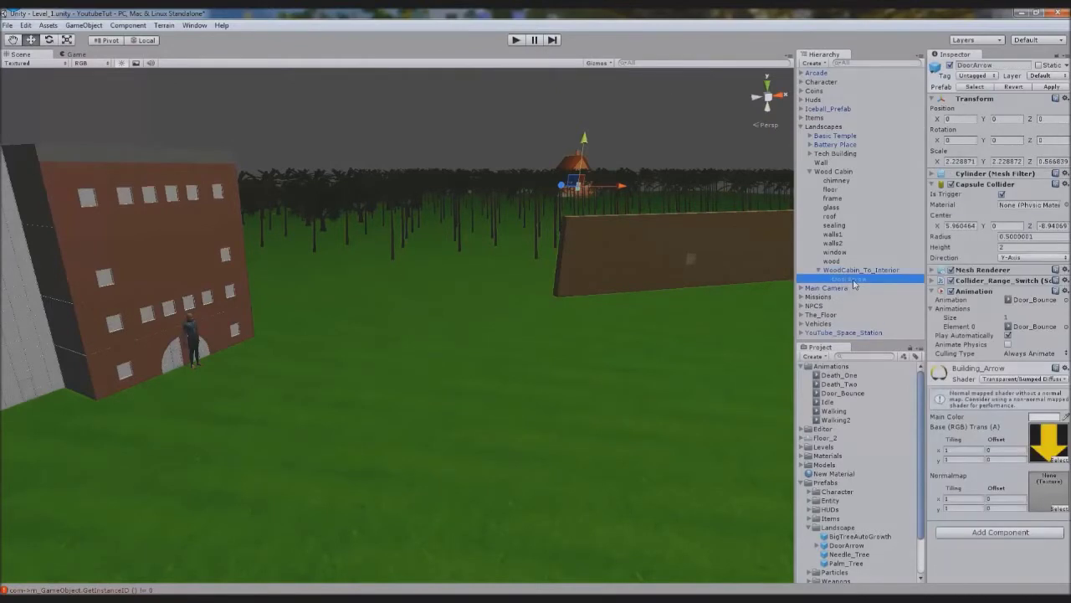
click(965, 283)
click(966, 283)
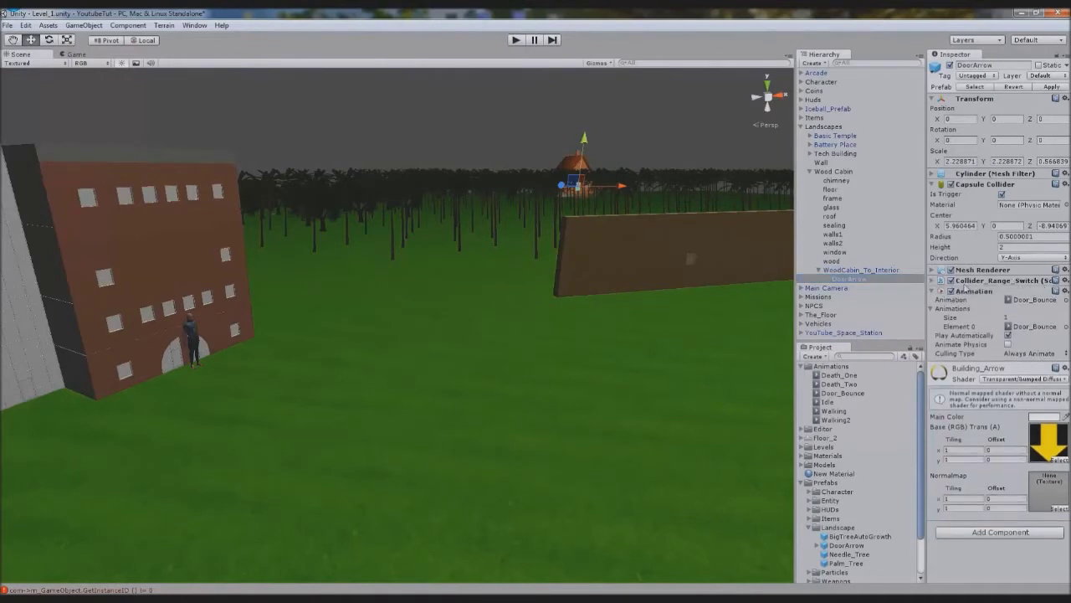
Check the components of the child DoorArrow inside the DoorArrow prefab of the Landscape folder
click(871, 269)
click(1066, 174)
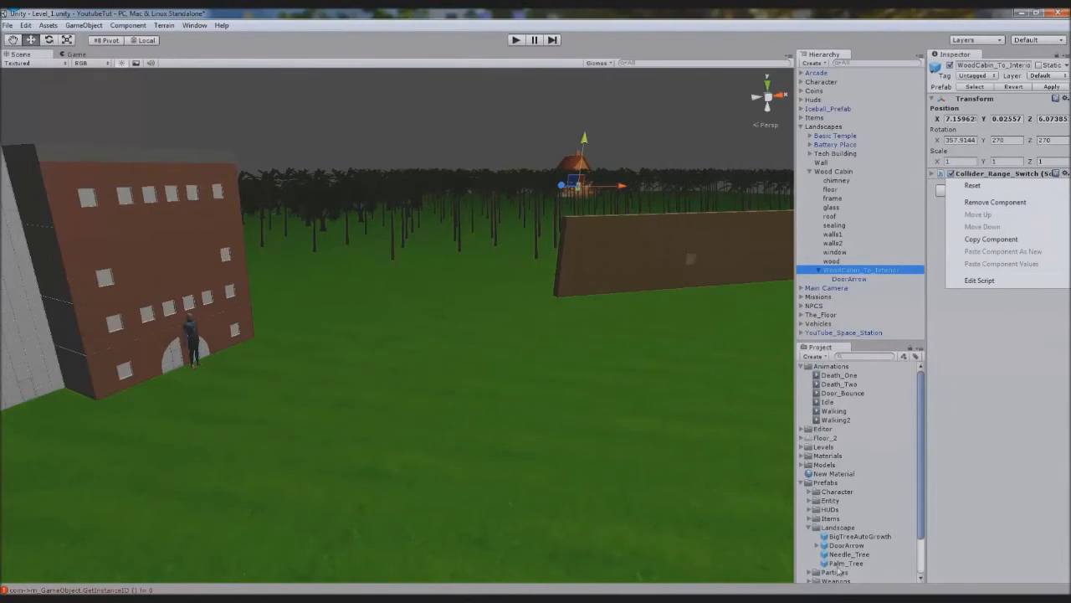
click(837, 546)
click(819, 545)
click(852, 554)
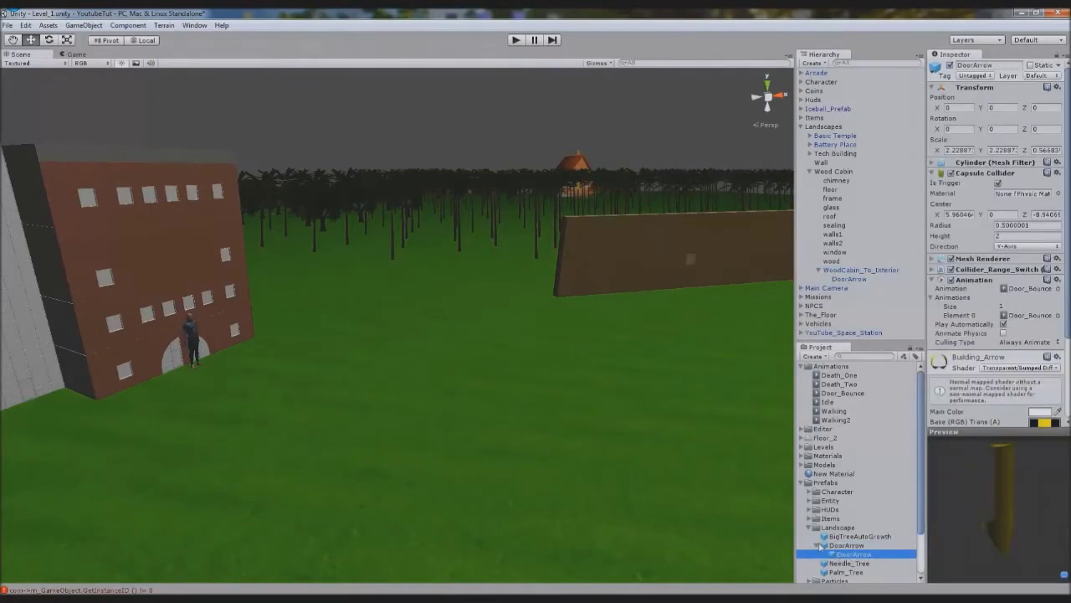
scroll(952, 351, down, 3)
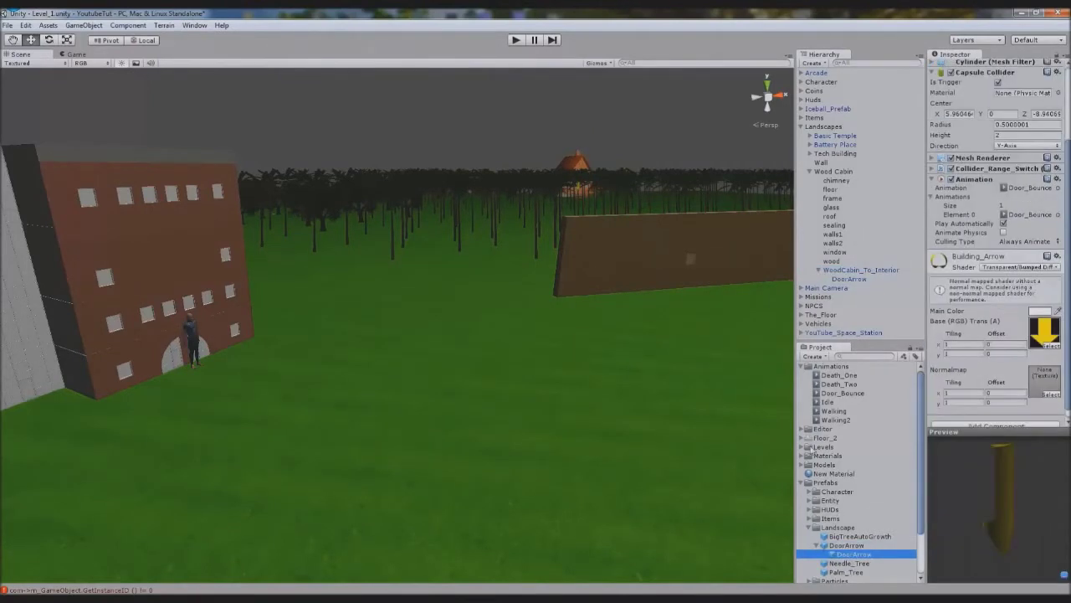
click(817, 545)
Remove the Collider_Range_Switch script component from the WoodCabin_To_Interior object
click(859, 264)
click(873, 271)
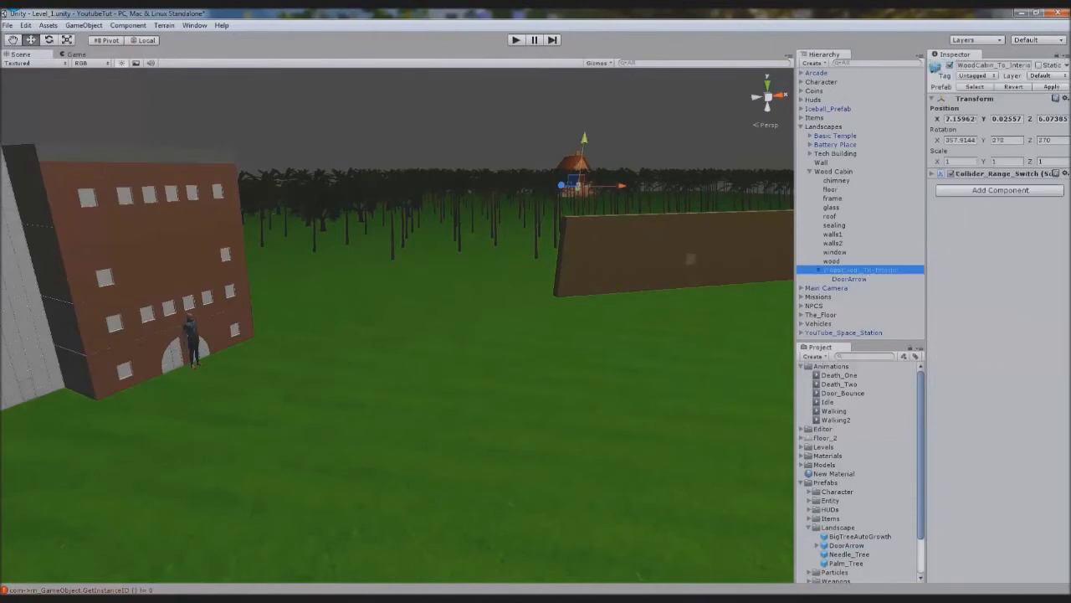
click(1063, 174)
click(1032, 204)
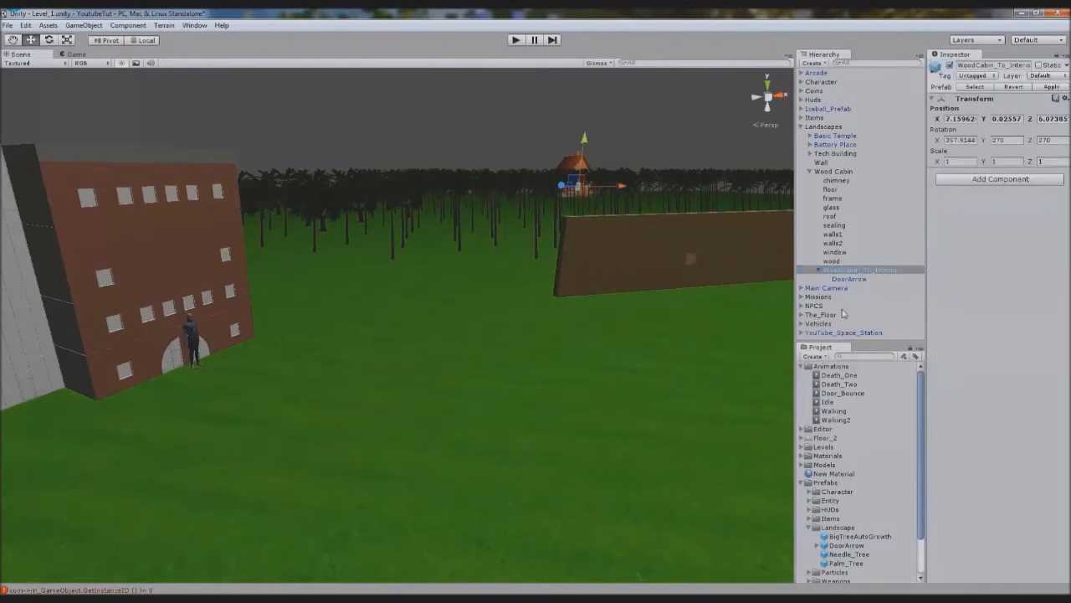
Check the components of the door arrow's parent object under YouTube_Space_Station
click(802, 332)
scroll(801, 332, down, 2)
click(836, 335)
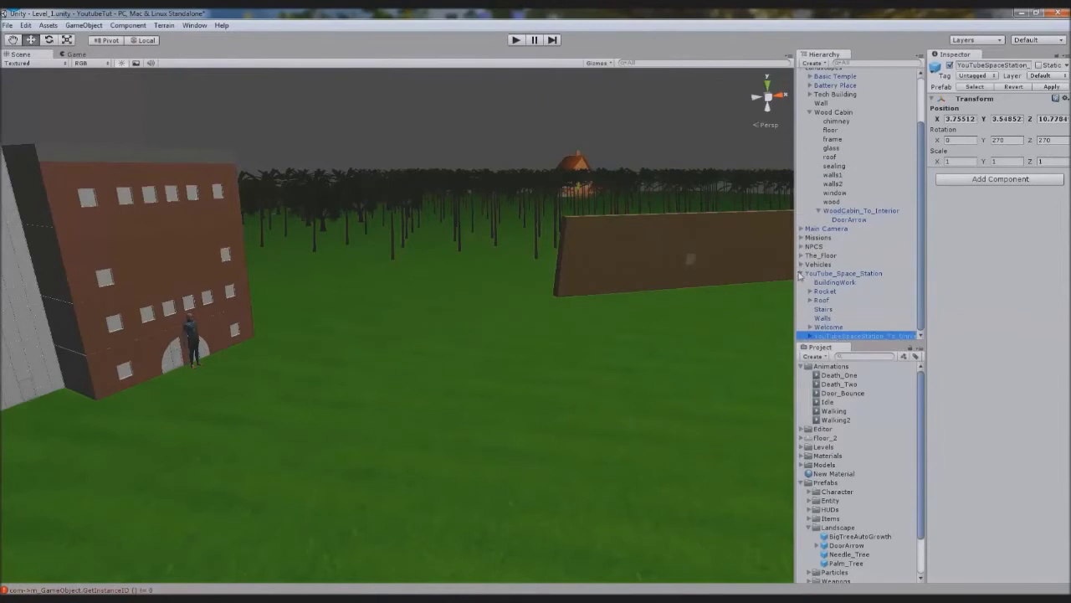
click(801, 274)
Duplicate WoodCabin_To_Interior and move the copy onto the open field at about X 257.85, Y 95.72
click(846, 270)
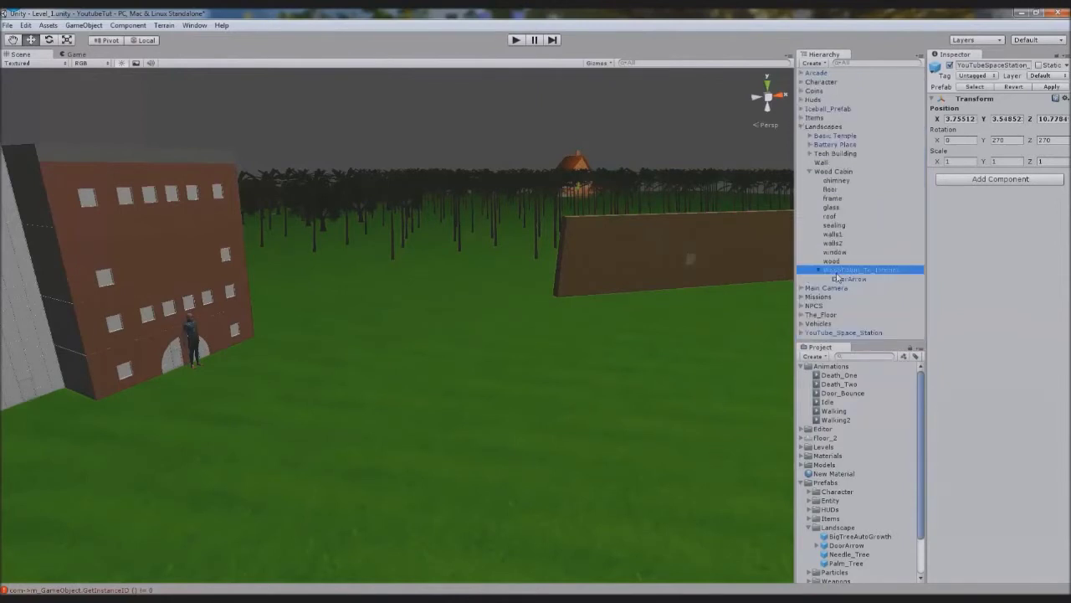
key(ctrl+d)
drag(565, 188, 385, 205)
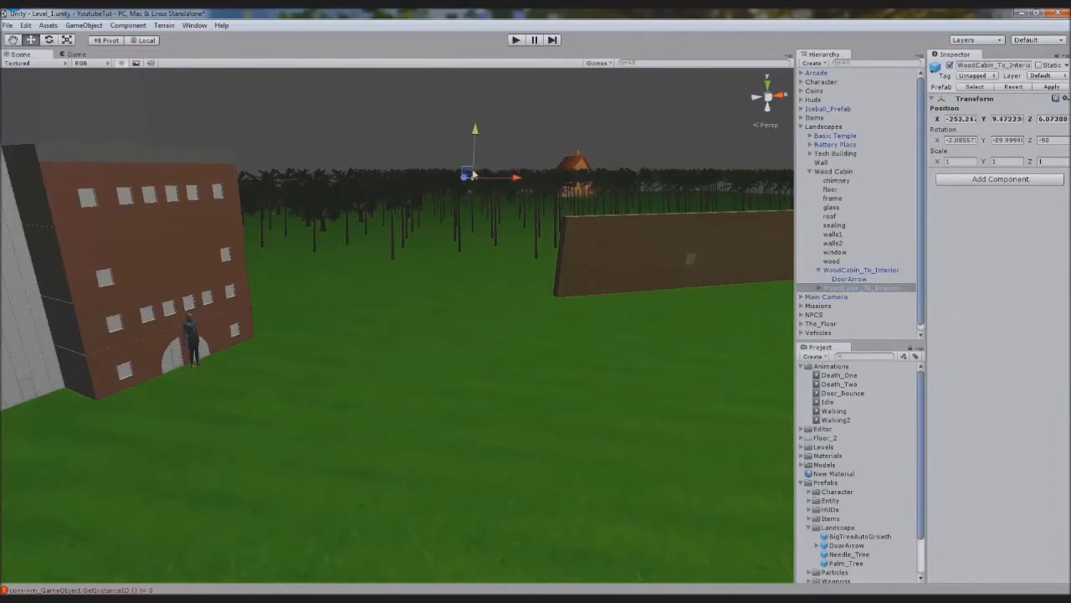
alt+drag(486, 201, 570, 224)
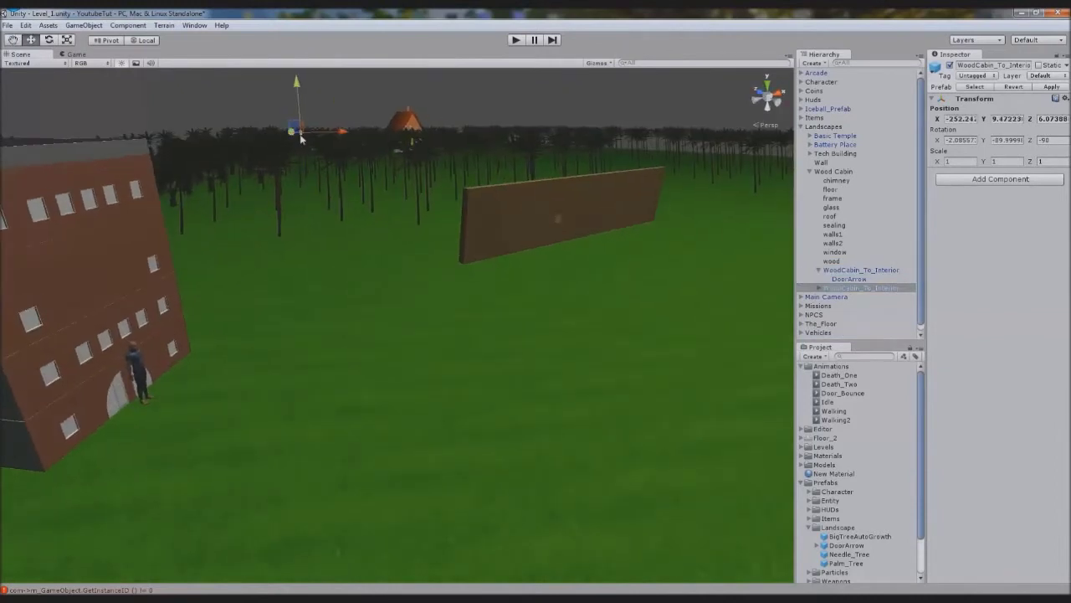
drag(293, 132, 597, 154)
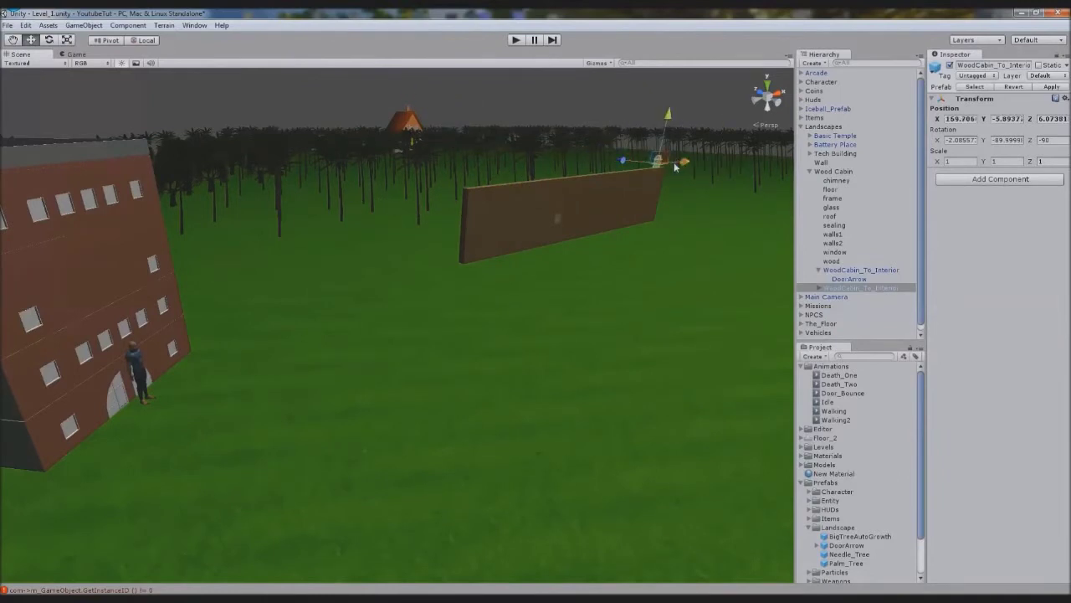
drag(674, 161, 401, 214)
drag(314, 180, 407, 281)
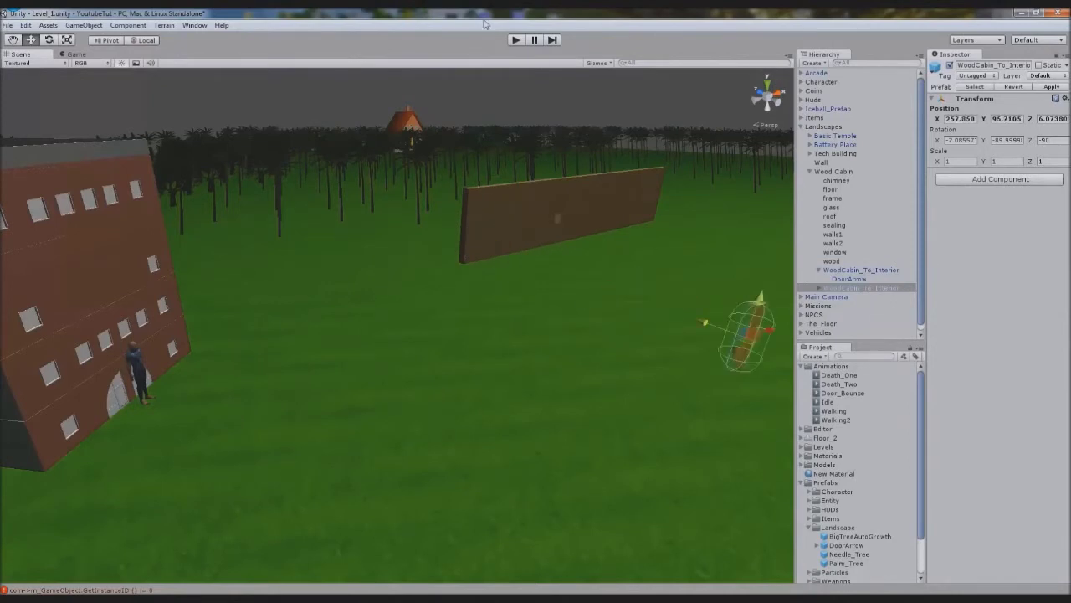
Play the level to view the duplicated arrow in the game, and stop the playback
click(512, 43)
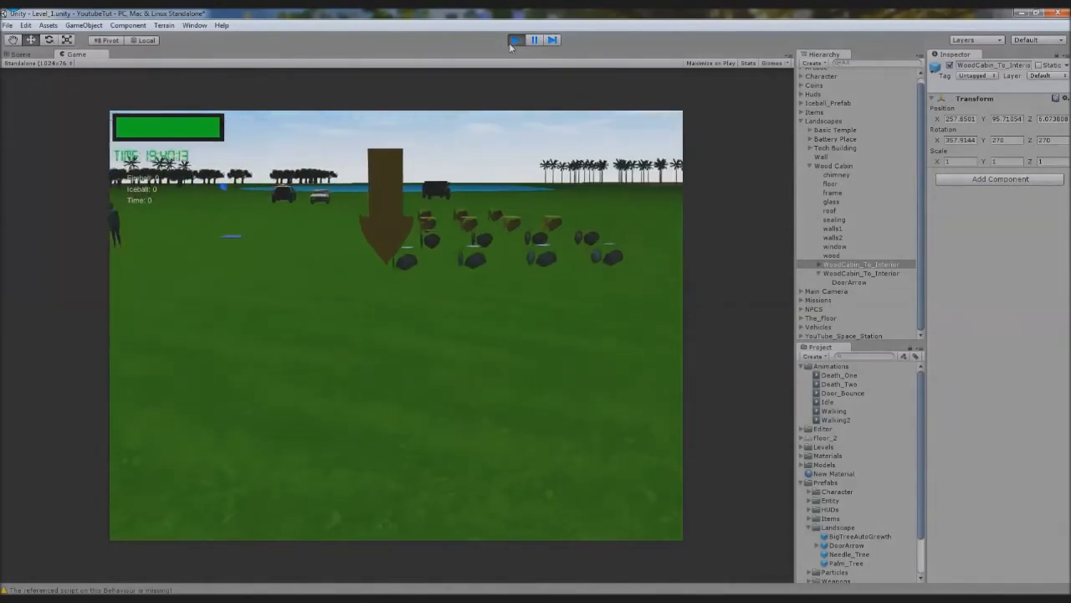
click(546, 368)
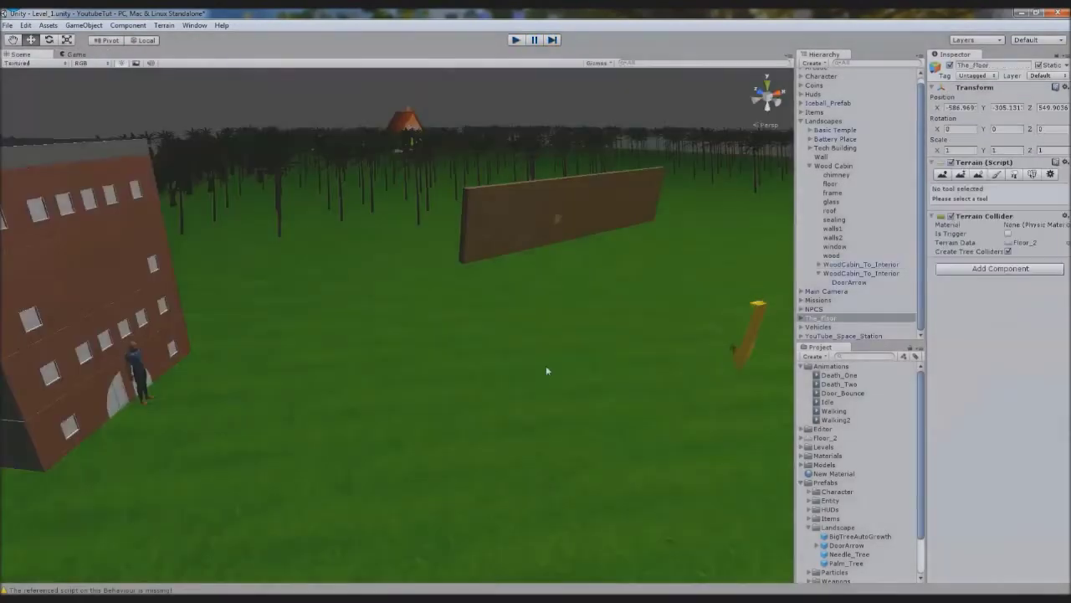
Trace the console's missing-script warning to Iceball_Collect and remove its Mono Behaviour component
click(519, 590)
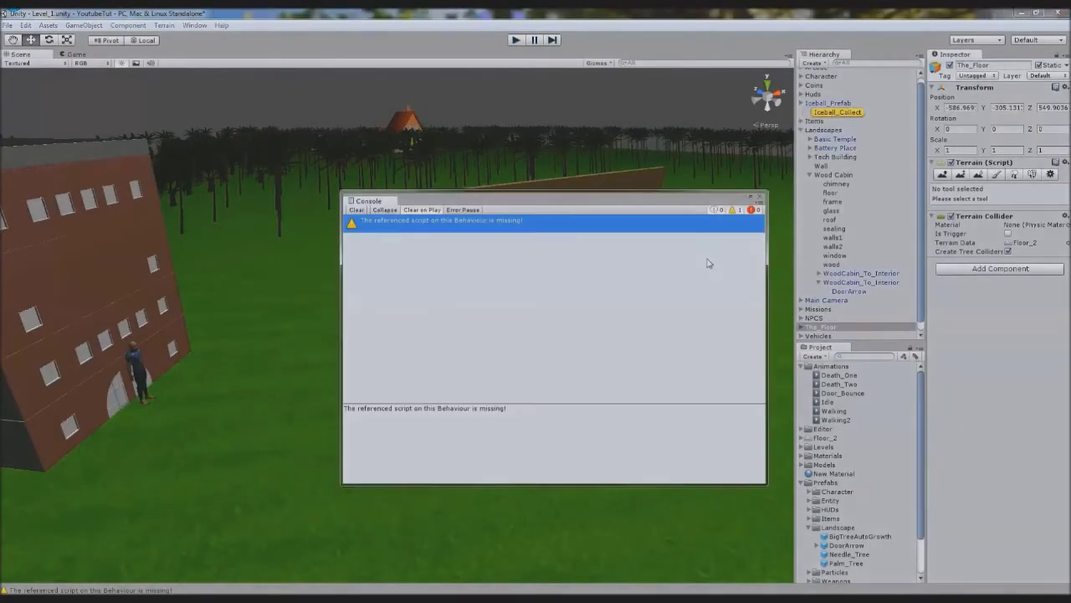
click(835, 114)
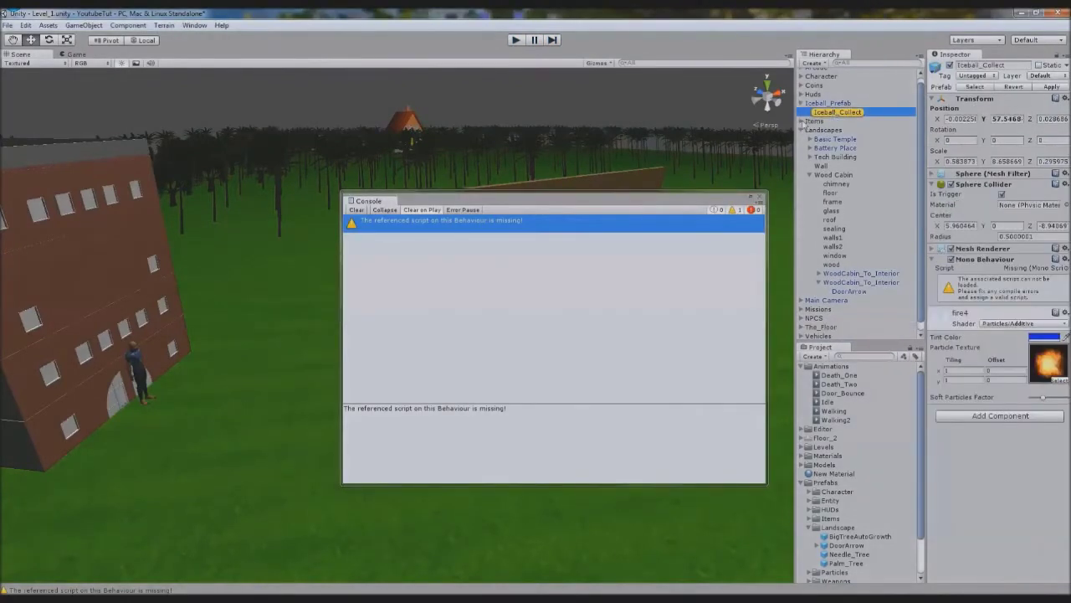
click(1065, 260)
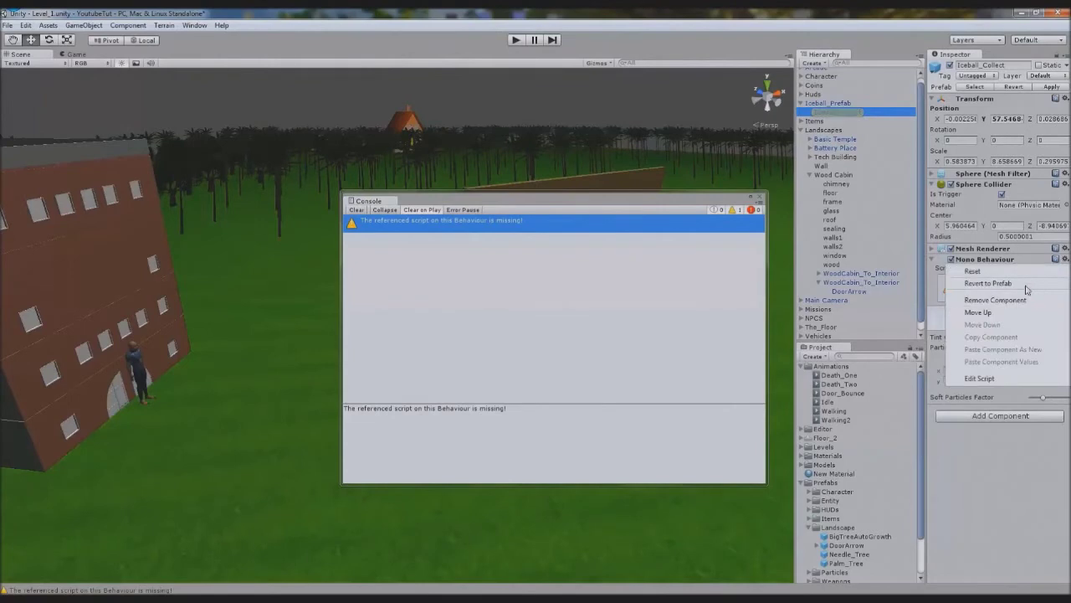
click(1015, 300)
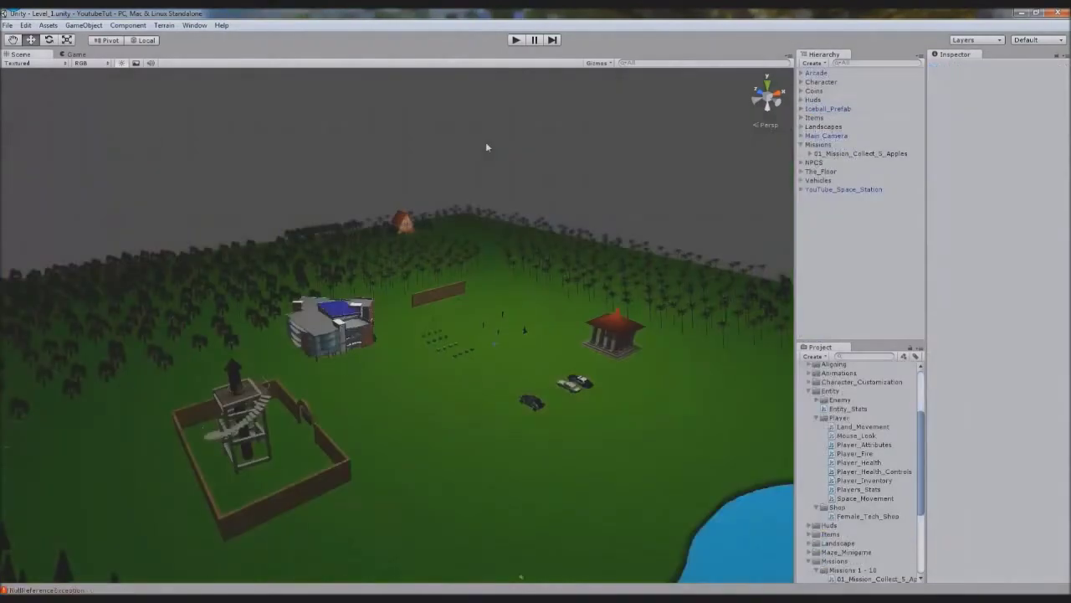
Delete the duplicated WoodCabin_To_Interior arrow from the field and collapse the Landscapes group
scroll(487, 148, up, 10)
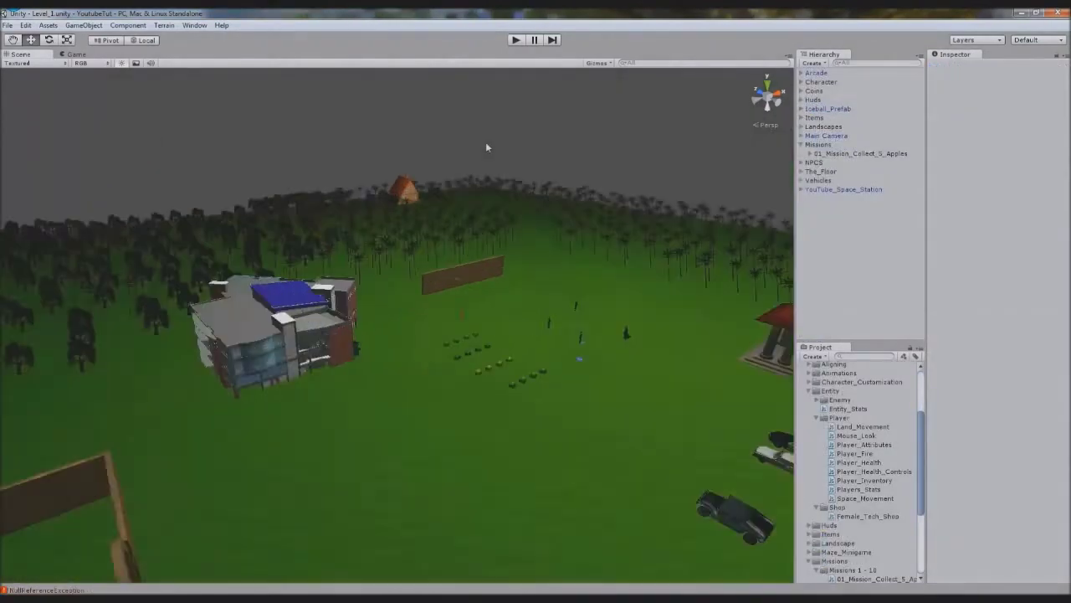
middle_drag(600, 307, 474, 278)
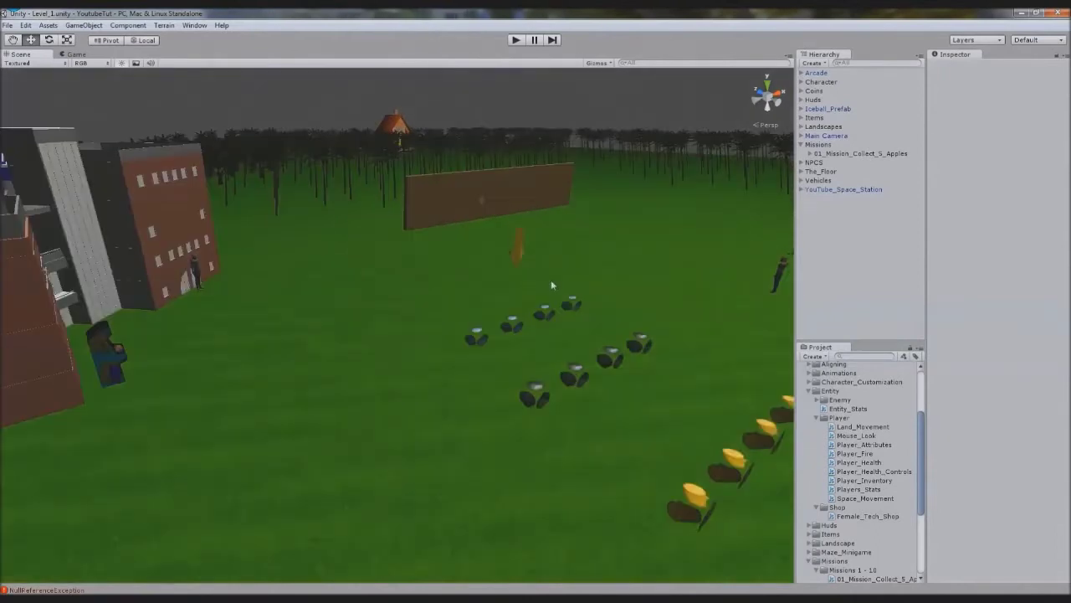
scroll(486, 282, down, 4)
click(460, 286)
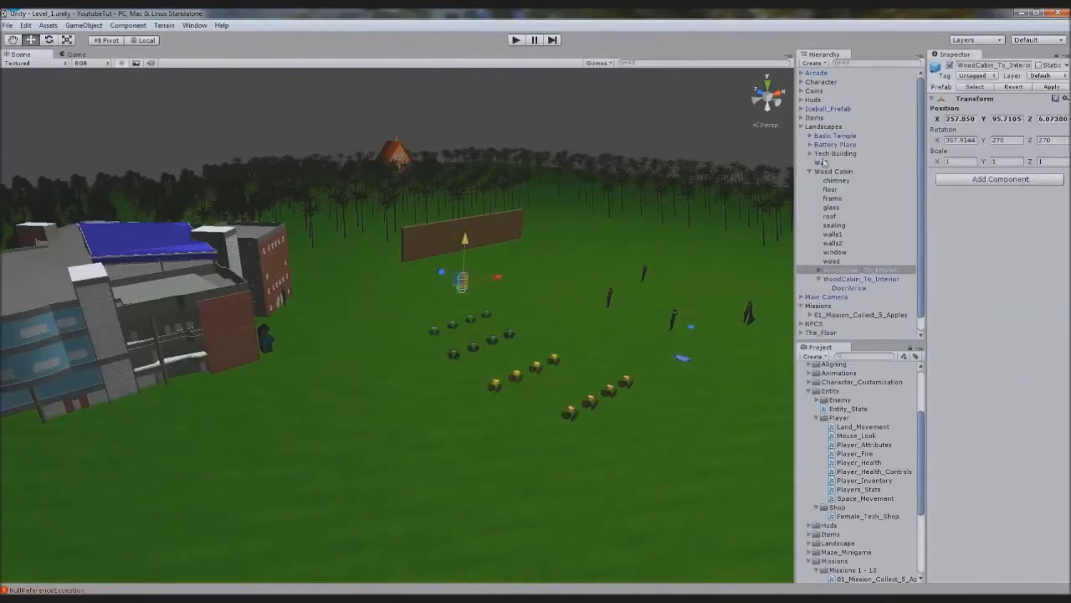
key(Delete)
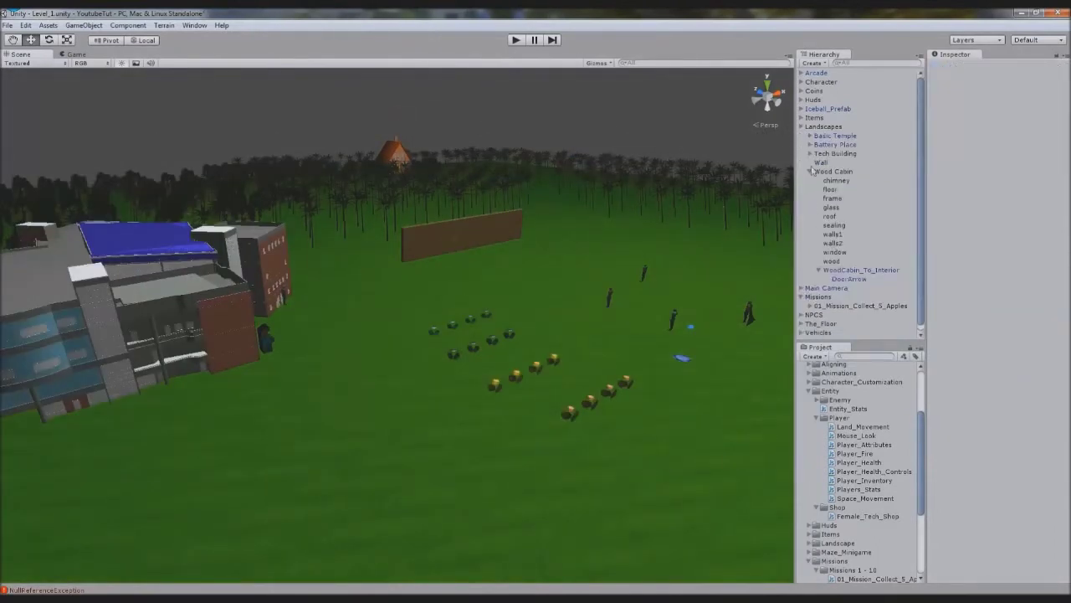
click(810, 172)
click(801, 127)
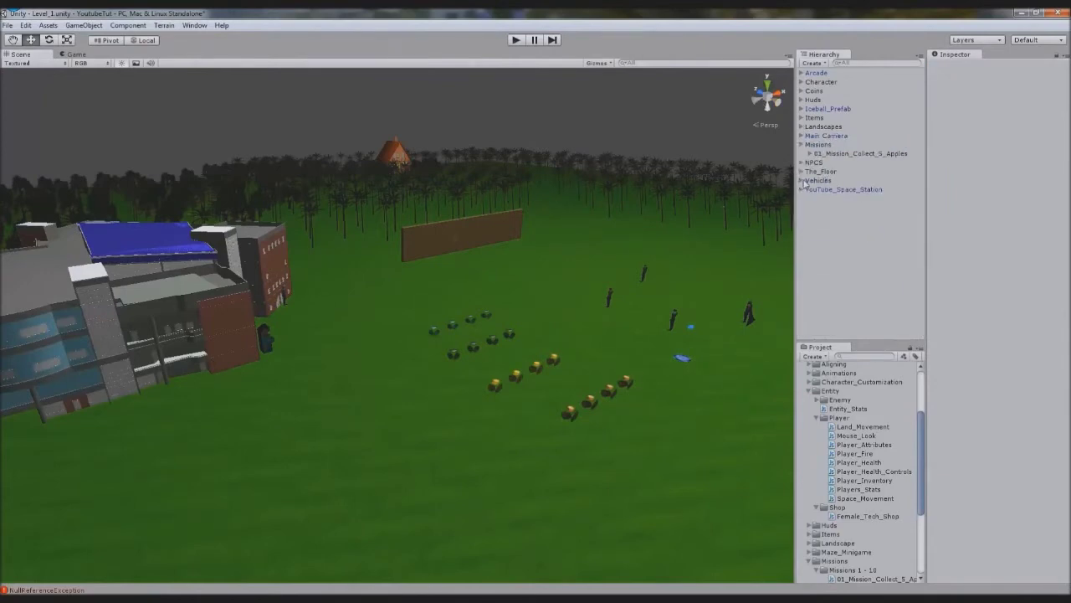
Move the Humvee from the Vehicles group along Z to about 11.7, between the Tech Building and the coins
click(801, 180)
double_click(827, 206)
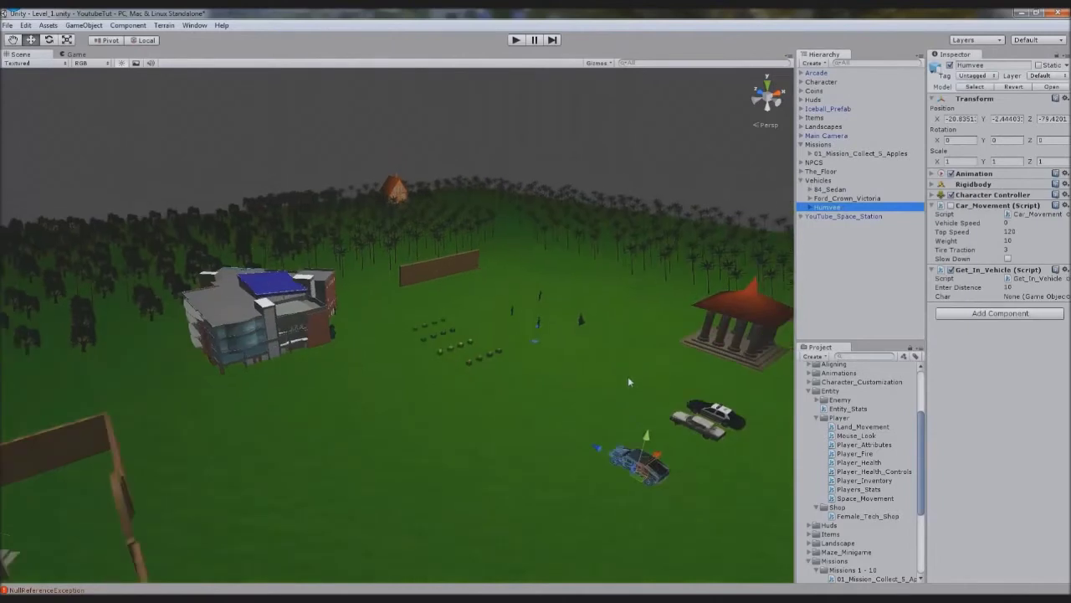
drag(599, 450, 178, 246)
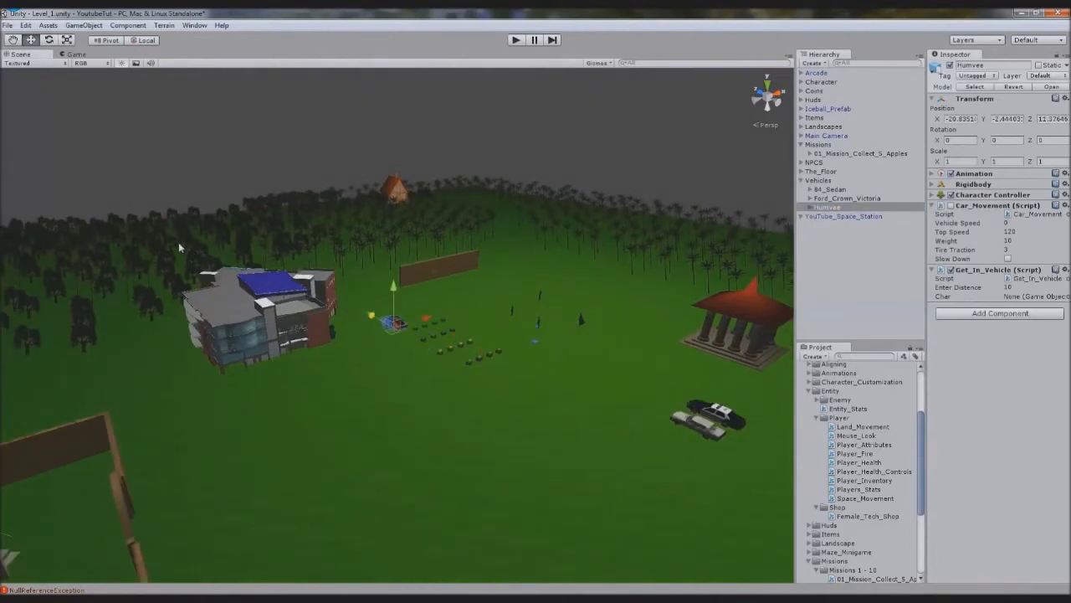
Play the level and test-drive the Humvee across the field towards the red-roofed temple, getting out at the end
click(515, 42)
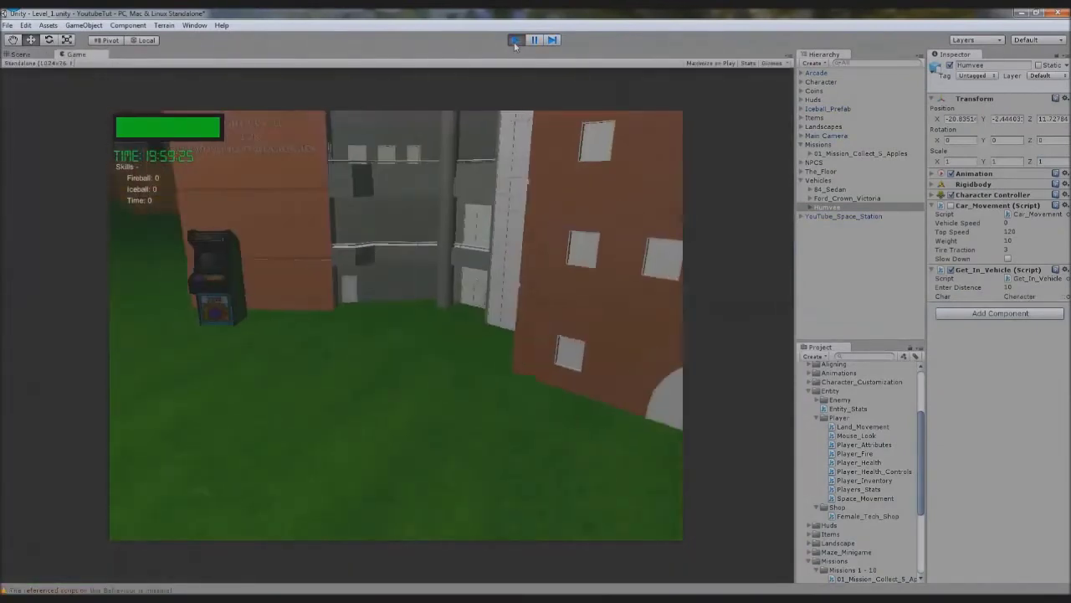
key(w)
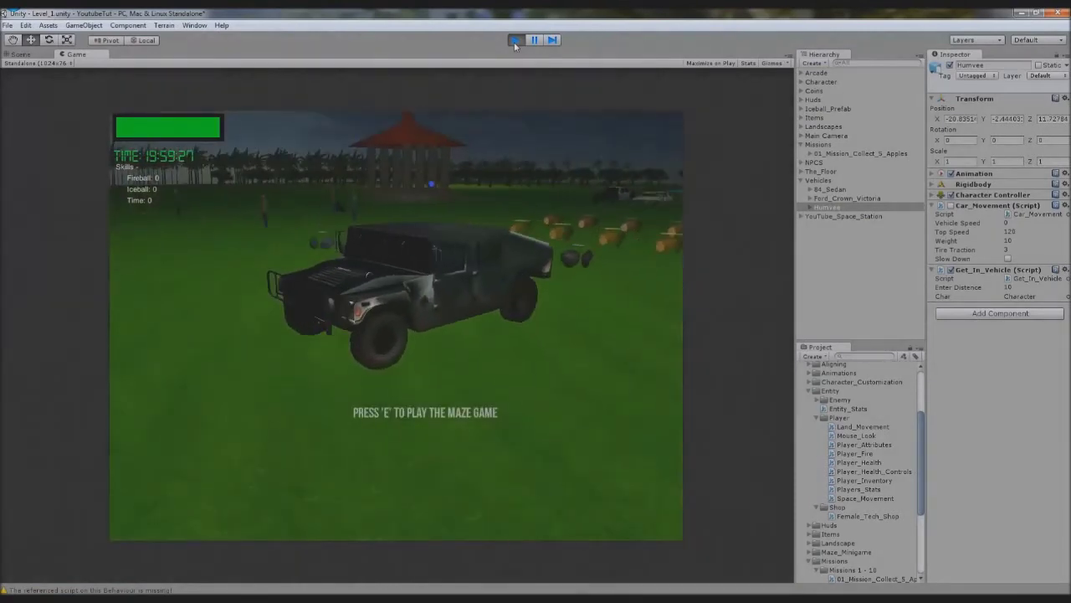
key(e)
key(w)
key(d)
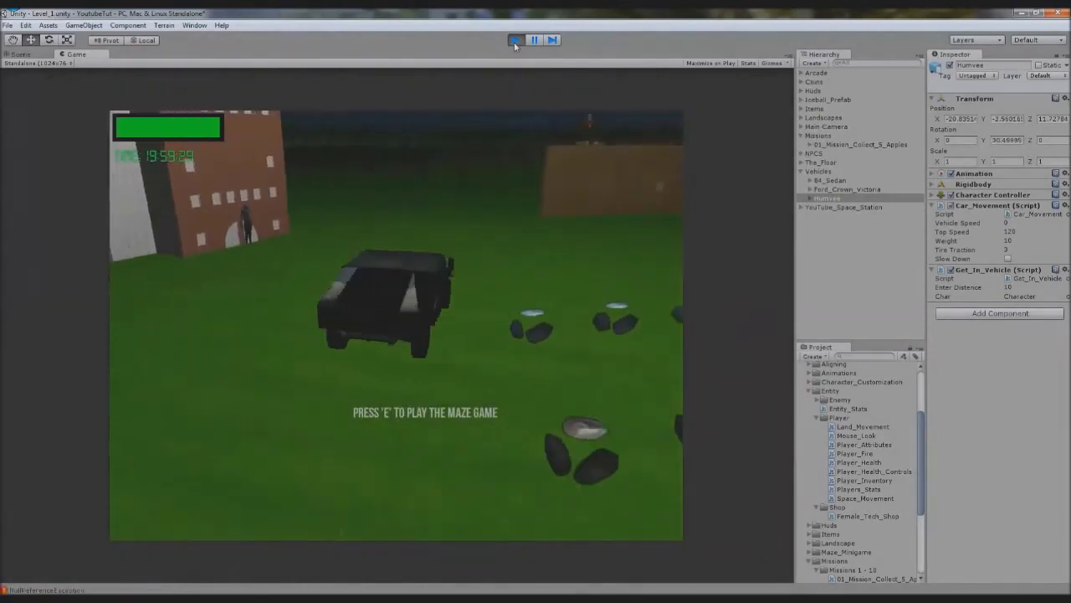
key(w)
key(d)
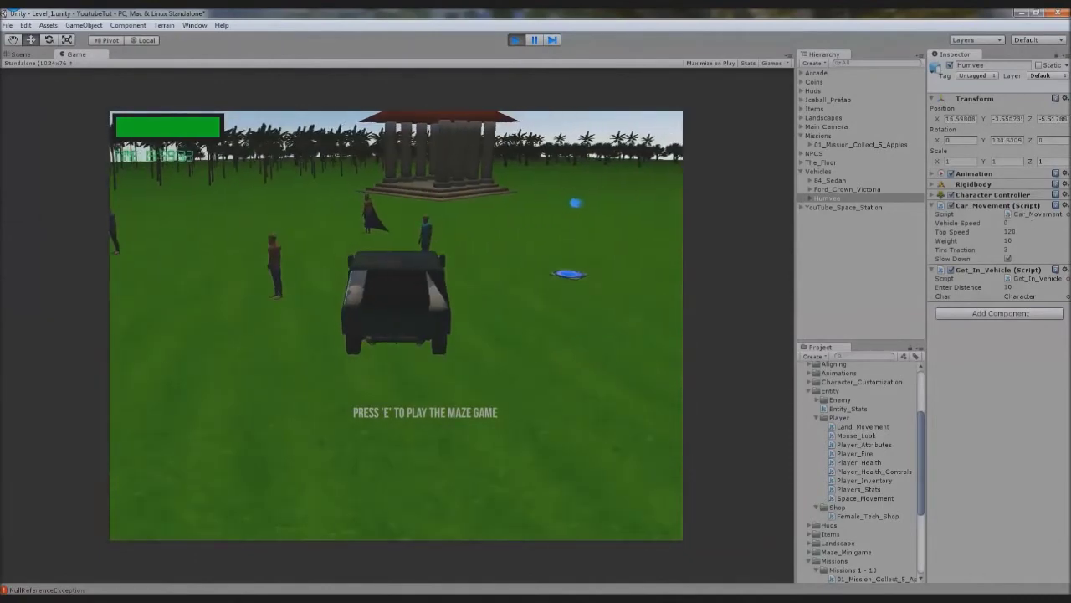
key(e)
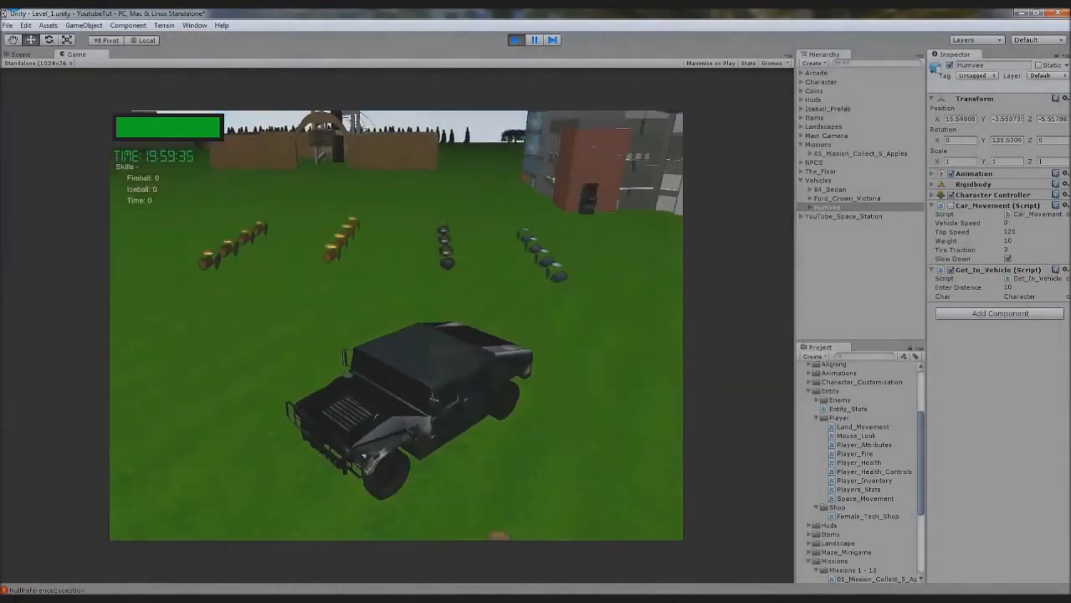
Stop the playback and open the 01_Mission_Collect_5_Apples.js script from its NullReferenceException entry in the console
click(404, 588)
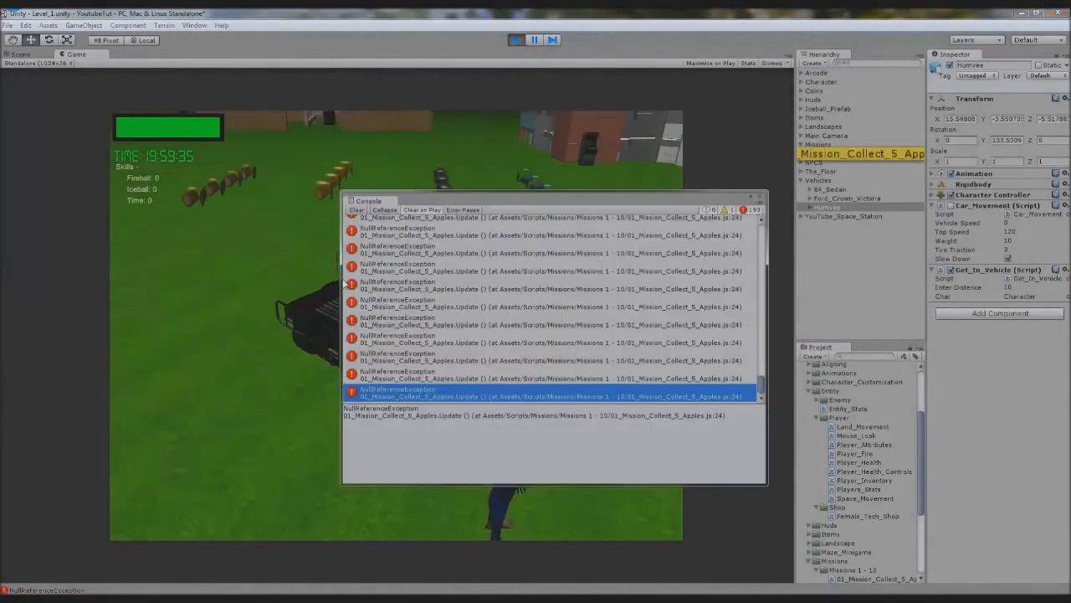
click(515, 40)
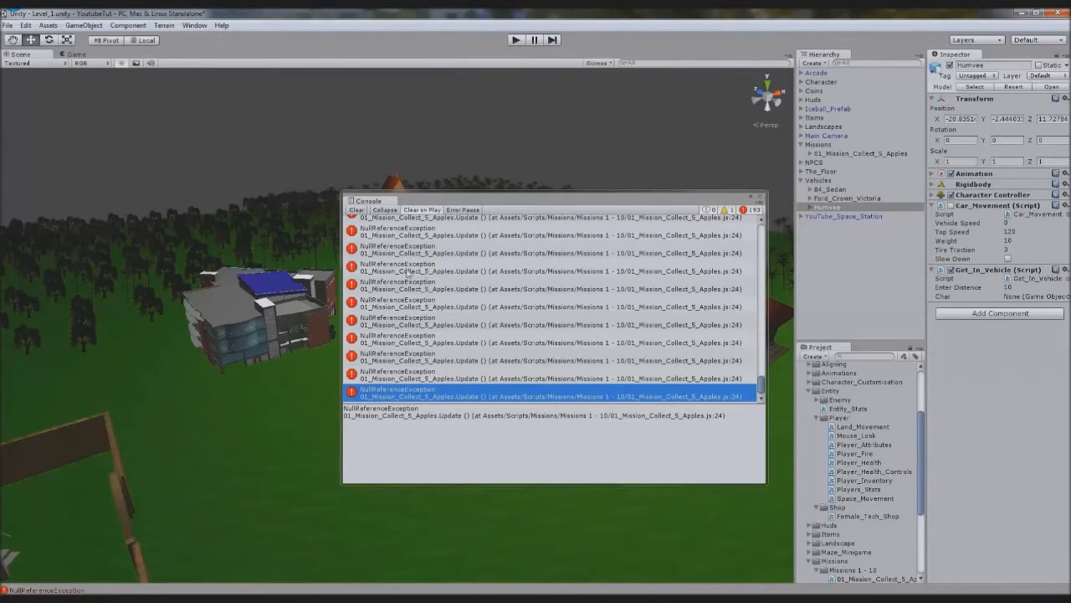
click(363, 268)
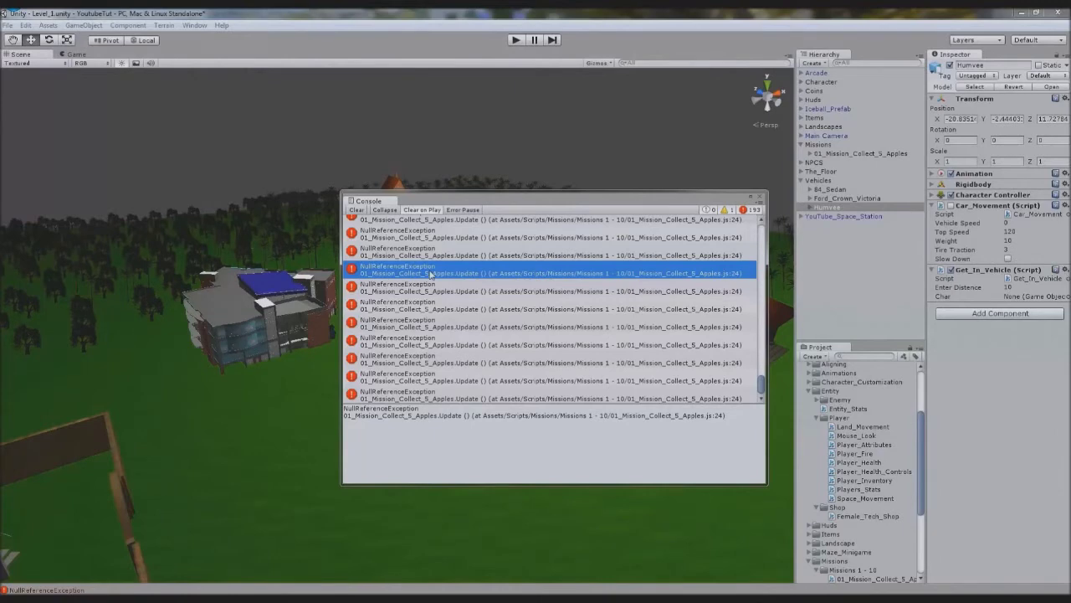
double_click(429, 273)
click(147, 6)
click(95, 7)
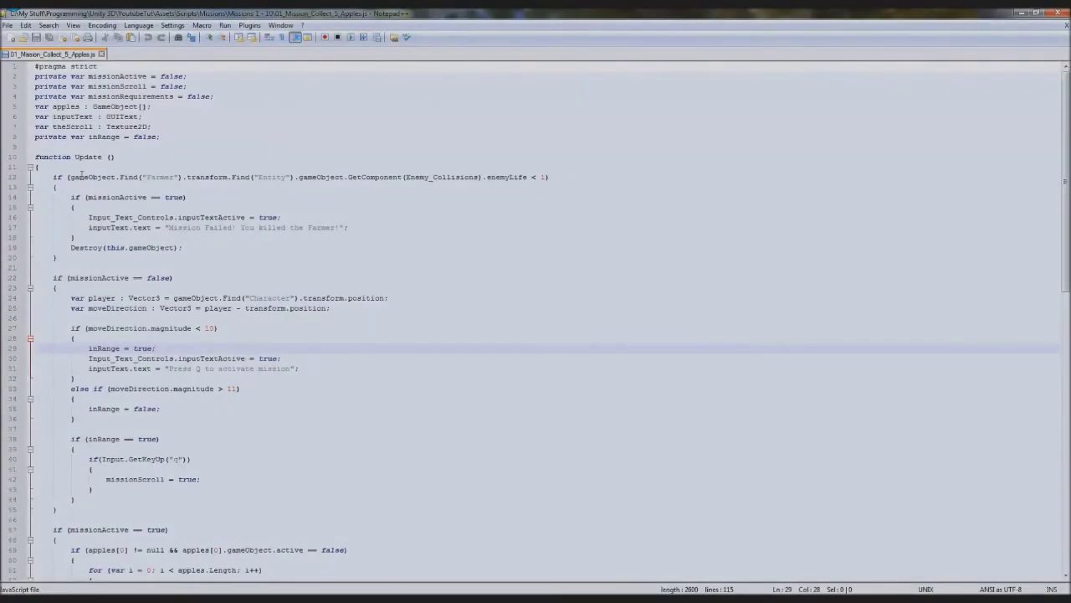
Examine the player position line on line 24 and copy its gameObject.Find("Character") expression
drag(72, 299, 392, 297)
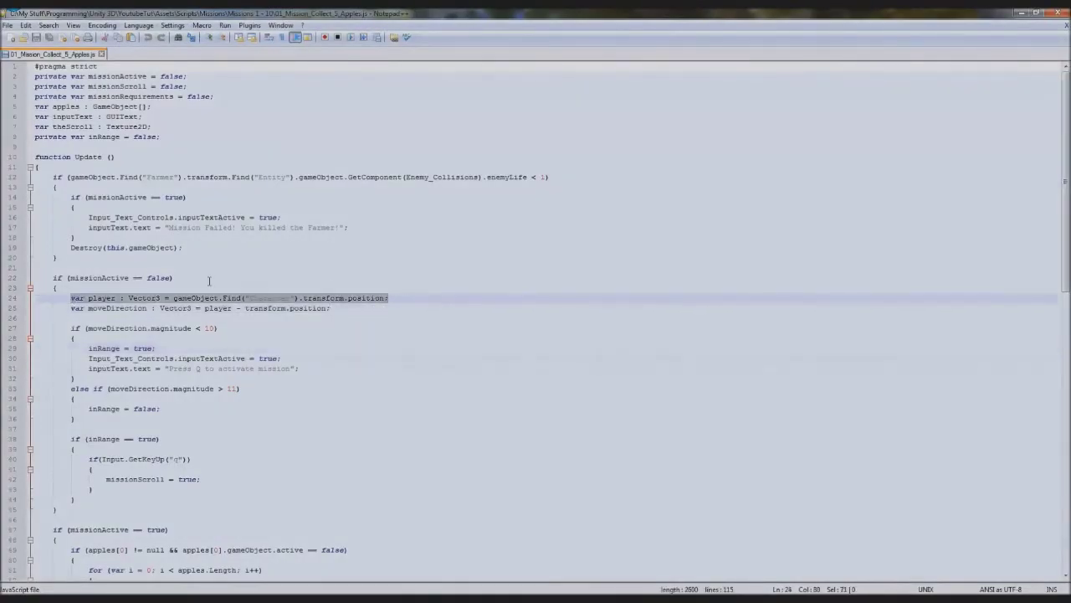
click(177, 298)
drag(174, 298, 299, 298)
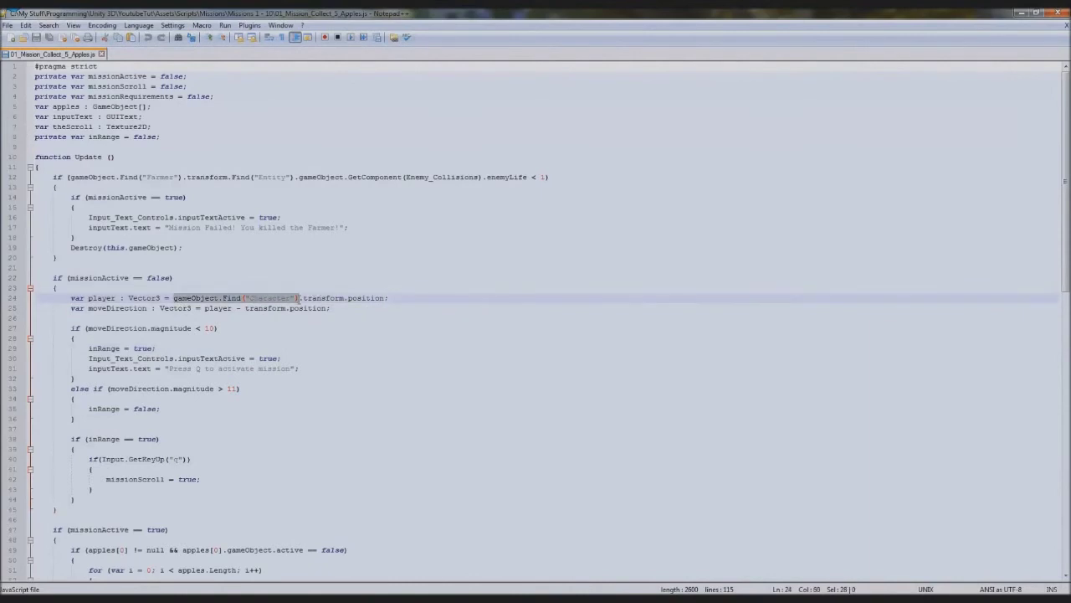
key(ctrl+c)
Play the level in Unity, inspect the Character object nested under the Humvee while riding it, and stop the playback
key(alt+Tab)
click(518, 42)
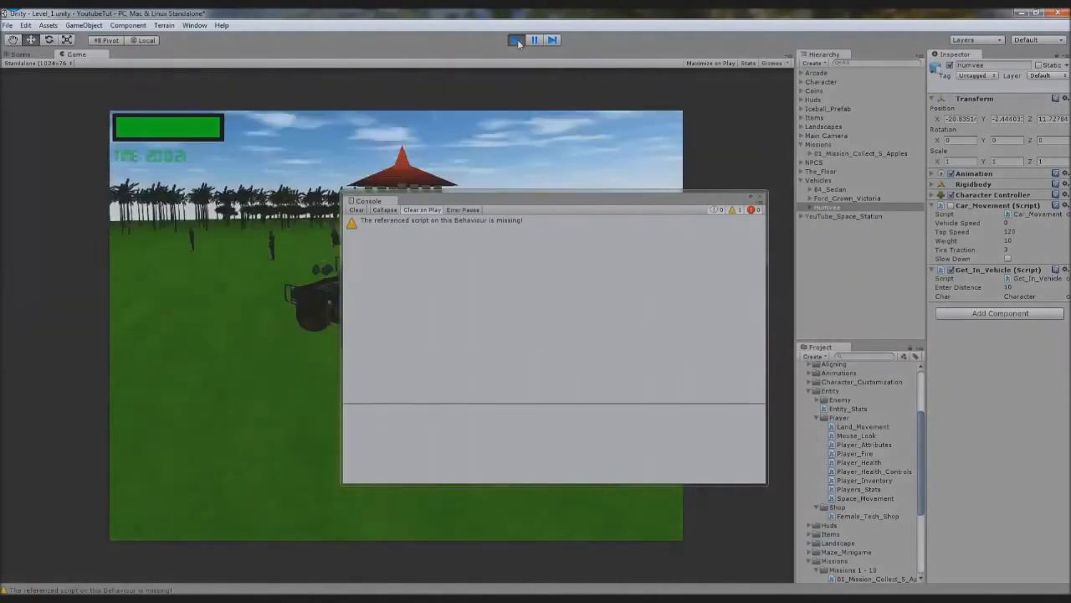
click(810, 198)
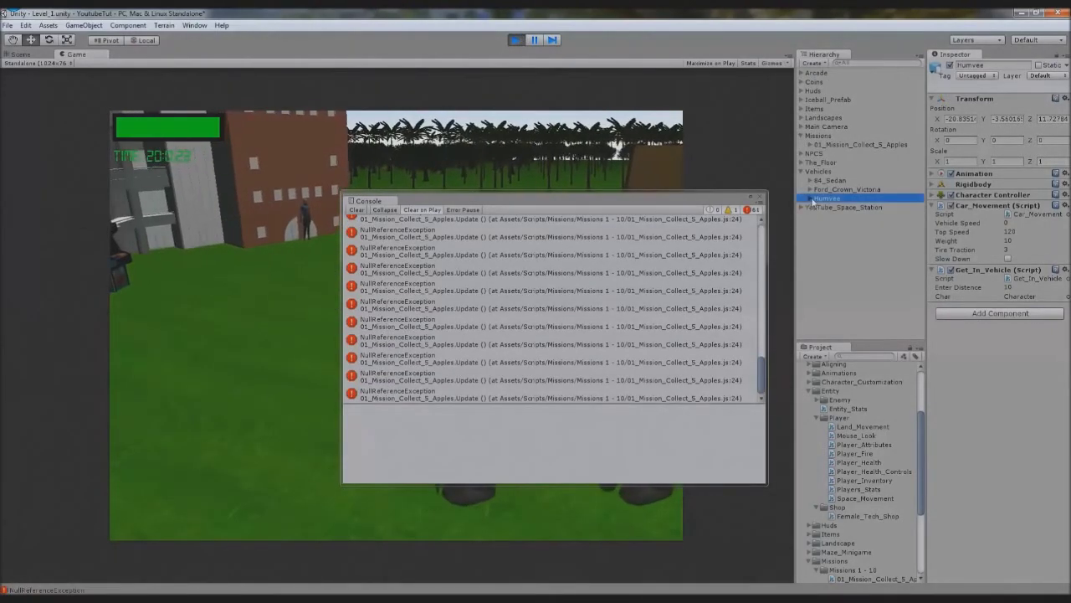
click(836, 219)
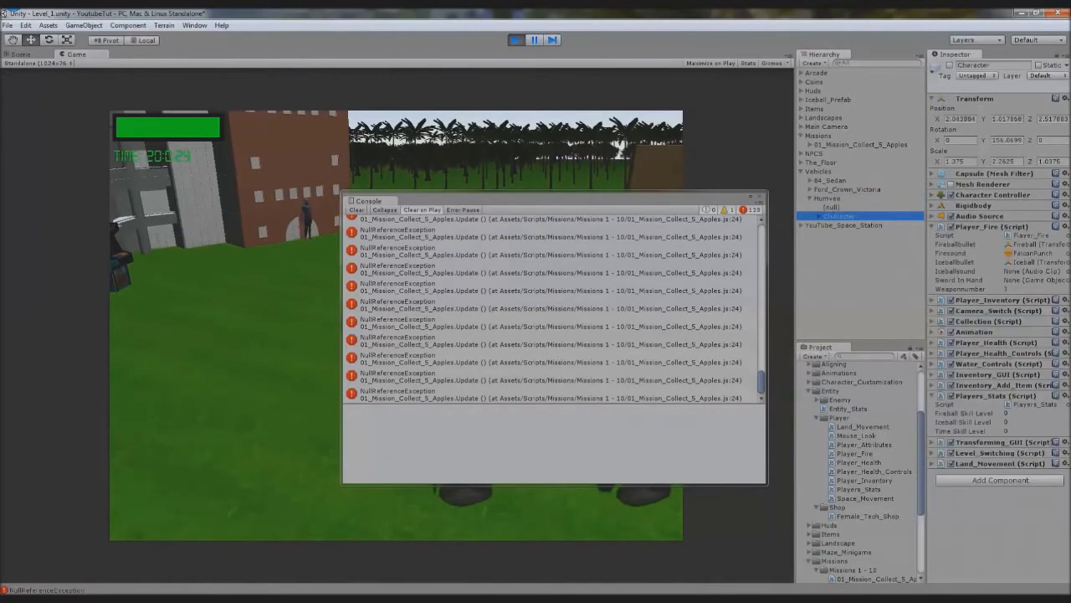
click(513, 44)
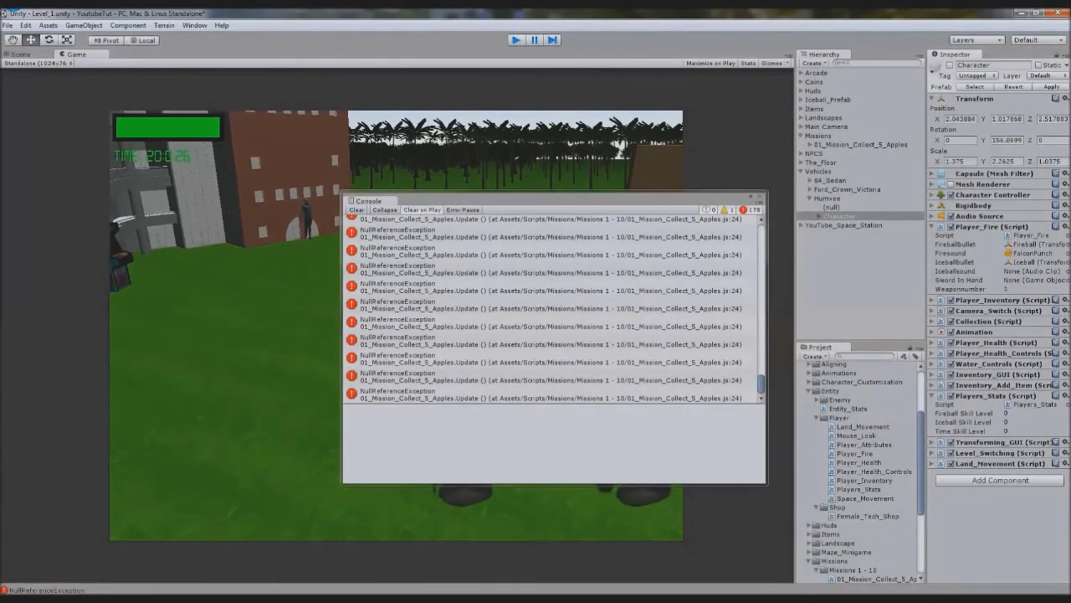
In the mission script, declare "private var character : Transform;" above the inRange variable
key(alt+Tab)
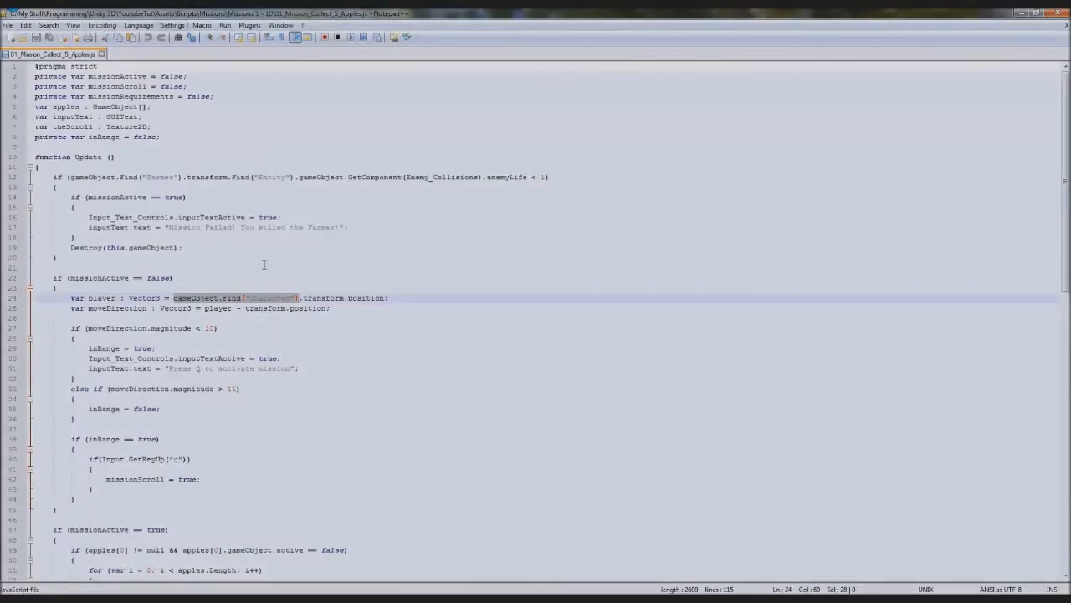
click(206, 284)
click(172, 136)
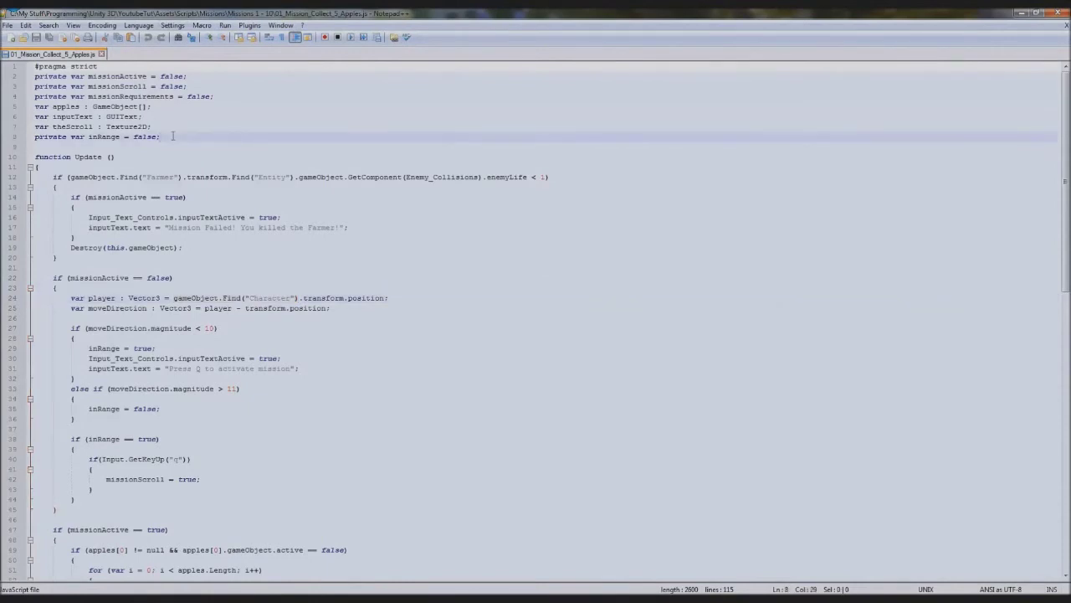
key(Home)
key(Return)
key(Up)
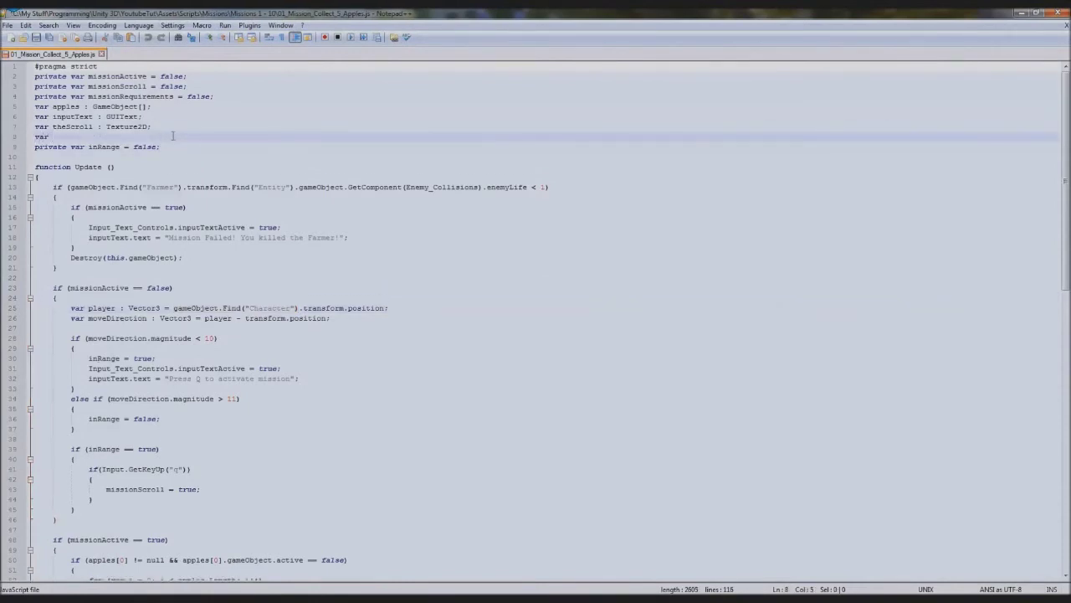
text(private)
key(End)
text(;)
key(Down)
key(Down)
key(Up)
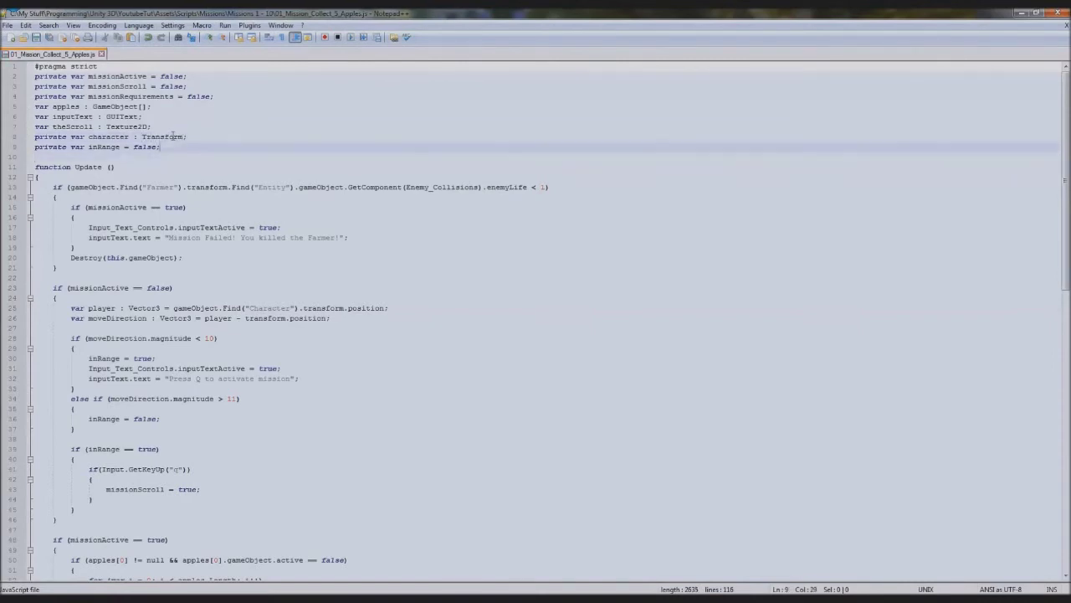
Add an empty Start() function with braces between the variable declarations and the Update function
key(Return)
key(Return)
text(function S)
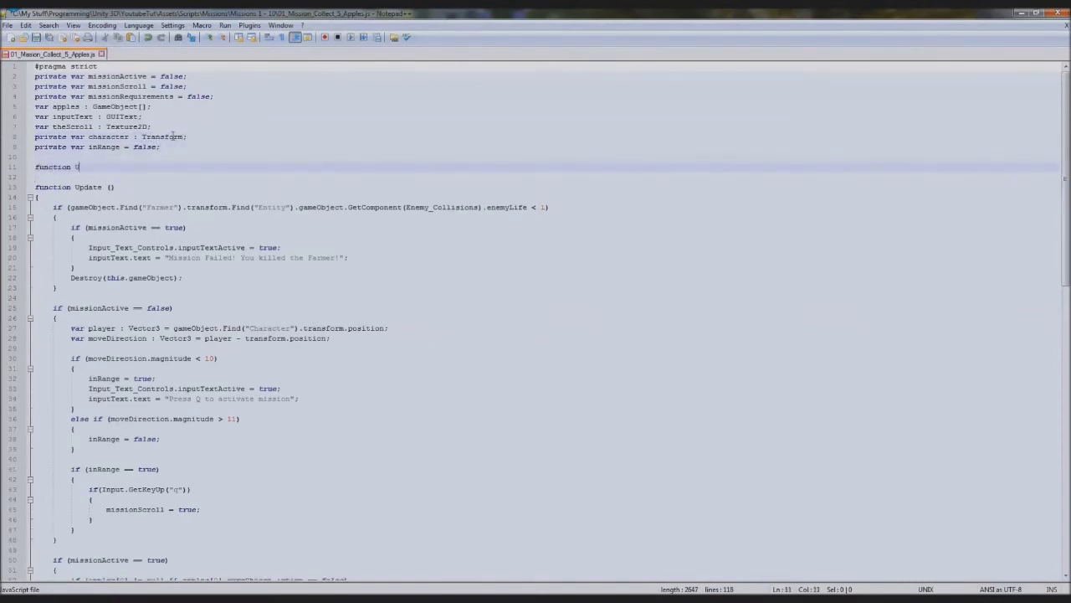
text(())
key(Return)
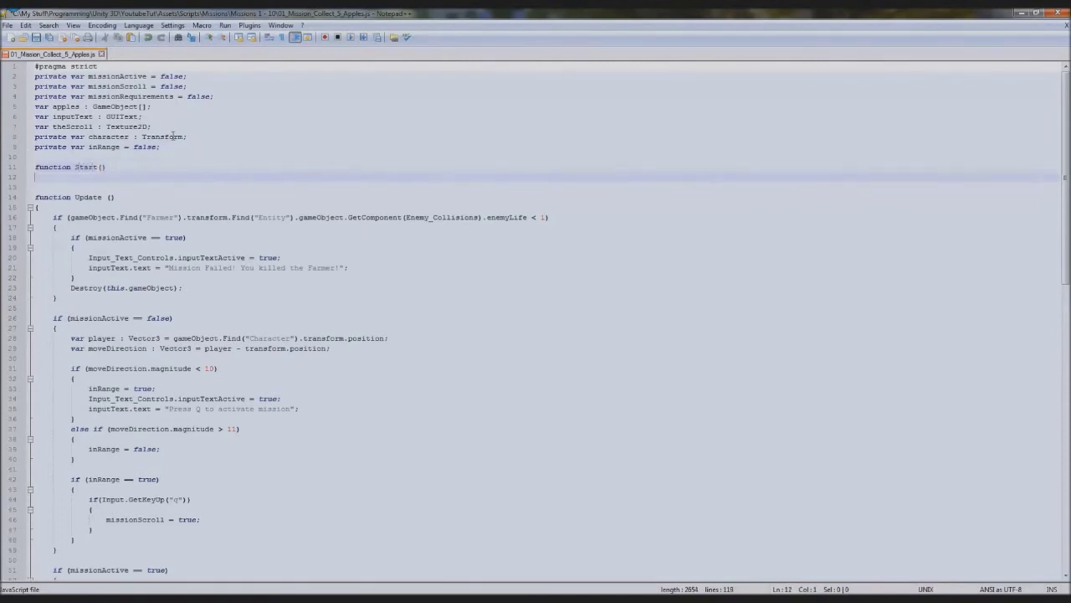
text({)
key(Return)
key(Return)
text(})
key(Up)
key(Tab)
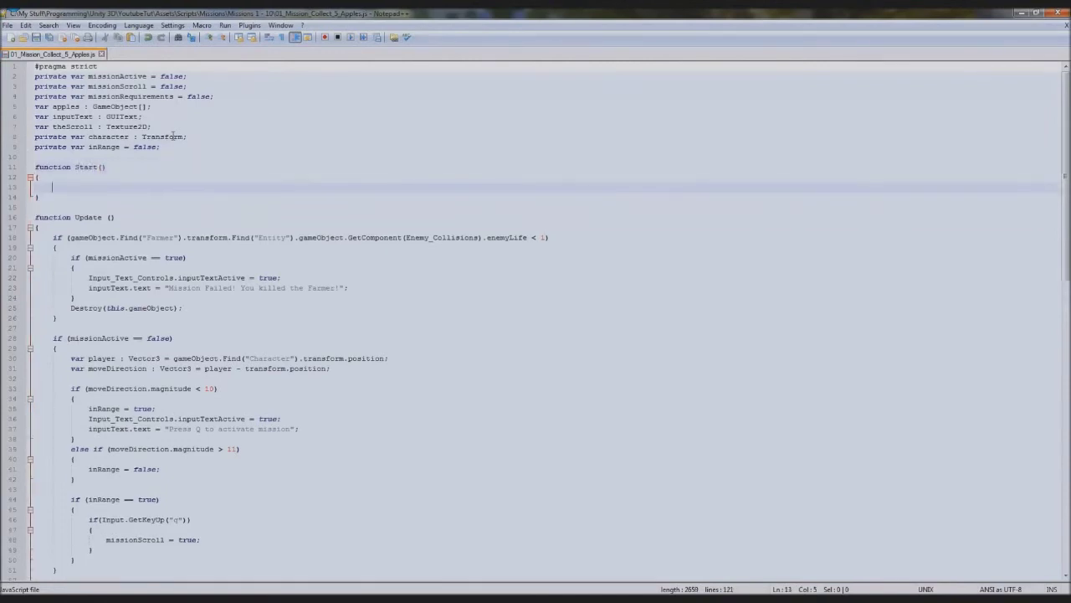
Assign gameObject.Find("Character").transform to character in Start, and use character for the lookup in the player position line
text(character = gameObject.Find("Char)
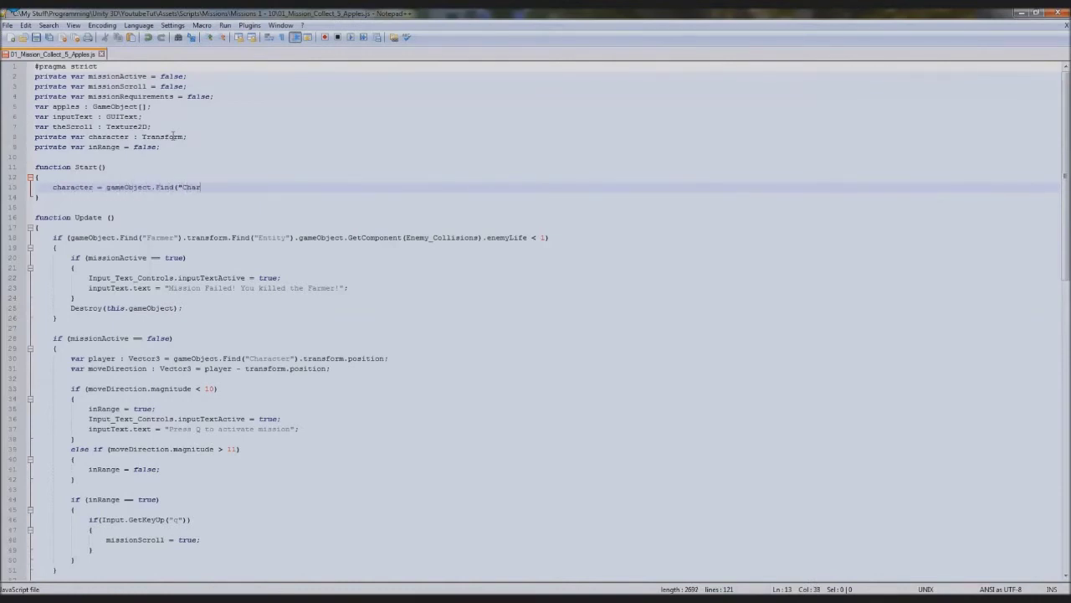
text(acter").transform;)
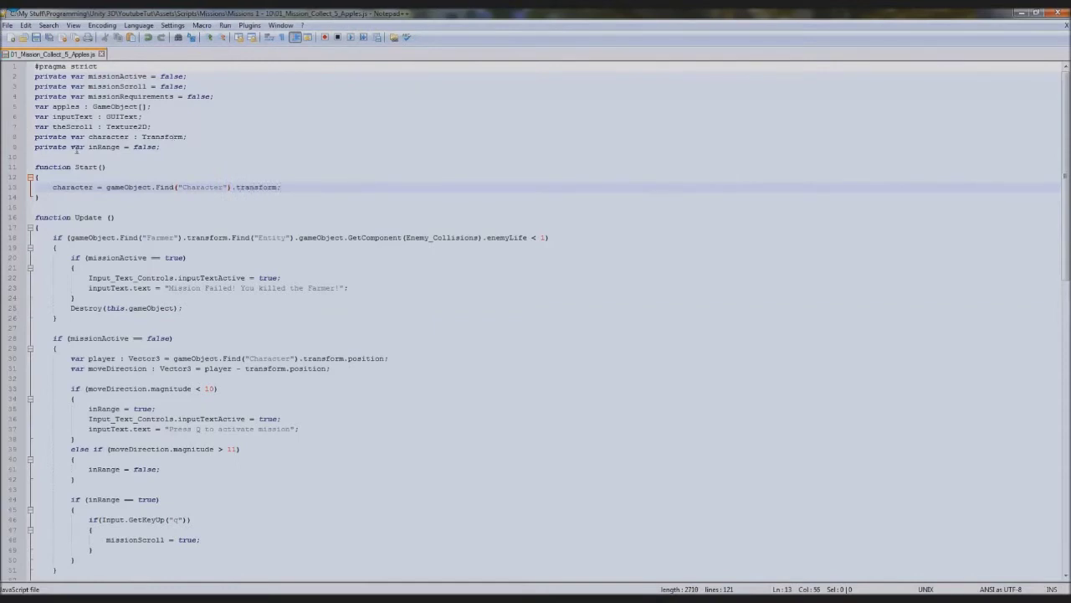
double_click(70, 188)
drag(175, 359, 346, 359)
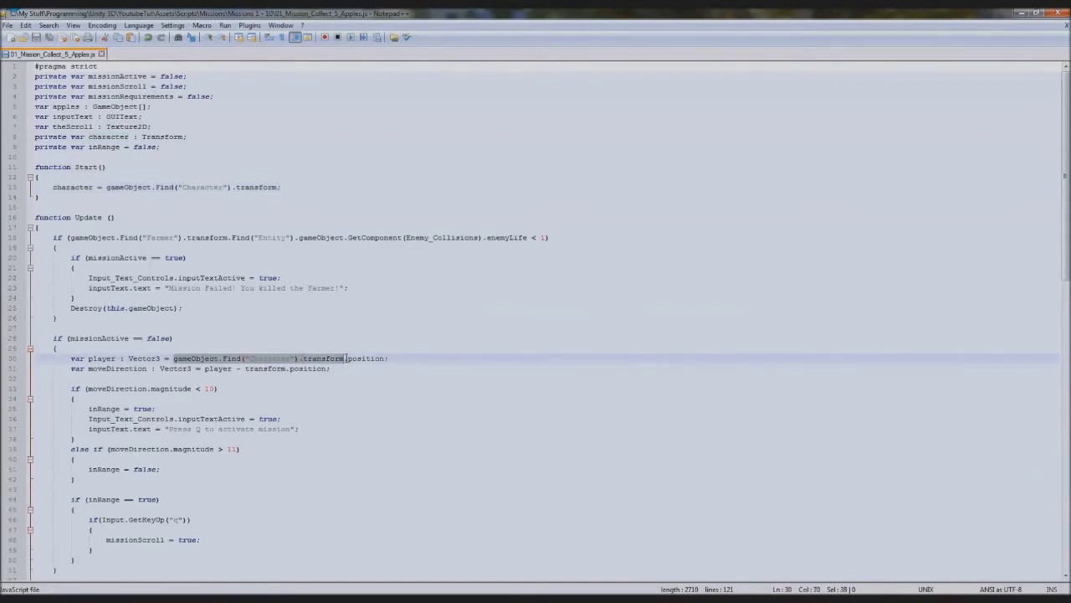
key(ctrl+v)
Play the level in Unity with the edited script, check the console for errors, and close the console
key(alt+Tab)
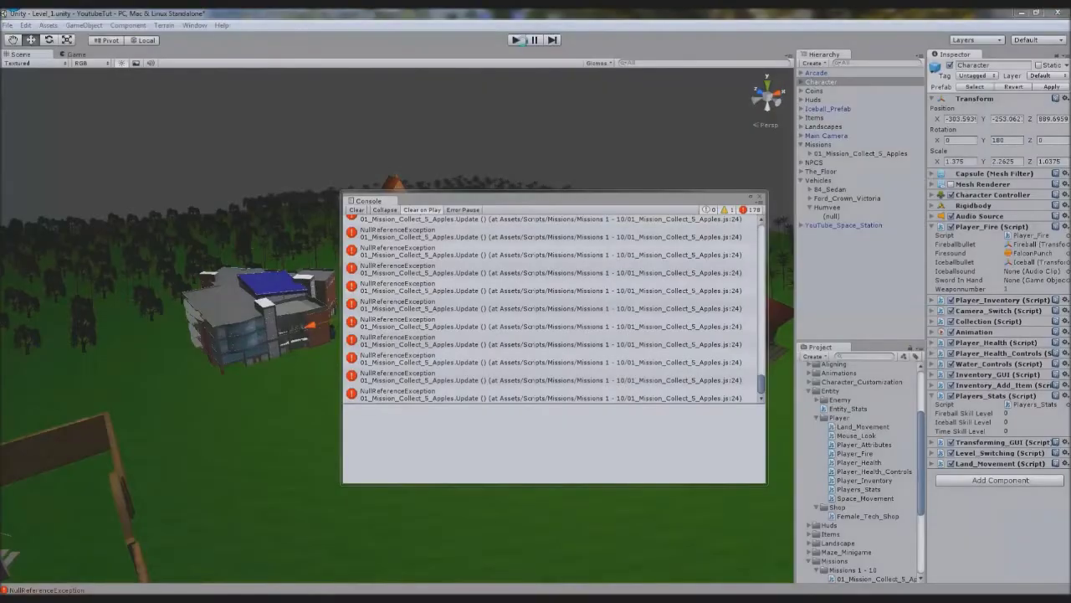
click(517, 39)
drag(656, 204, 696, 132)
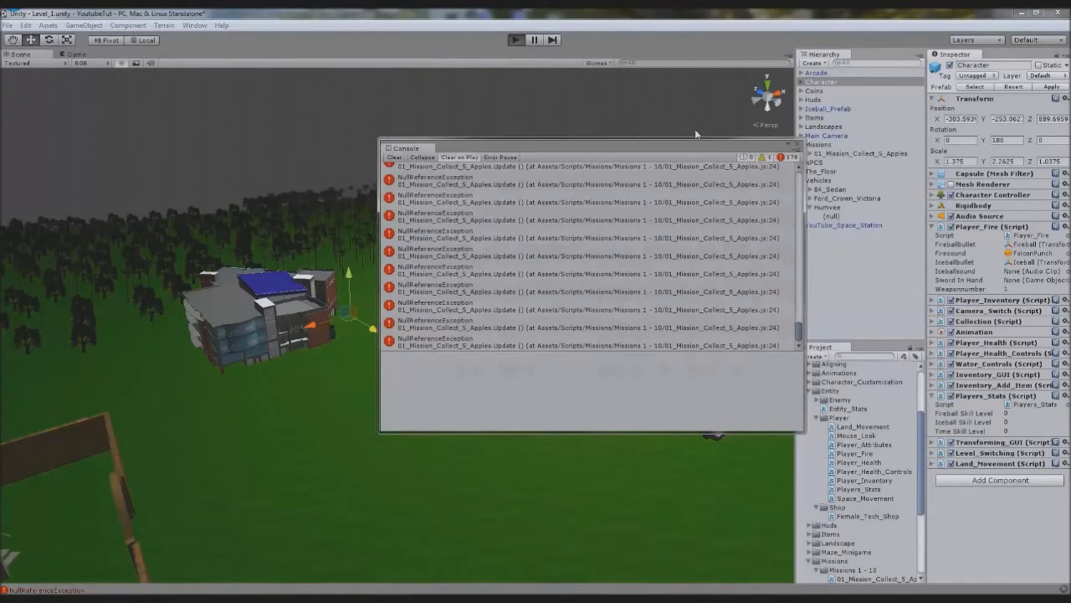
key(ctrl+p)
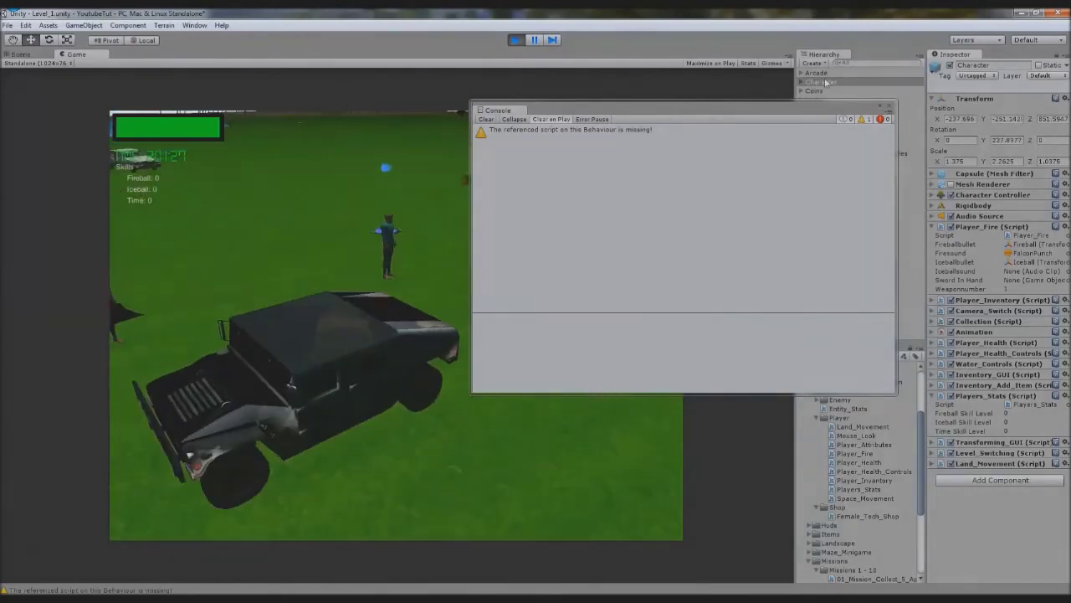
click(890, 106)
Walk to the mission sign on the wall, begin the "Collecting 5 apples" quest, and stop the playback
key(w)
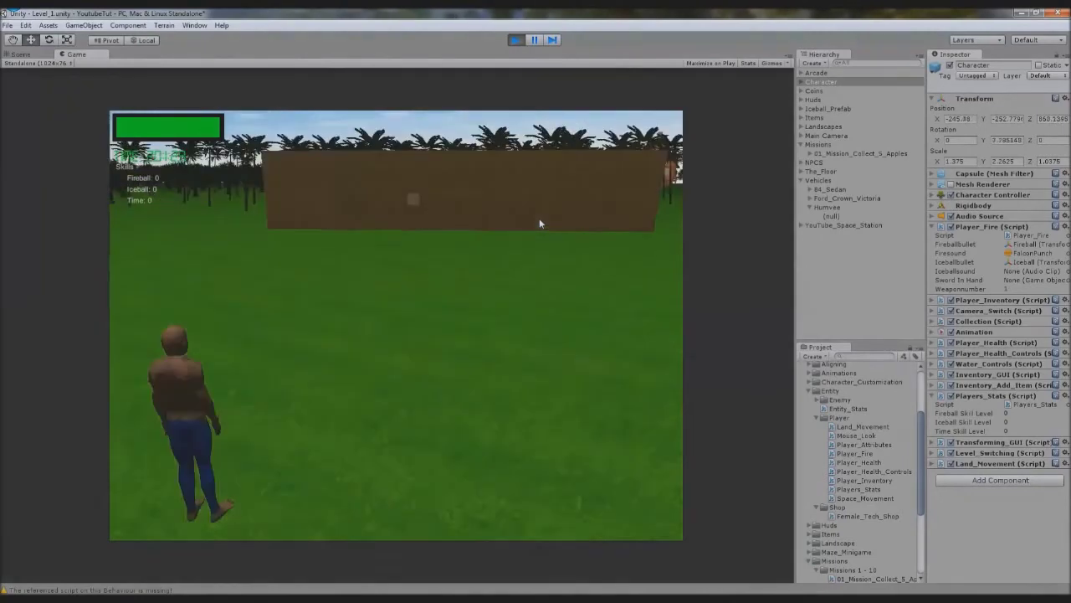
key(w)
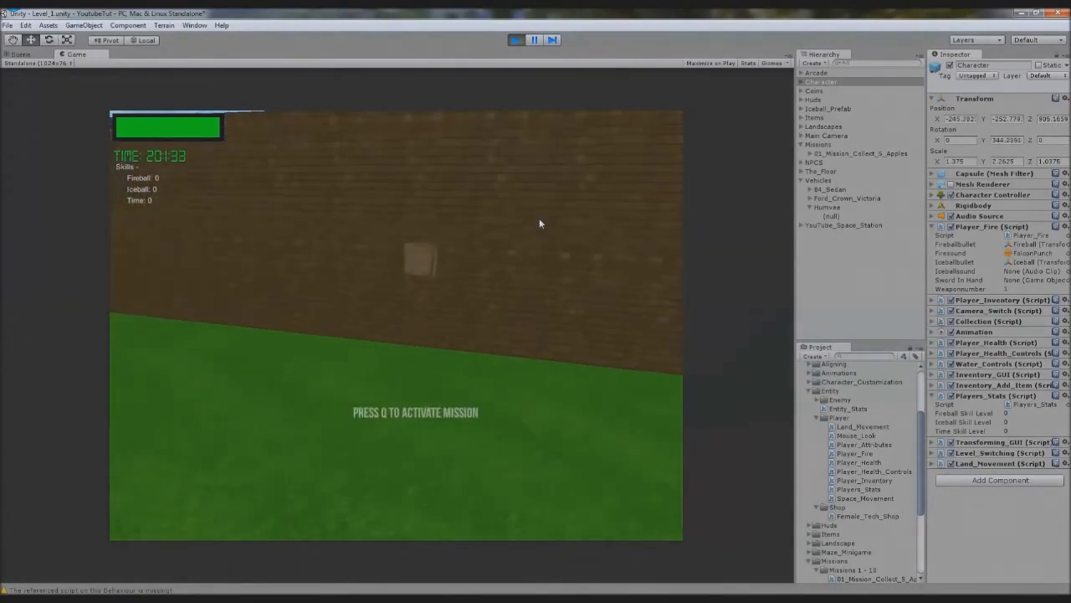
key(q)
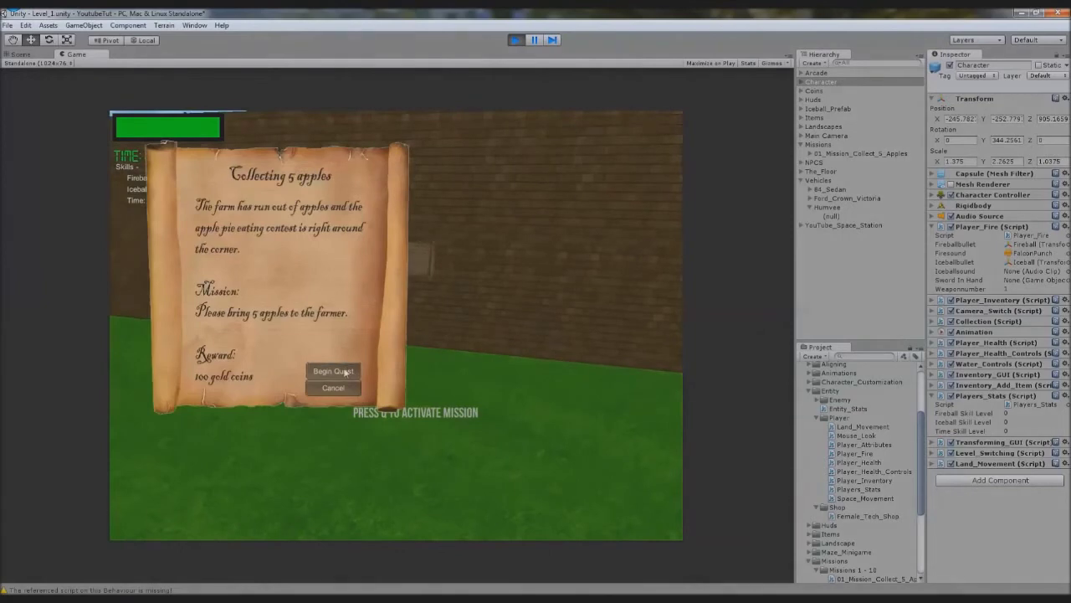
click(333, 371)
key(a)
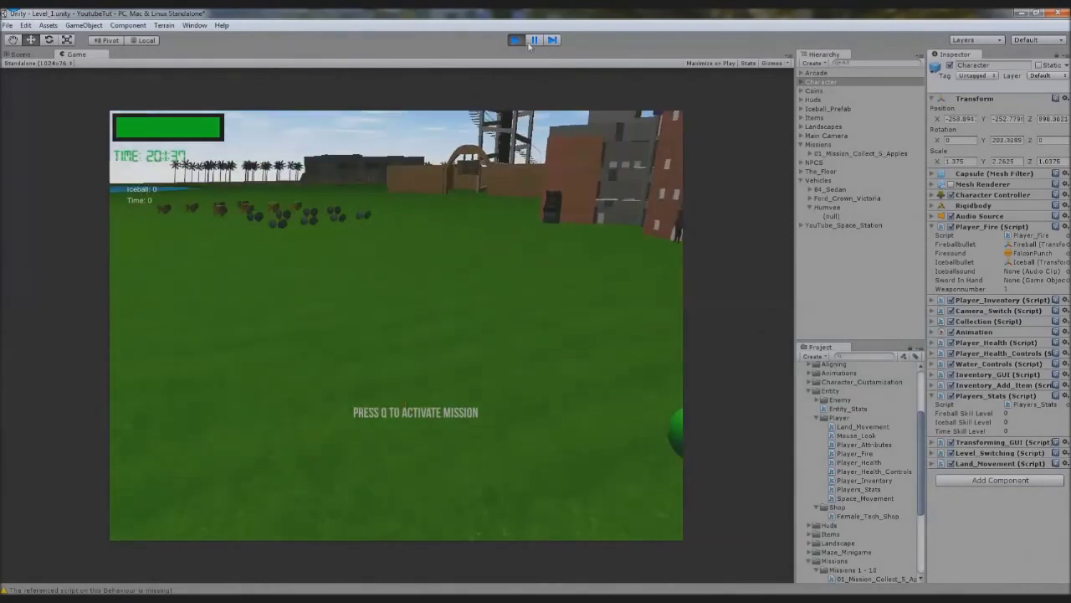
click(518, 42)
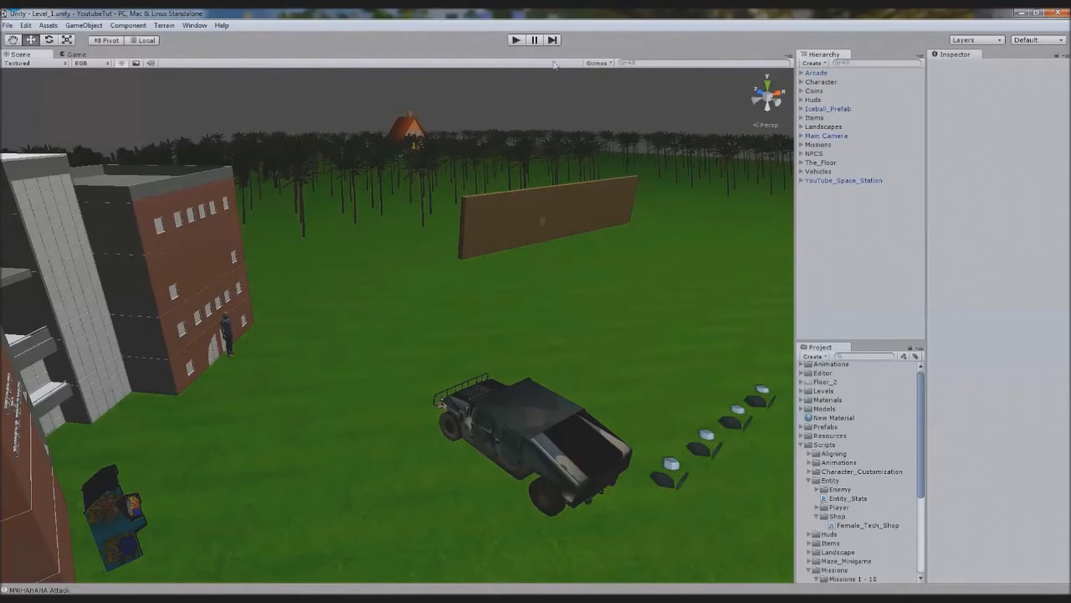
Play the level and walk the character across the field towards the blue iceball weapon pad, firing a fireball on the way
click(515, 41)
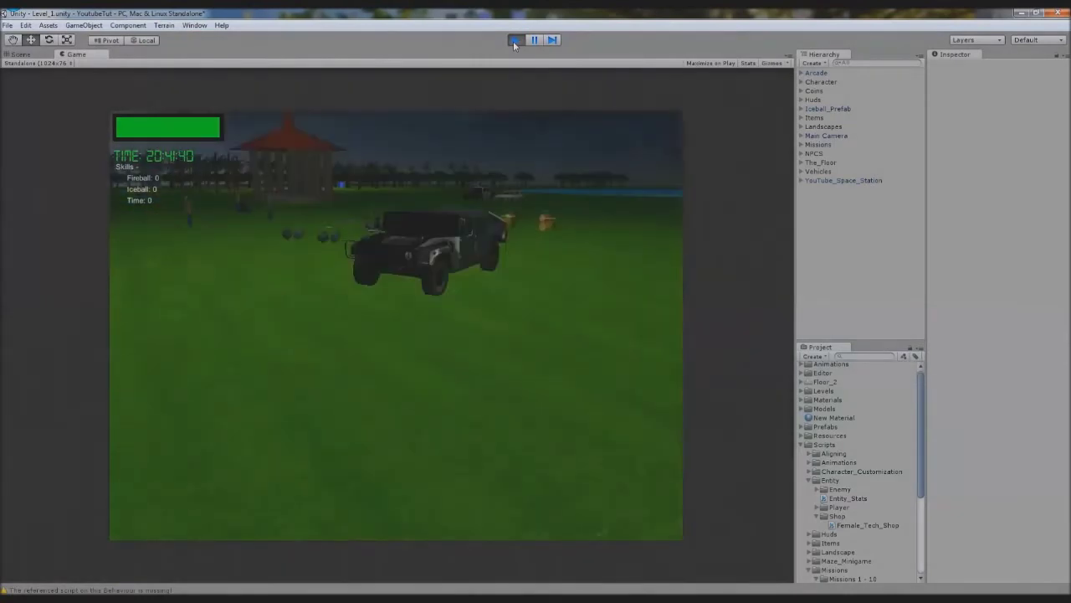
key(w)
key(a)
key(space)
key(d)
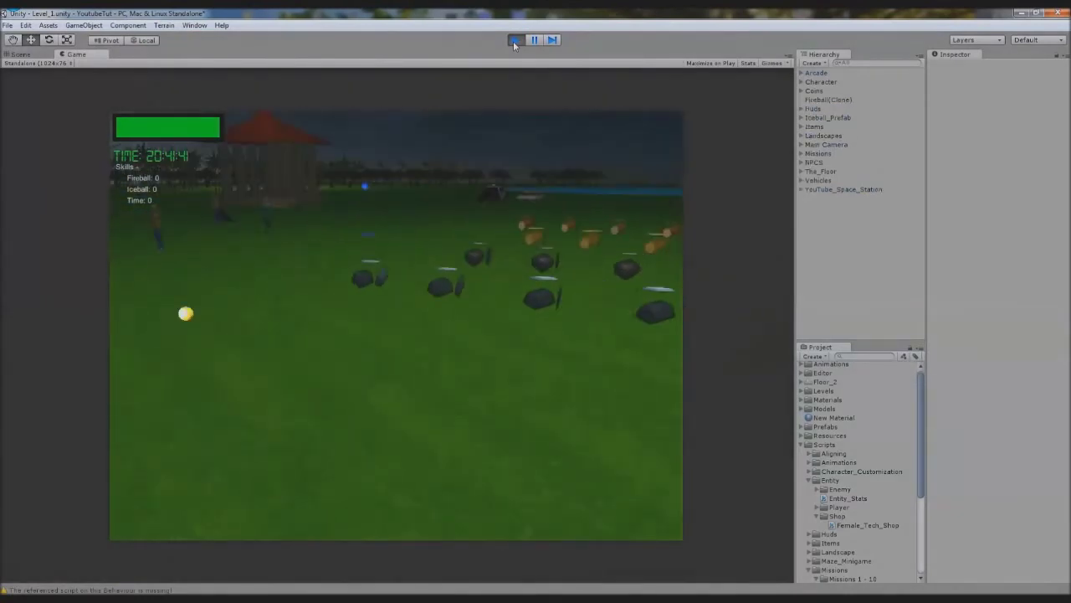
key(w)
key(d)
key(a)
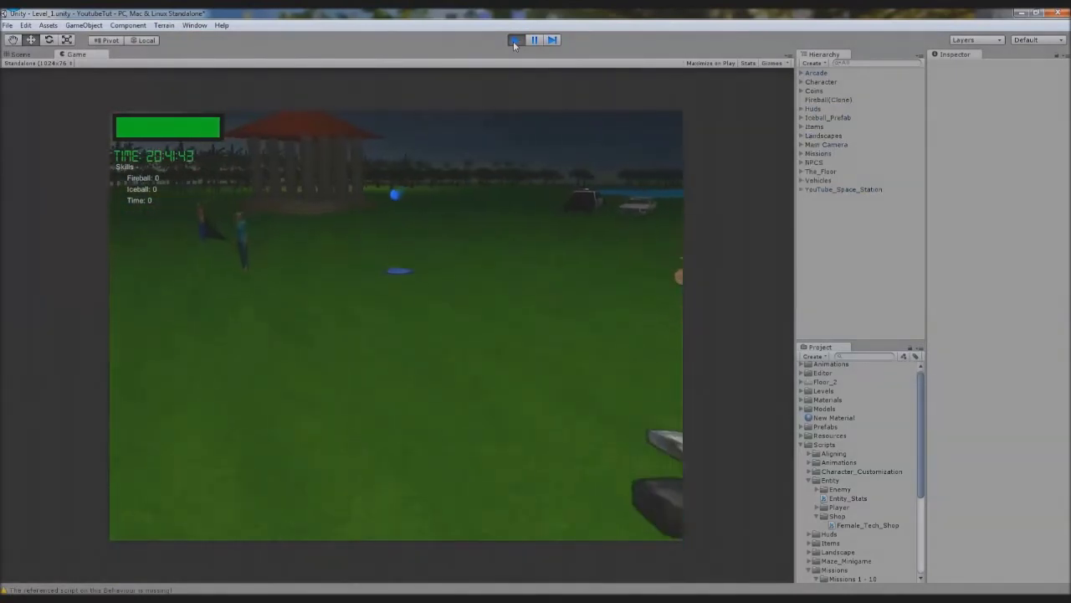
key(w)
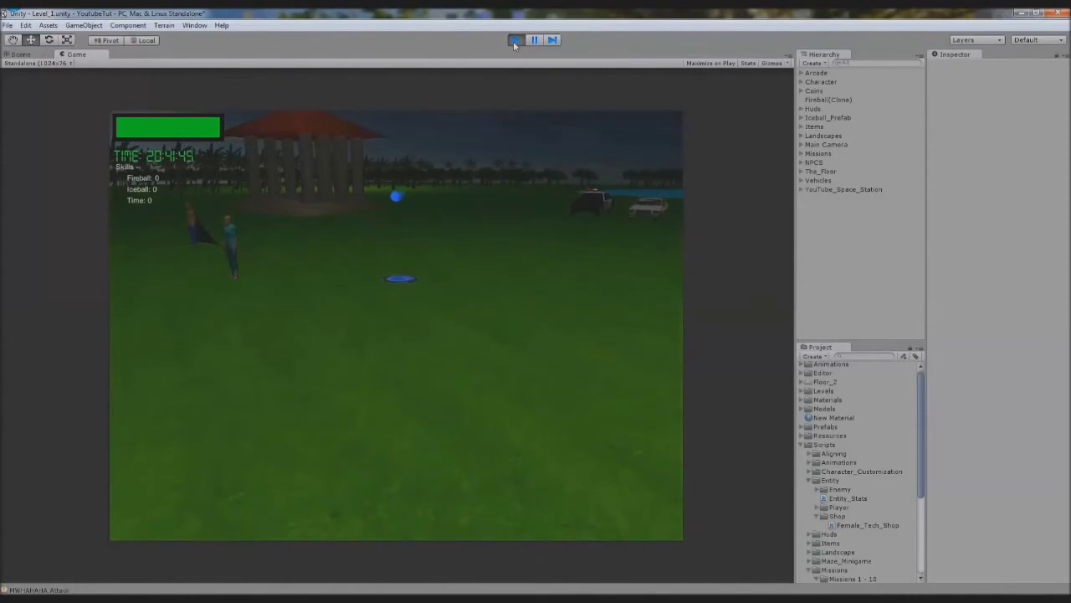
Move the character close to the iceball pad and jump in front of it to inspect the floating iceball
key(w)
key(d)
key(a)
key(d)
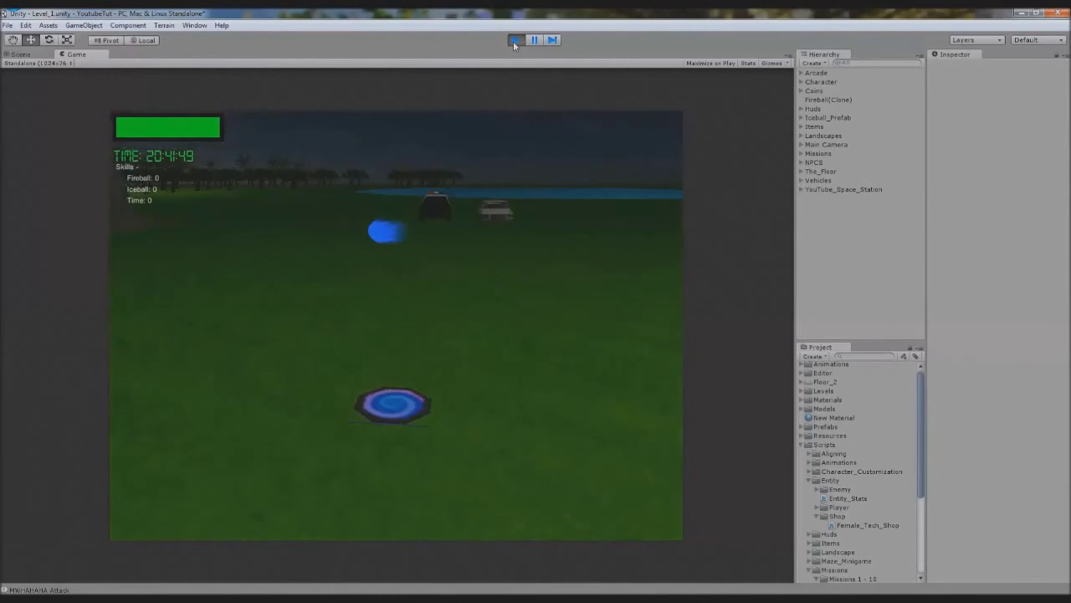
key(a)
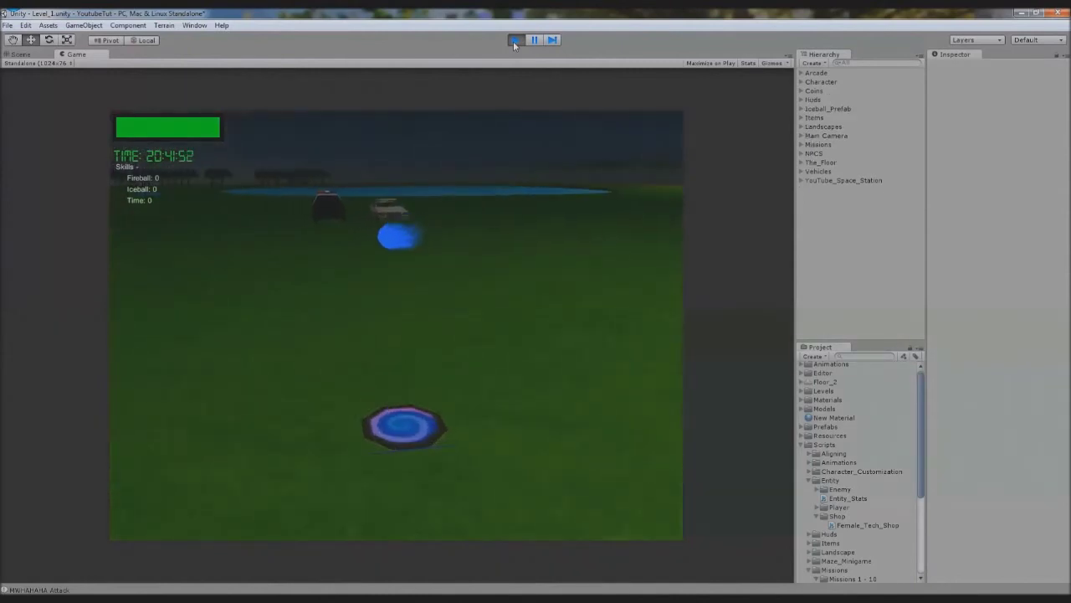
key(space)
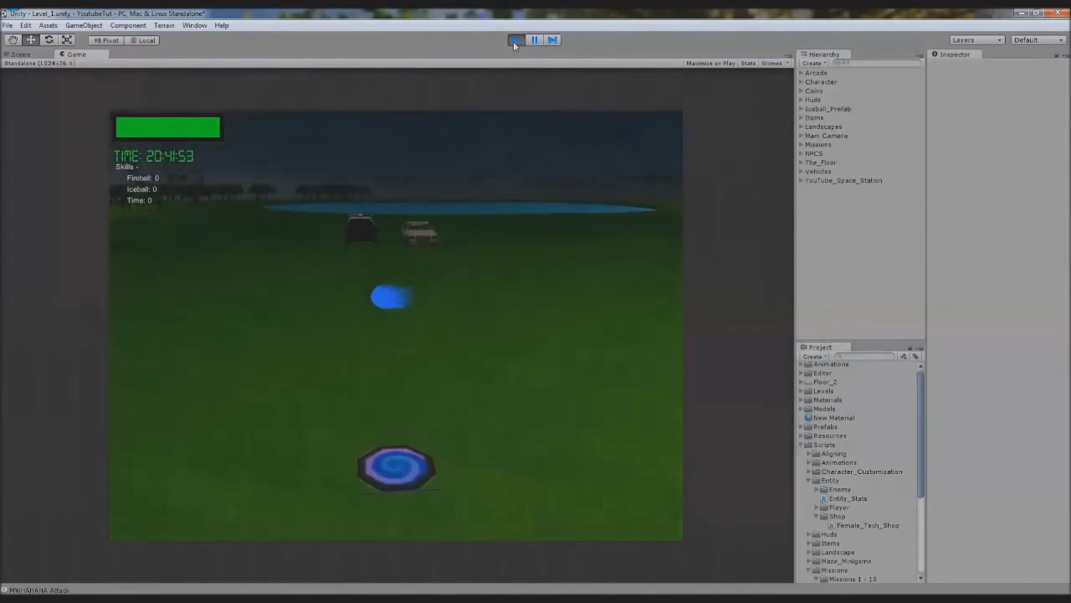
key(w)
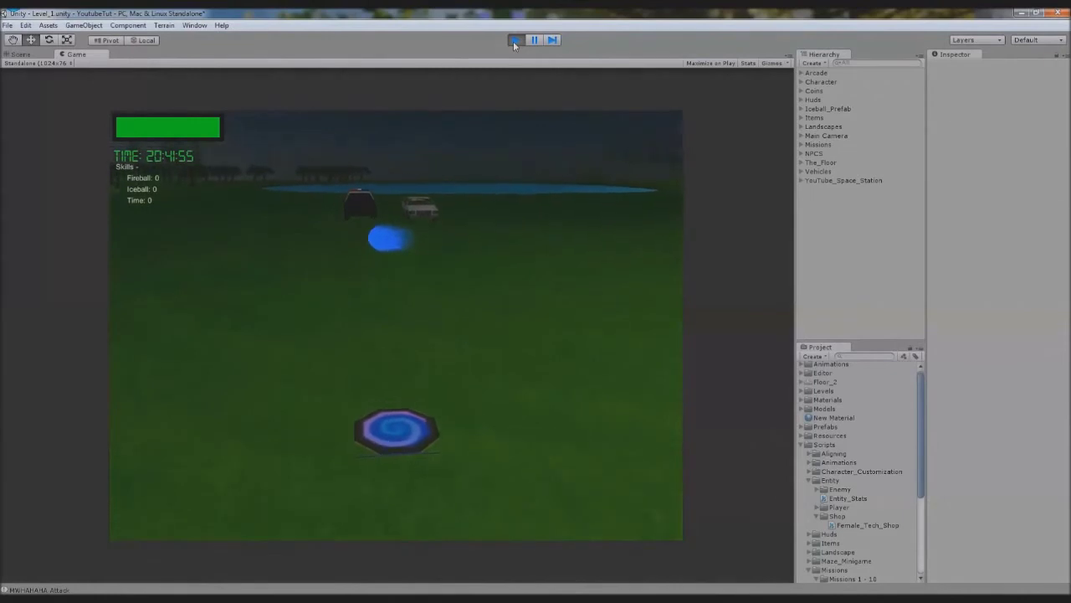
key(space)
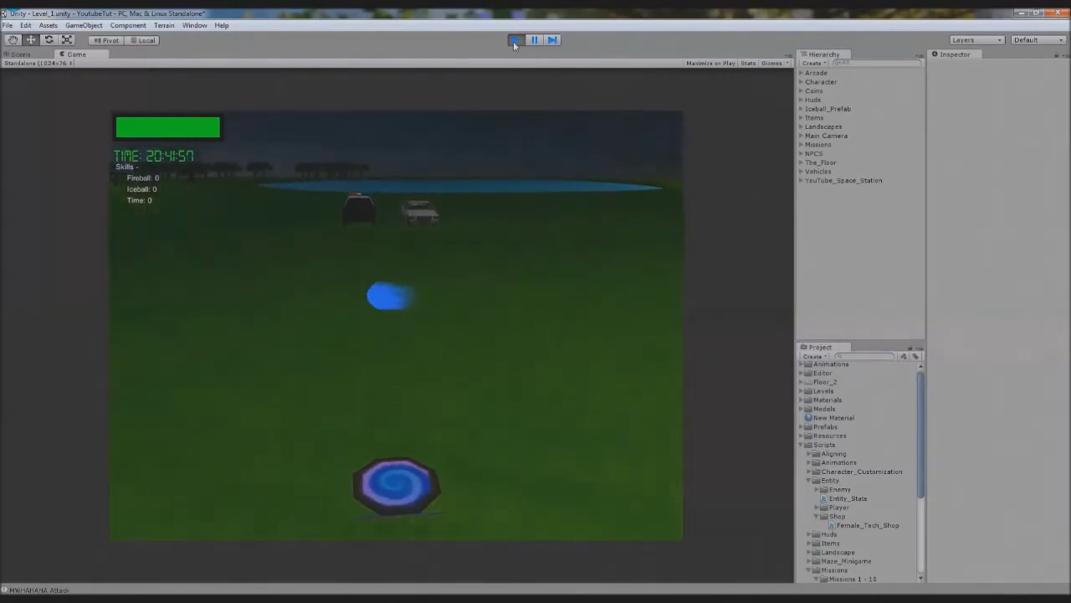
key(w)
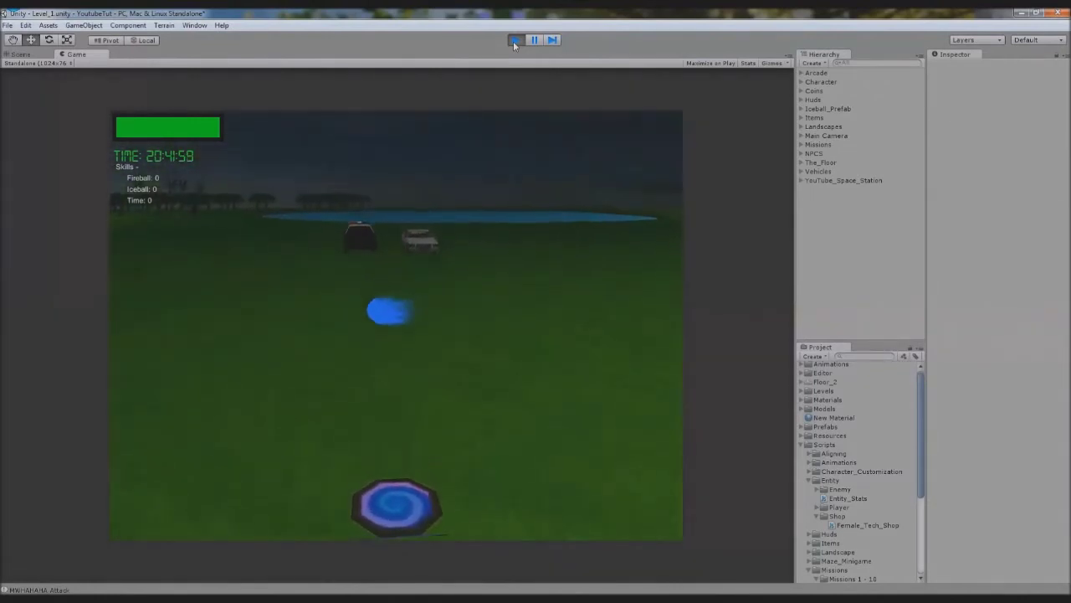
key(a)
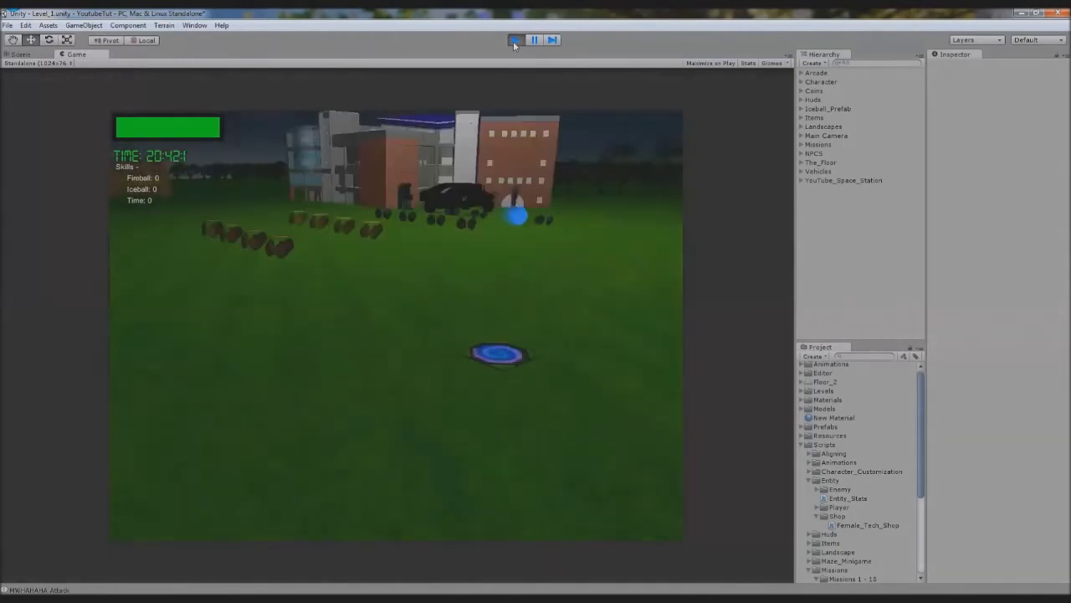
Circle the iceball pad to pick up the floating iceball, and turn away across the field
key(d)
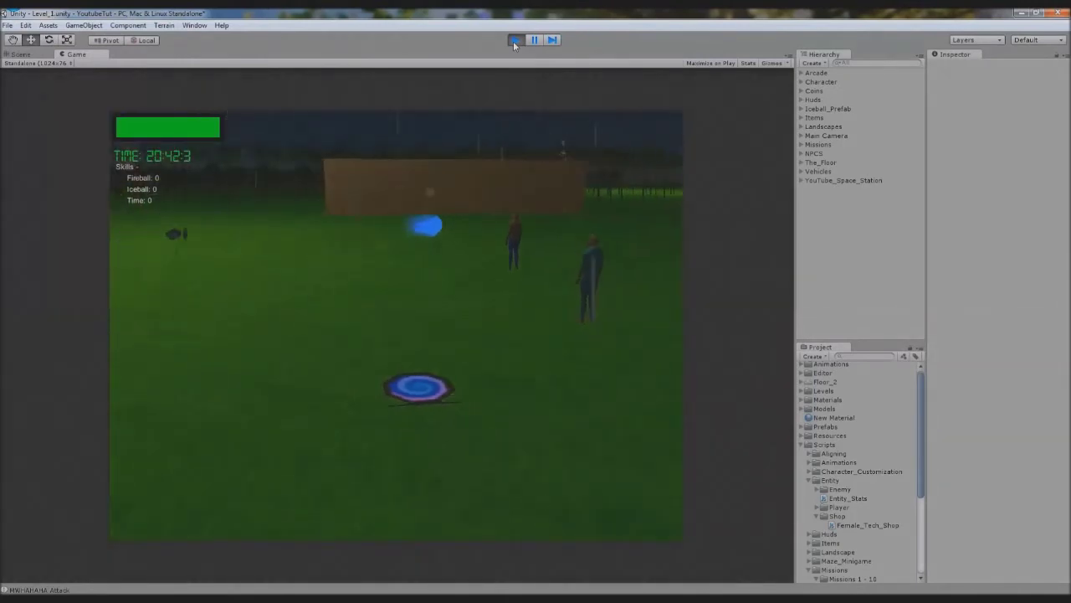
key(d)
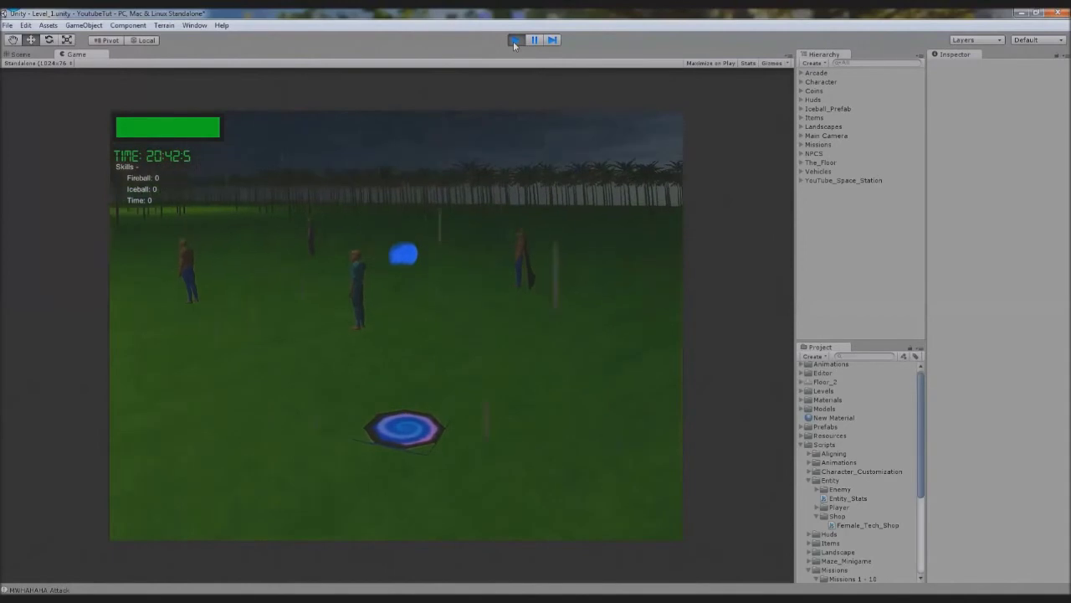
key(a)
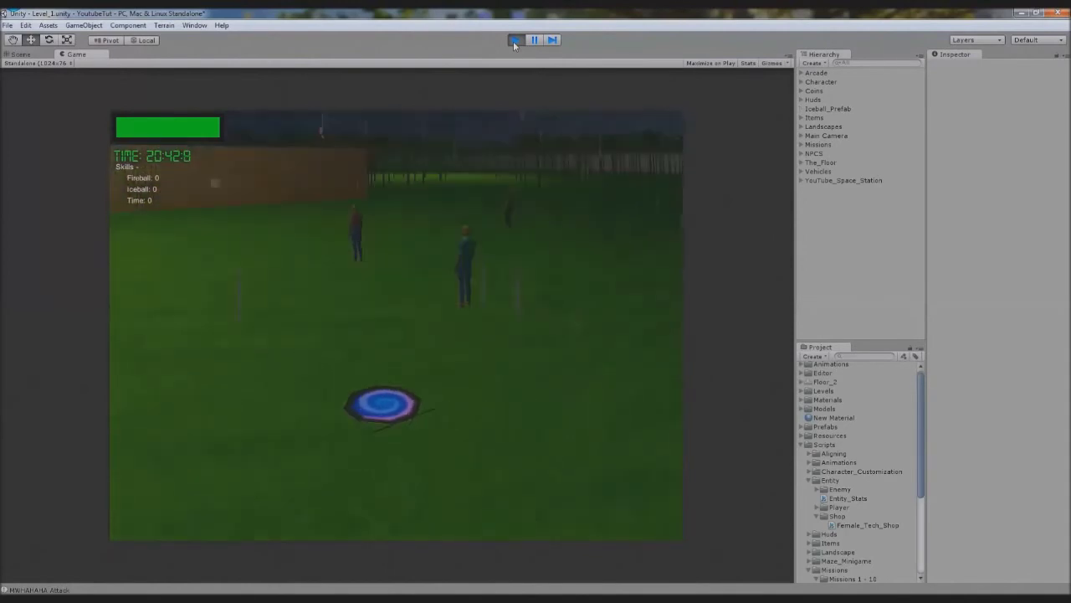
key(a)
key(d)
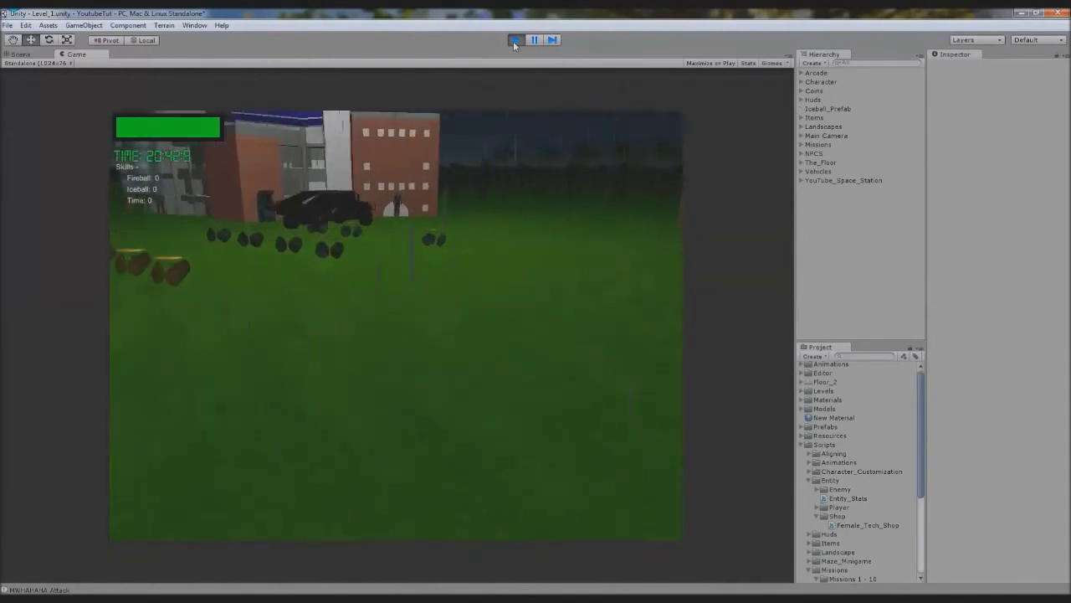
key(d)
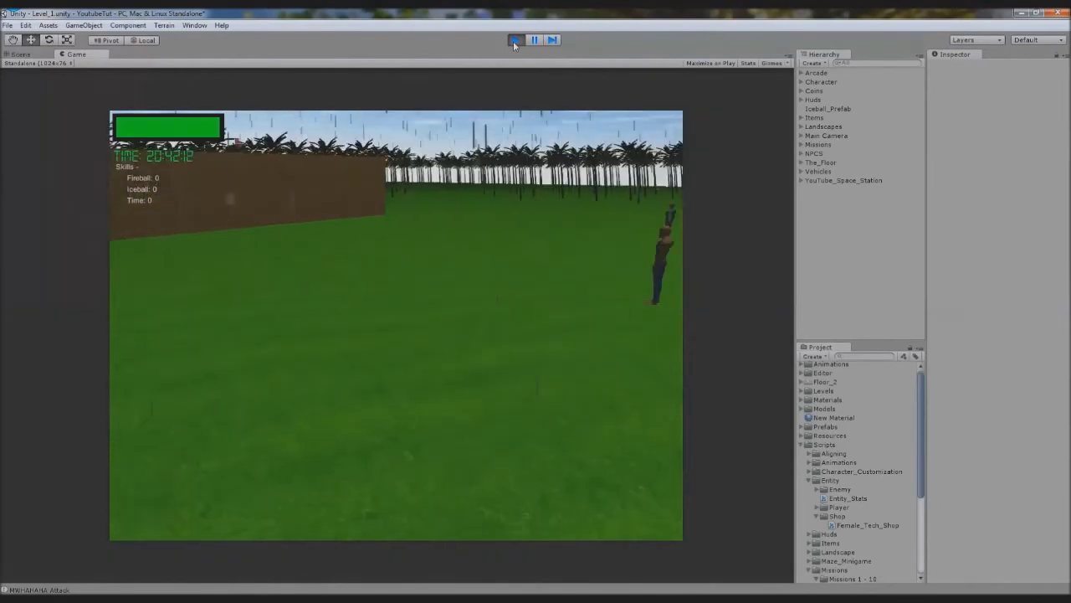
Switch to the iceball skill, shoot iceballs around the rocks while turning, and stop the playback
key(d)
key(2)
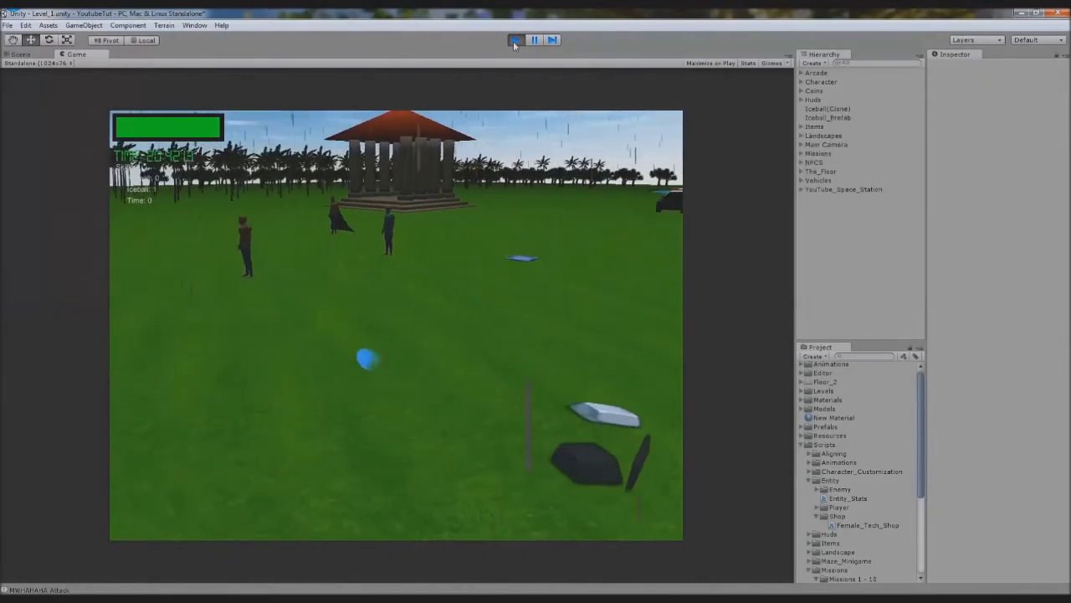
key(d)
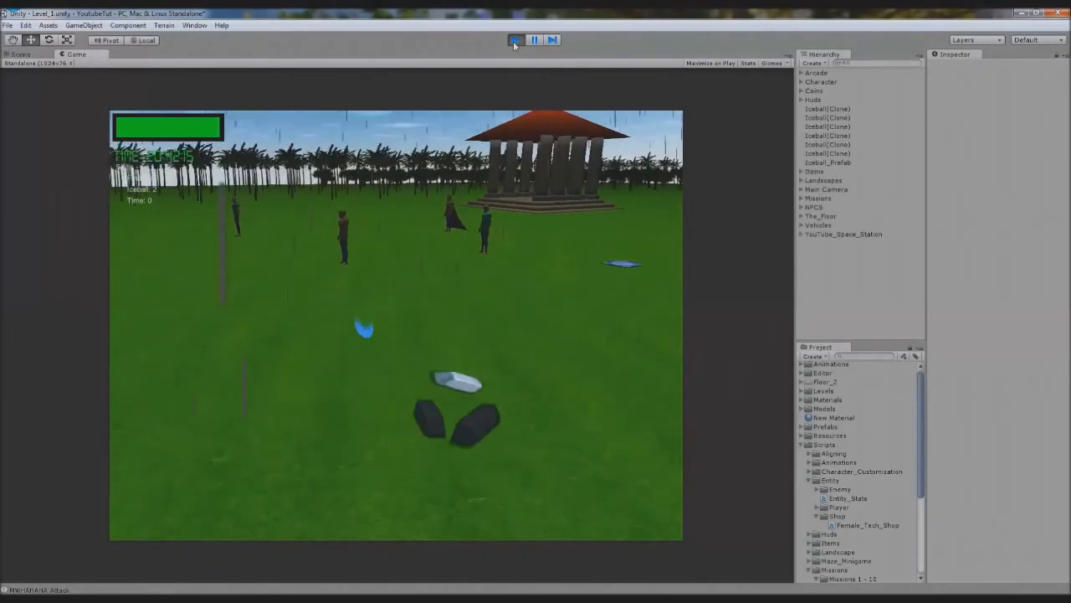
key(a)
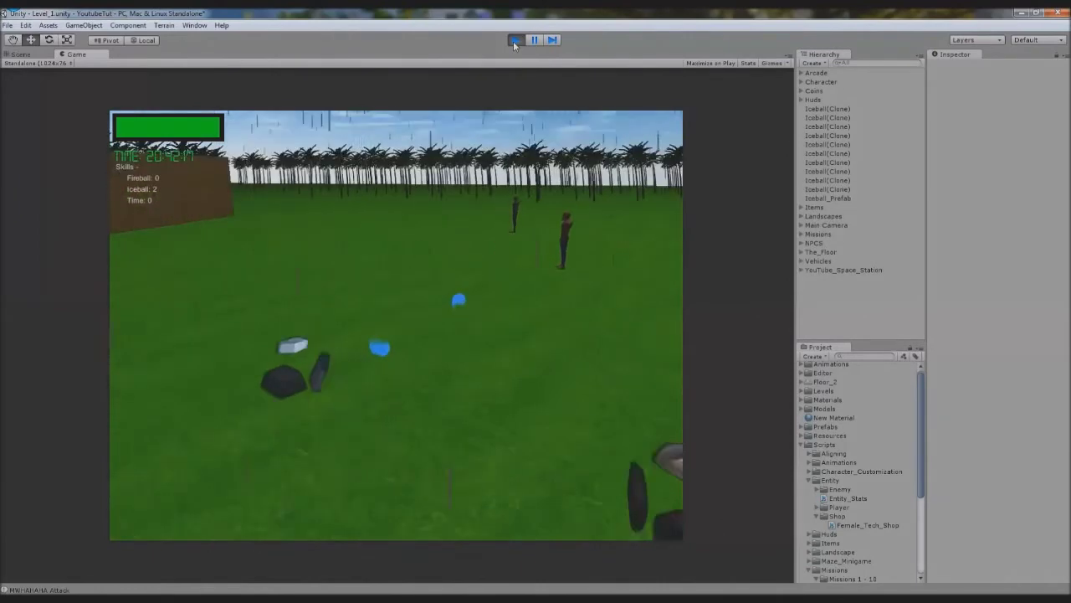
key(s)
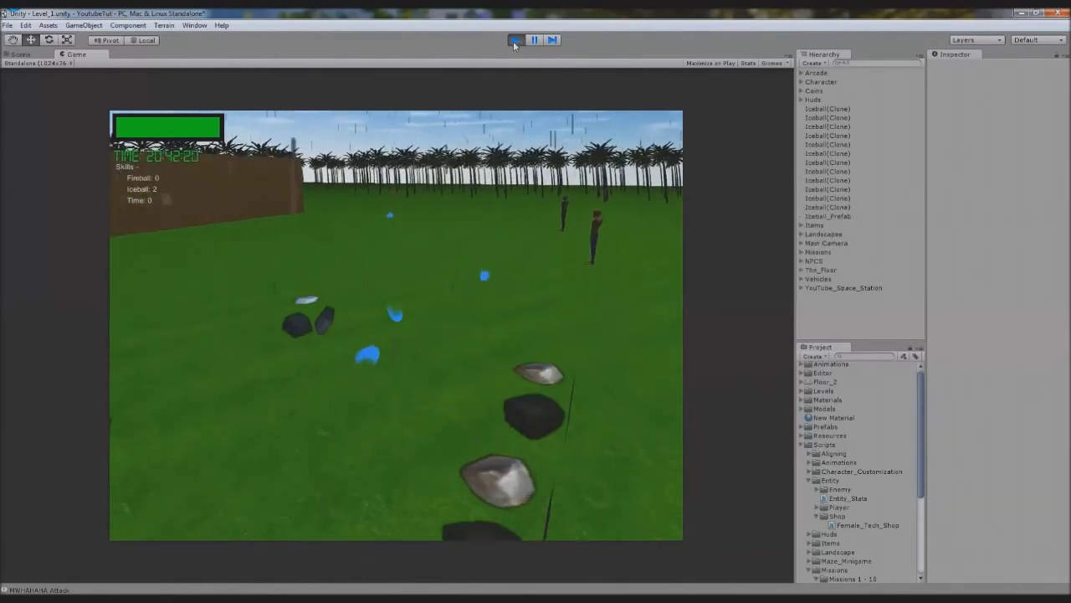
key(d)
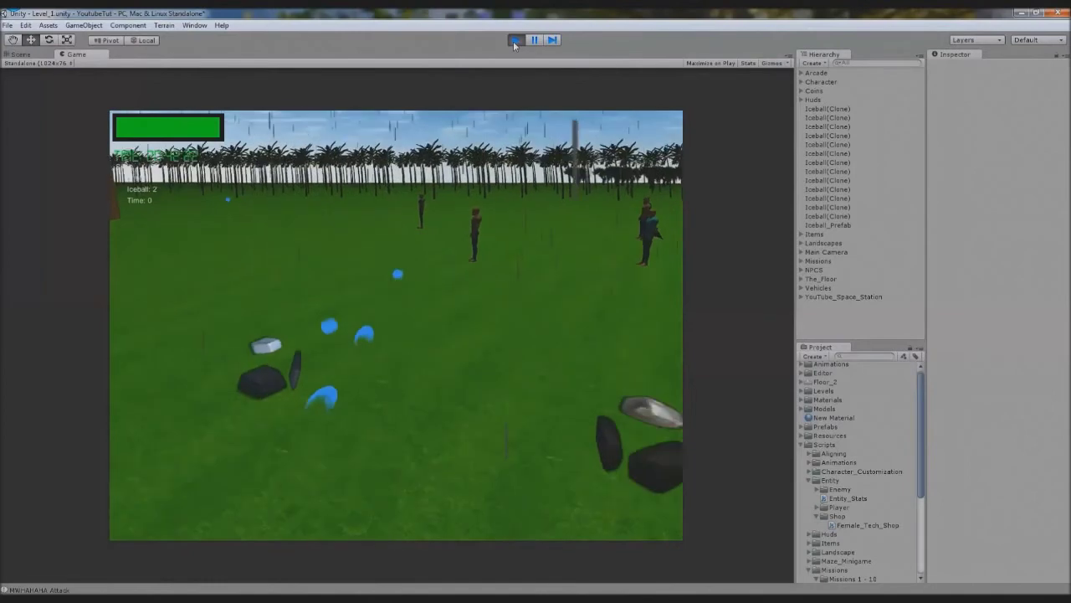
key(a)
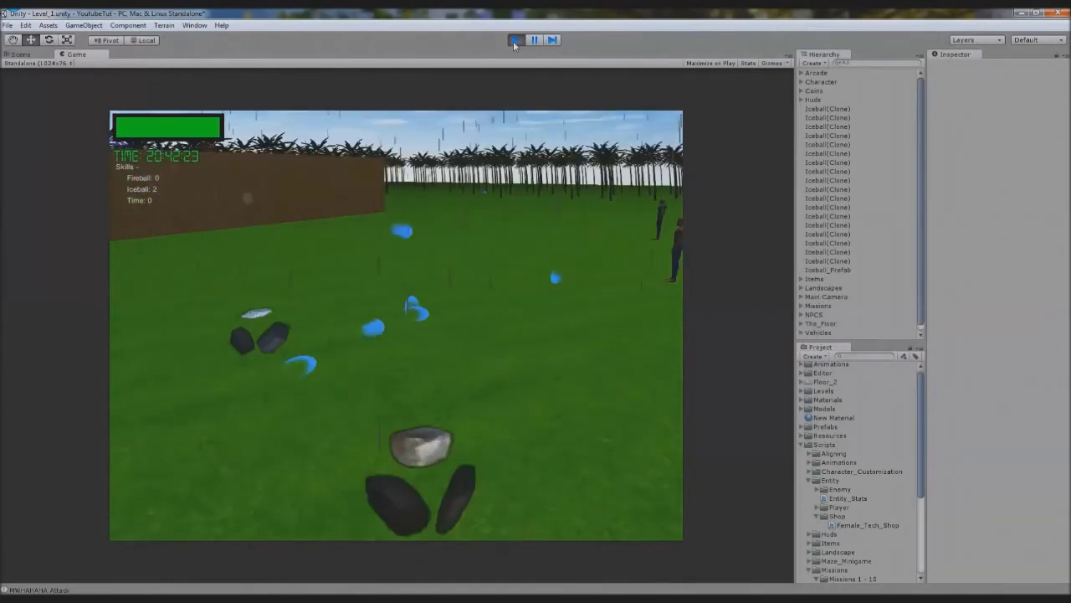
click(515, 40)
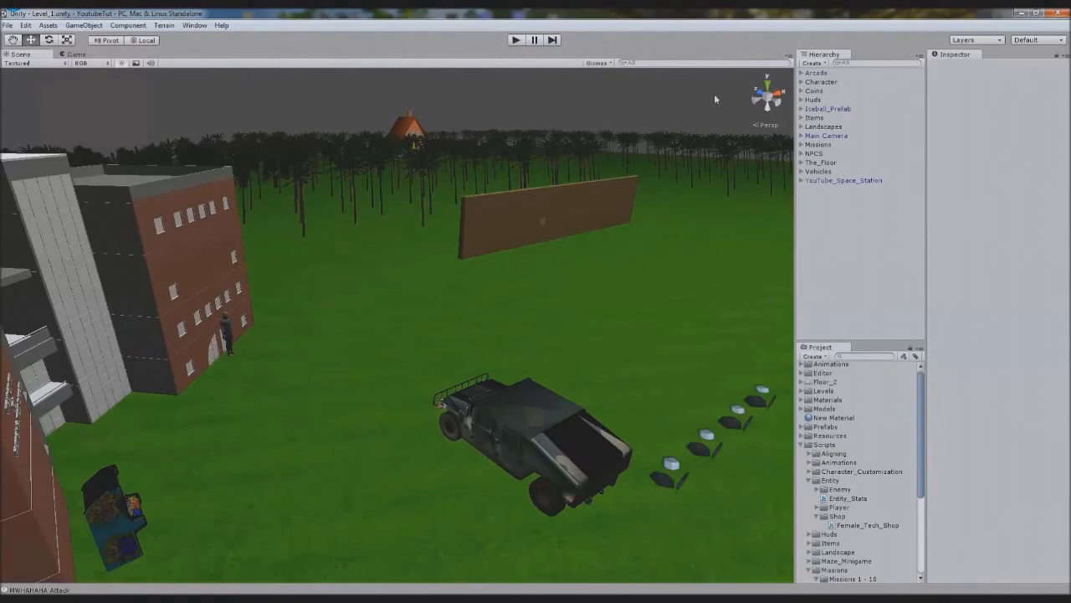
Collapse the Scripts folder, expand Models, and collapse its Space Station folder in the project assets
click(802, 445)
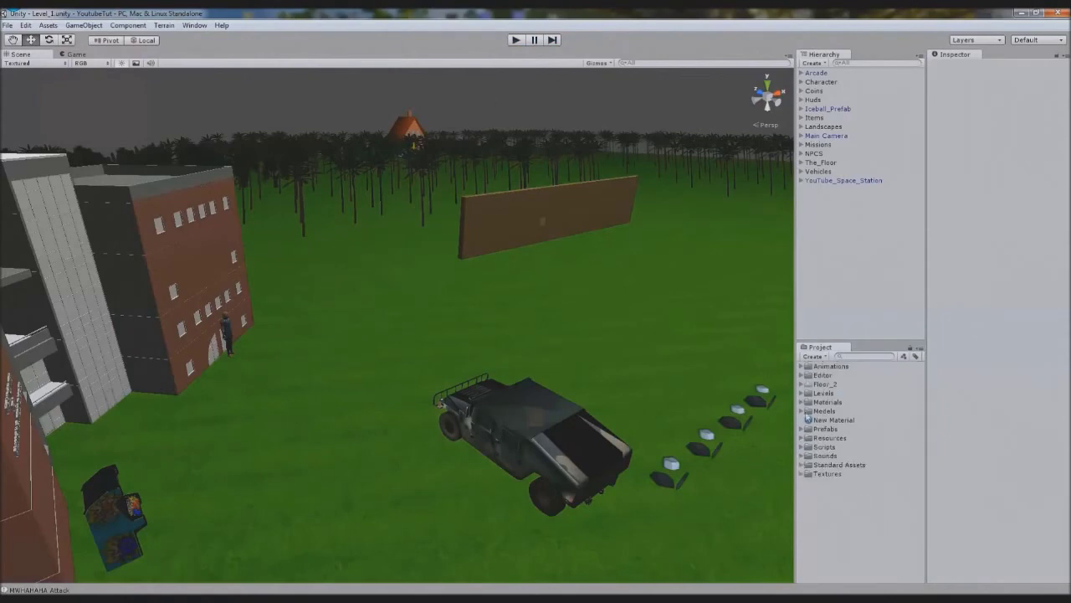
click(802, 409)
click(846, 456)
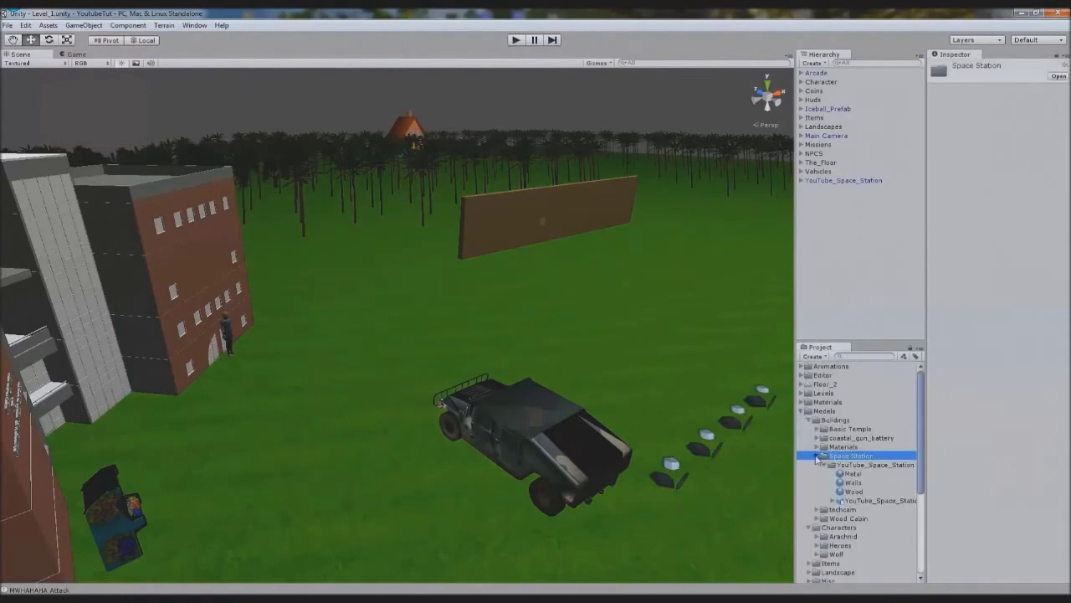
click(817, 455)
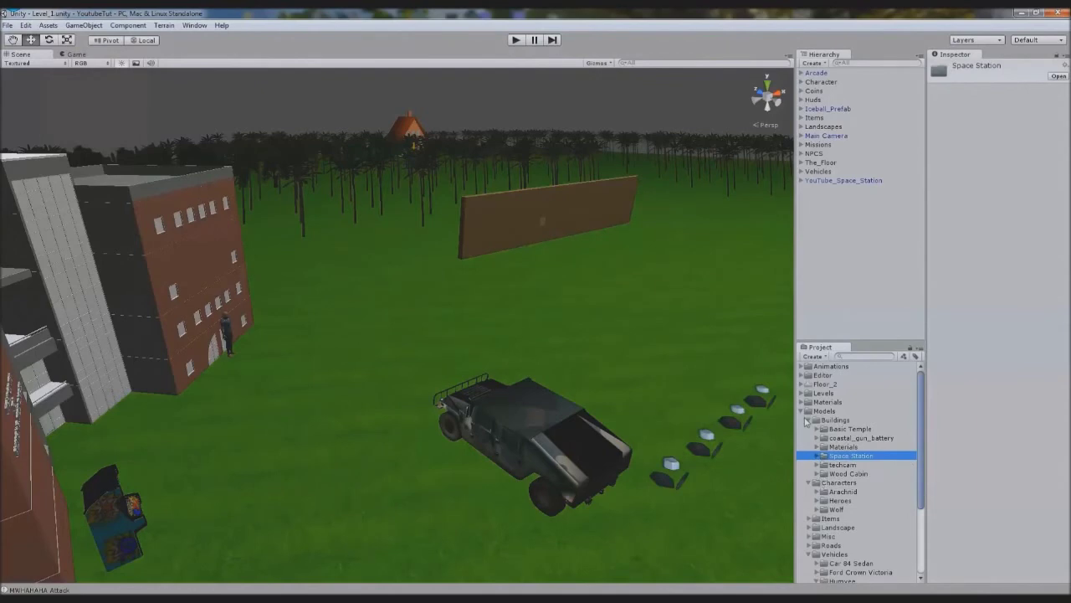
Expand Iceball_Prefab in the scene hierarchy and locate its source prefab in the project's Weapons folder
click(833, 108)
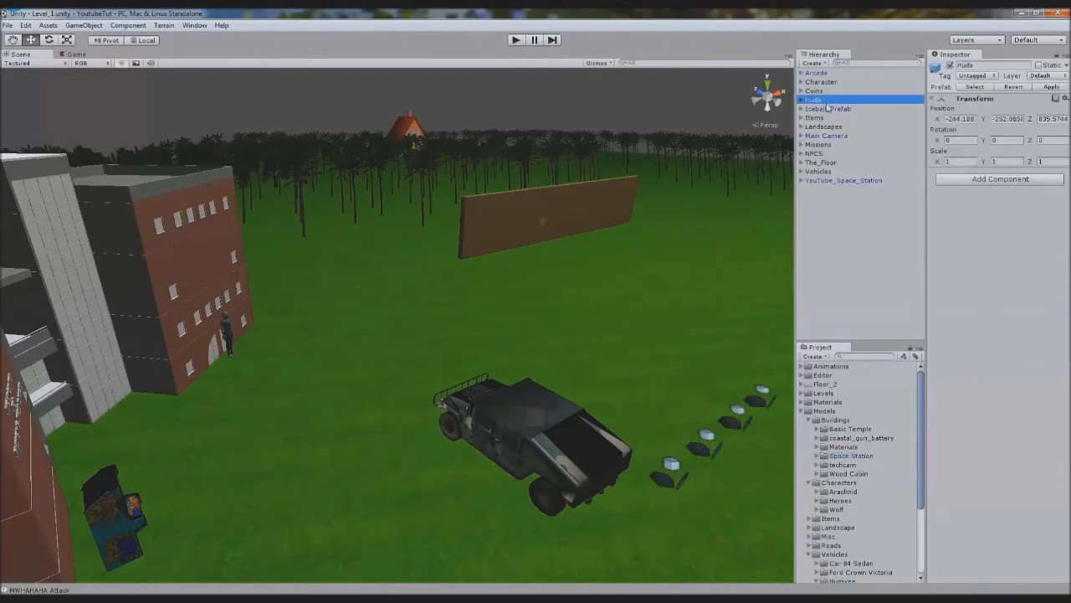
click(801, 110)
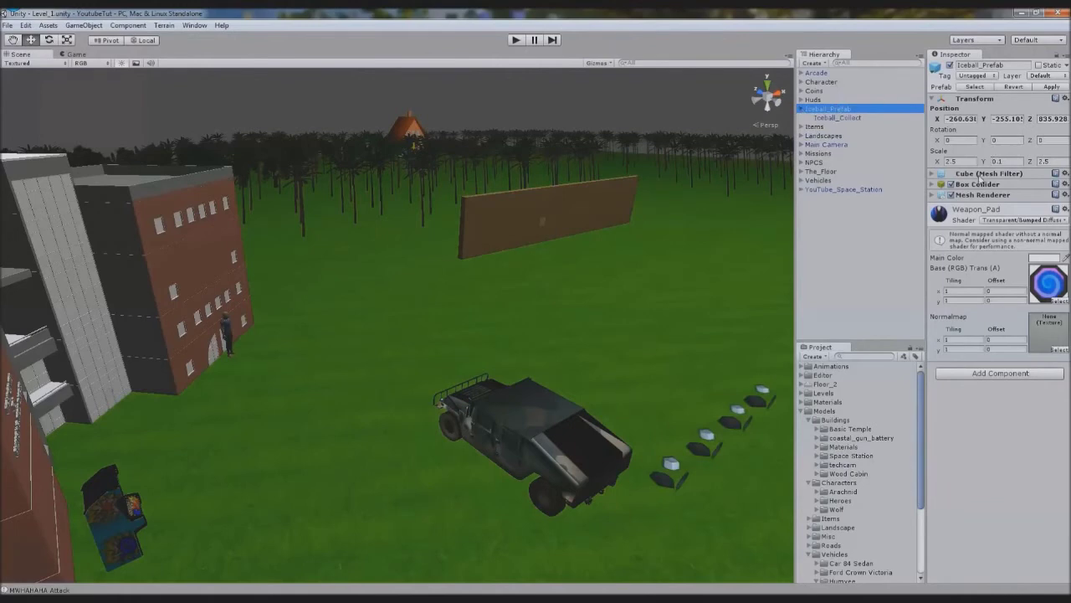
click(971, 76)
click(943, 86)
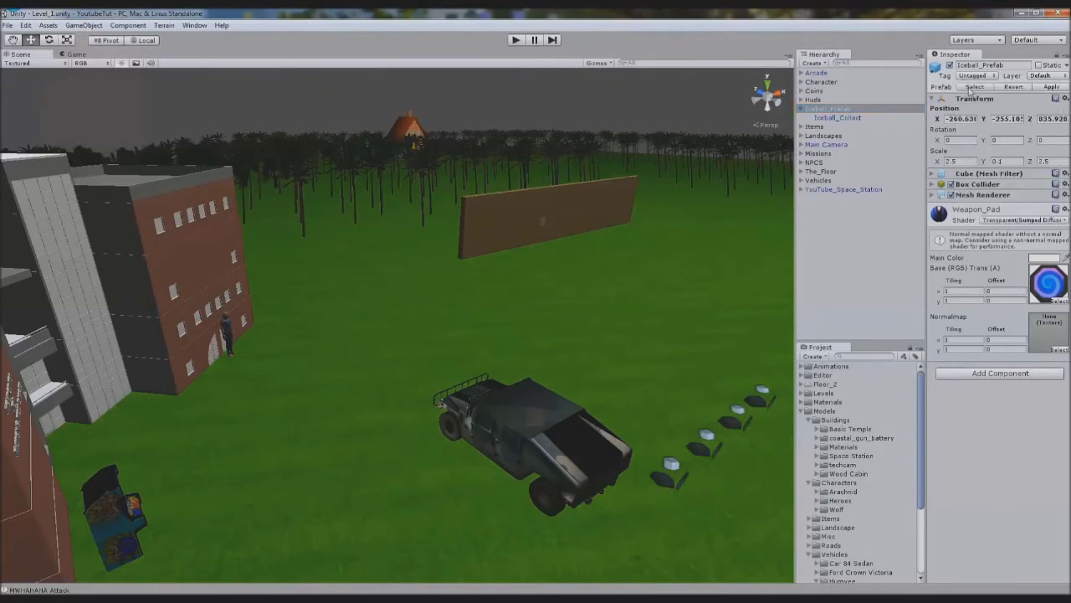
click(973, 87)
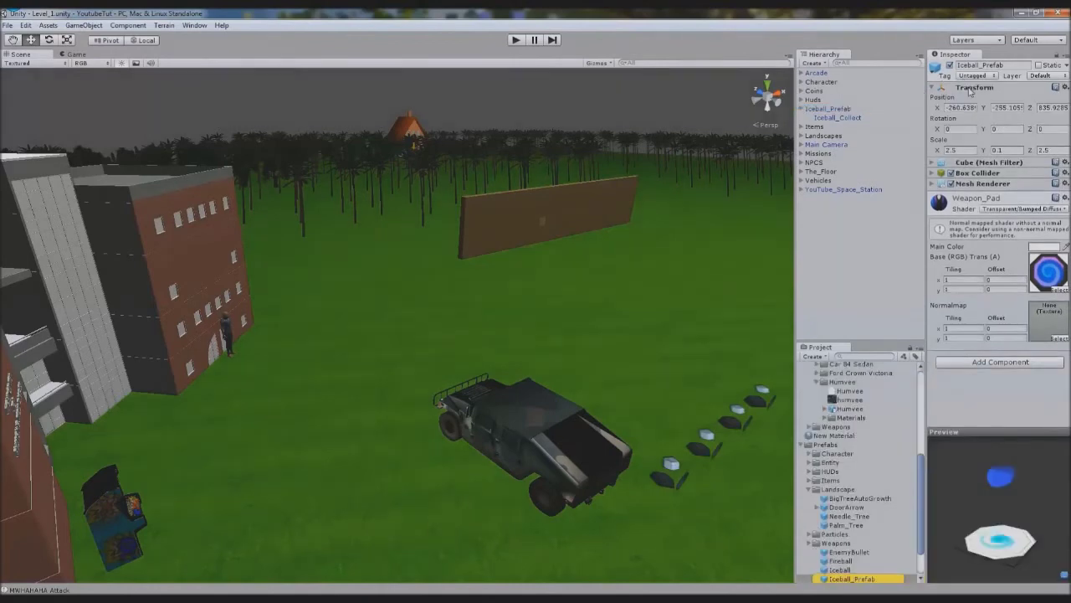
click(857, 579)
scroll(863, 570, down, 2)
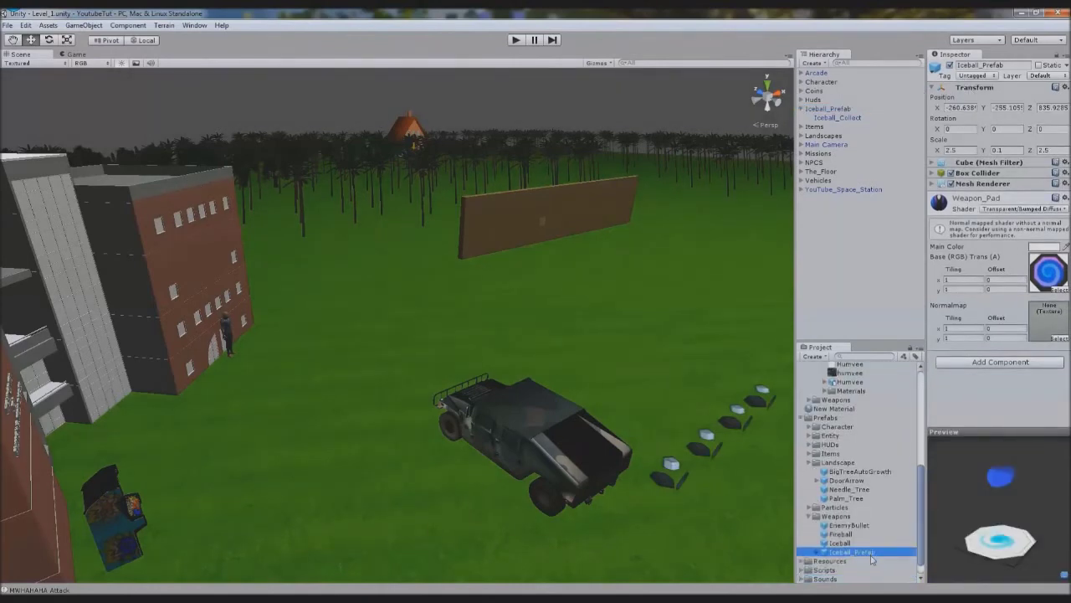
Place an Iceball prefab instance on the grass in front of the wall and raise it above the ground
click(840, 542)
drag(850, 545, 536, 312)
key(f)
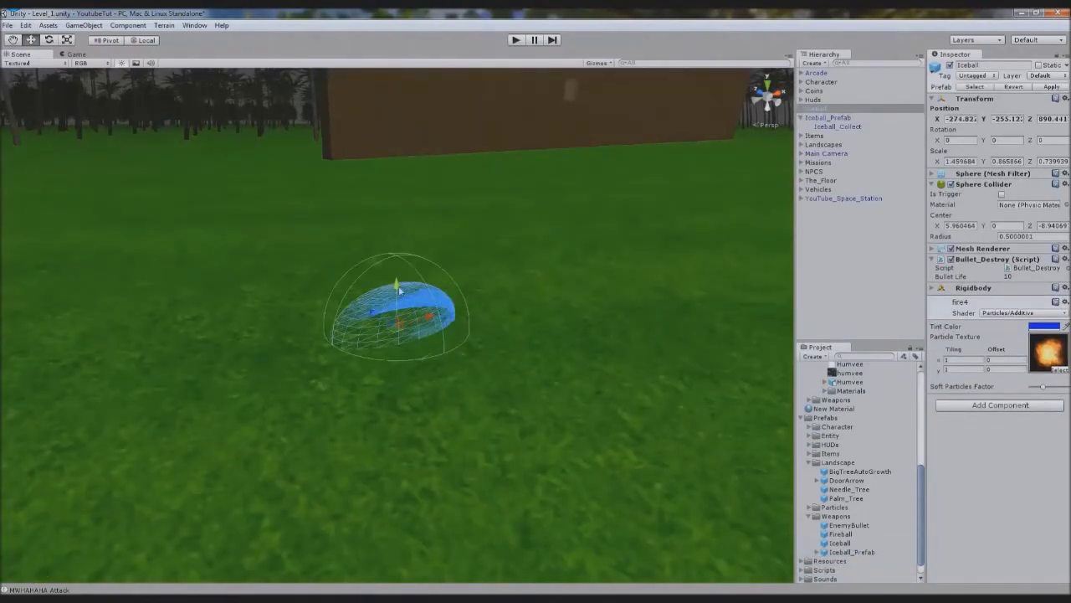
drag(400, 287, 400, 212)
alt+drag(492, 254, 411, 283)
Scale the Iceball instance down in width and height to make a smaller projectile, and deselect it
click(69, 42)
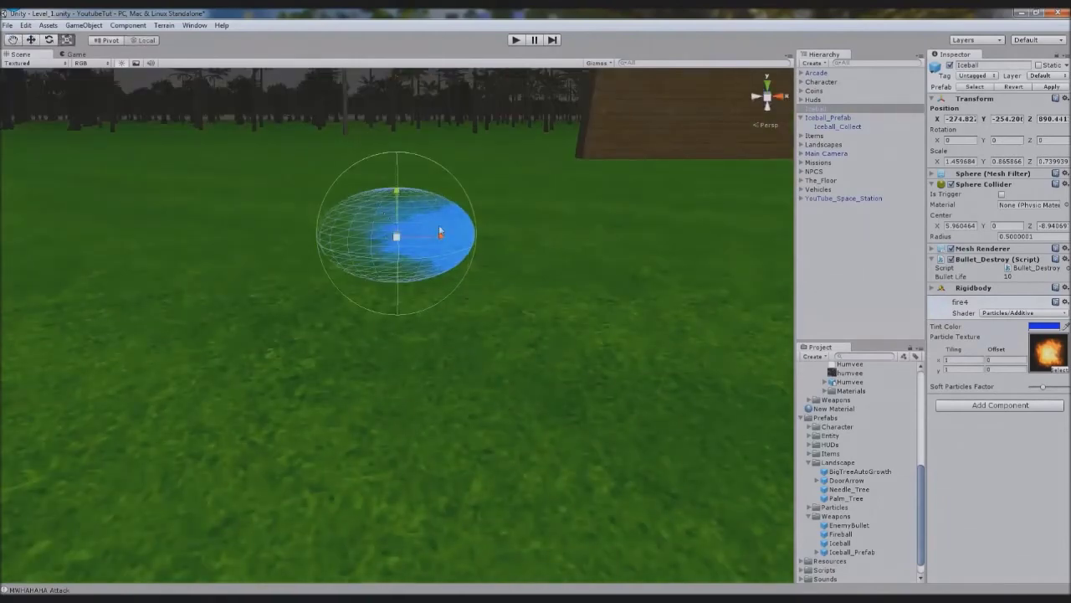
drag(442, 239, 424, 240)
drag(396, 192, 402, 212)
alt+drag(556, 251, 234, 242)
drag(426, 237, 279, 237)
click(387, 82)
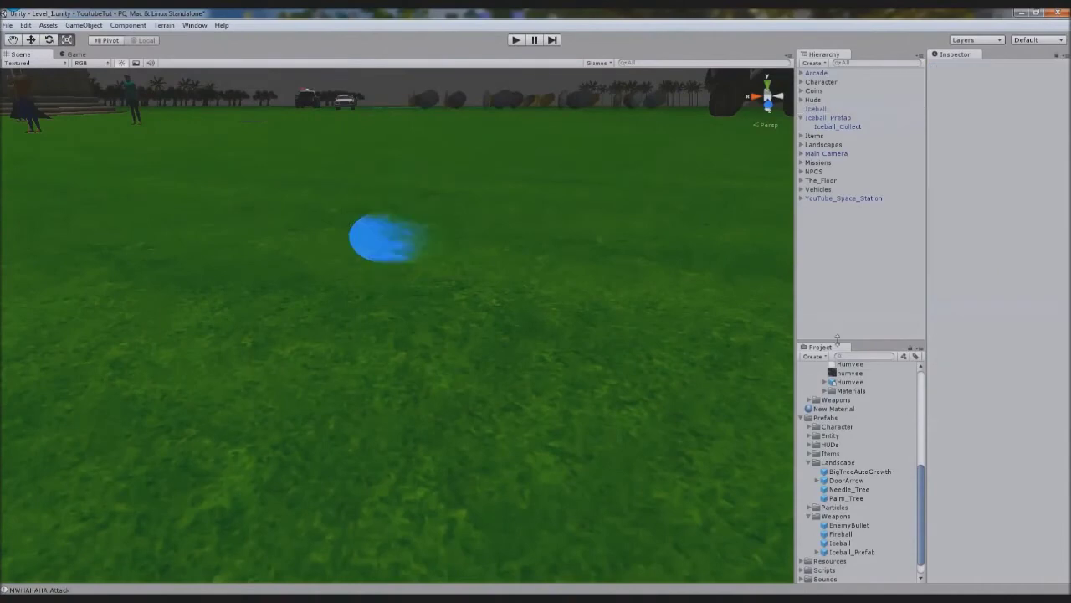
Overwrite the Iceball prefab in the Weapons folder with the resized instance, and delete the instance from the scene
drag(824, 106, 863, 559)
click(841, 107)
key(Delete)
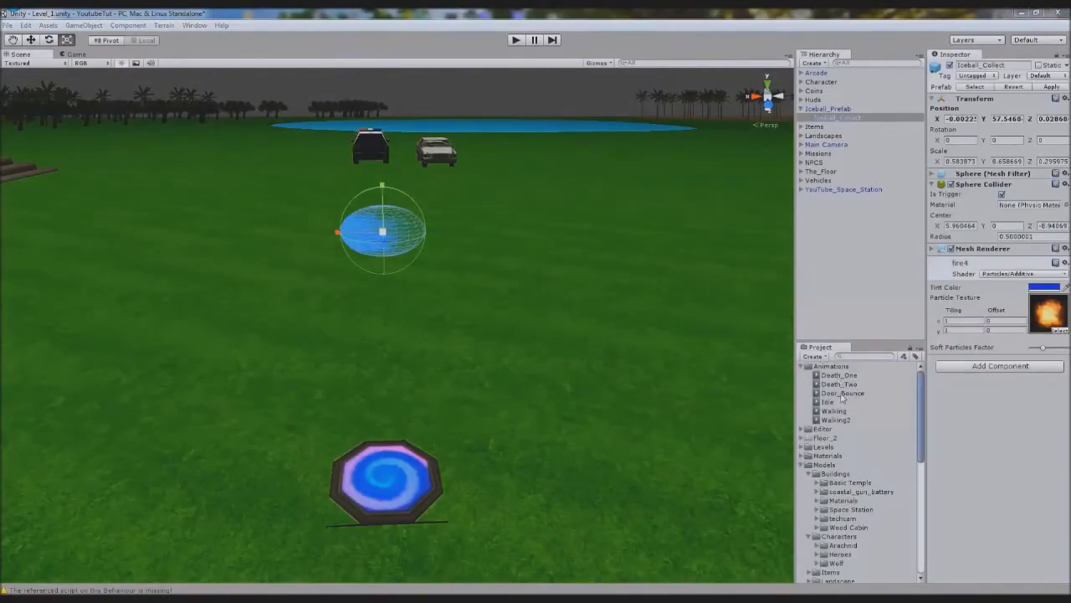
Add the Door_Bounce animation to Iceball_Collect and examine its motion at about frame 90 in the animation editor
drag(841, 392, 1018, 430)
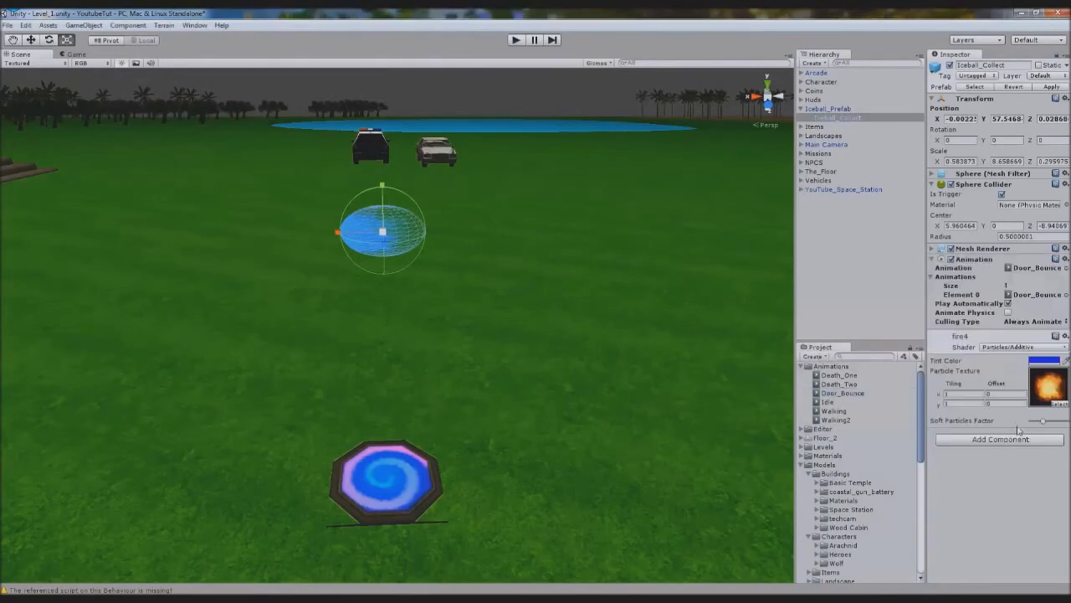
click(195, 25)
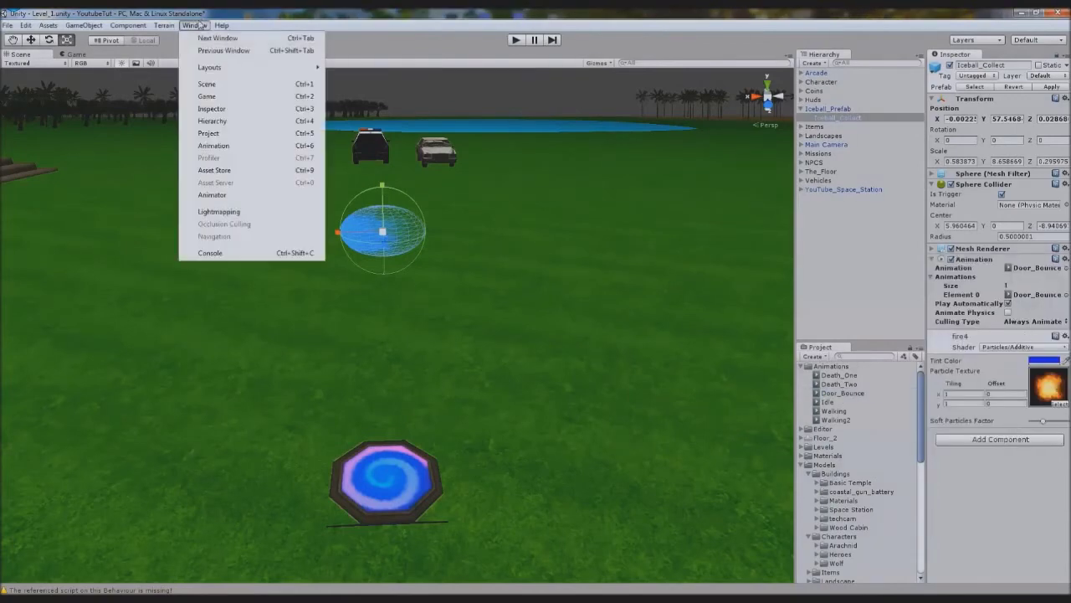
click(220, 146)
drag(343, 327, 288, 435)
click(399, 505)
click(212, 442)
middle_drag(413, 357, 407, 295)
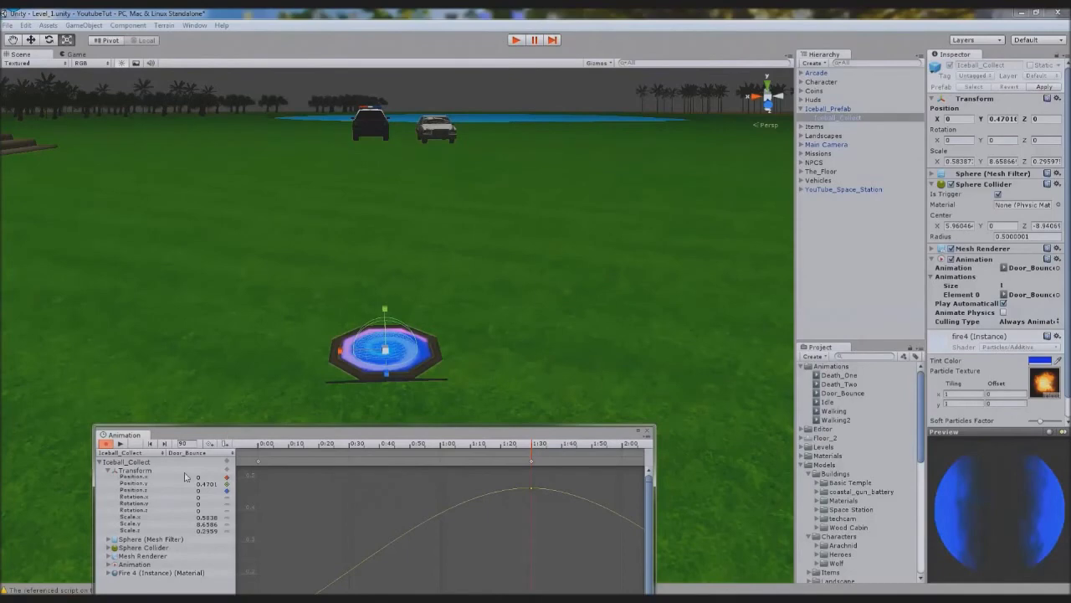
Duplicate the Door_Bounce clip in the Animations folder and name the copy Item_Bounce
click(849, 392)
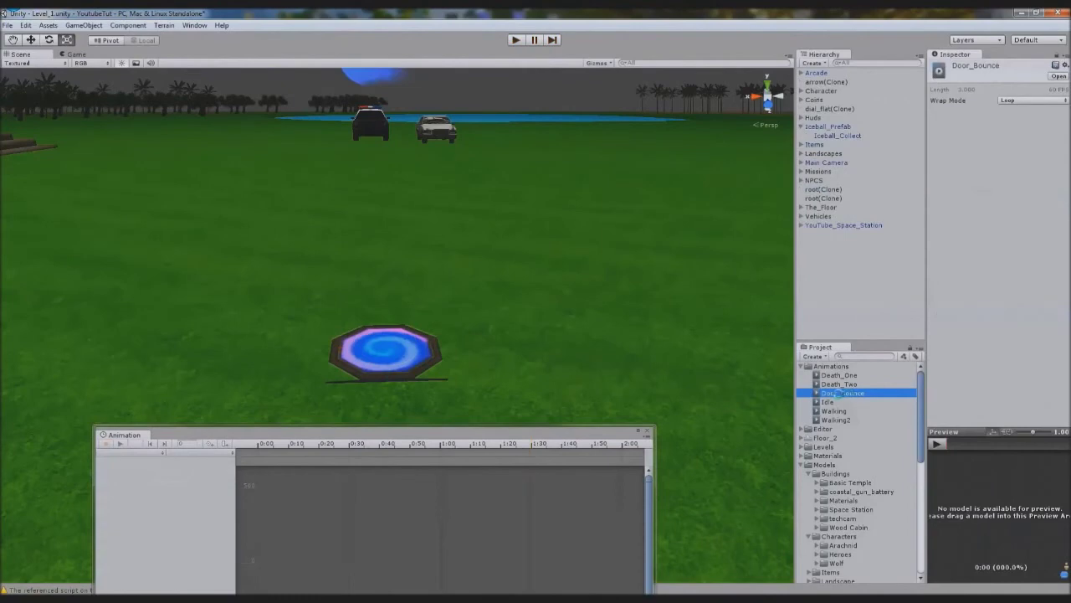
key(ctrl+d)
click(839, 400)
drag(837, 402, 733, 403)
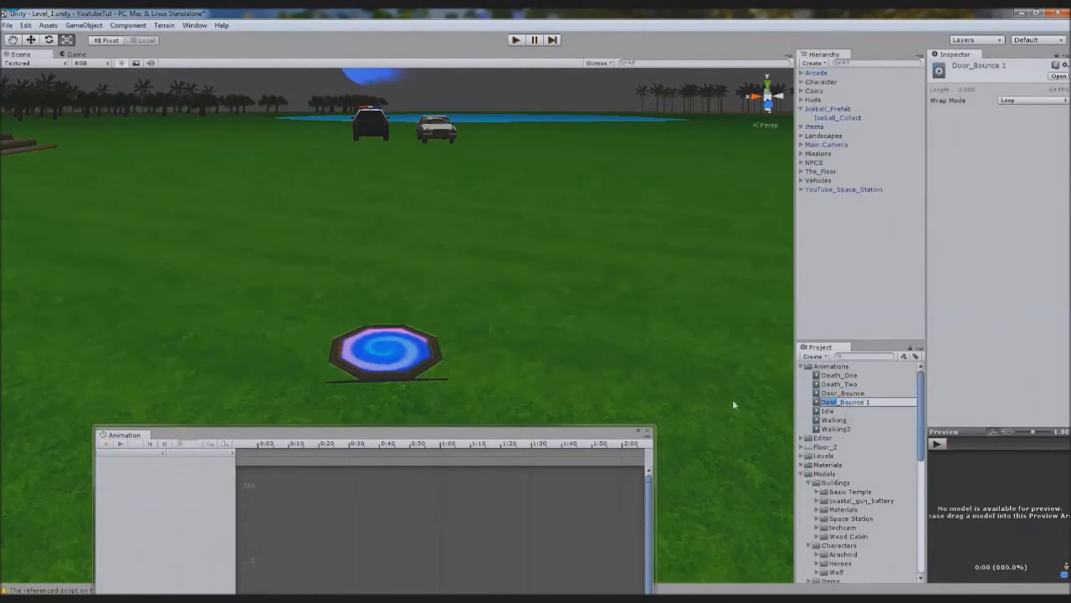
text(Item)
key(End)
key(BackSpace)
key(BackSpace)
key(Return)
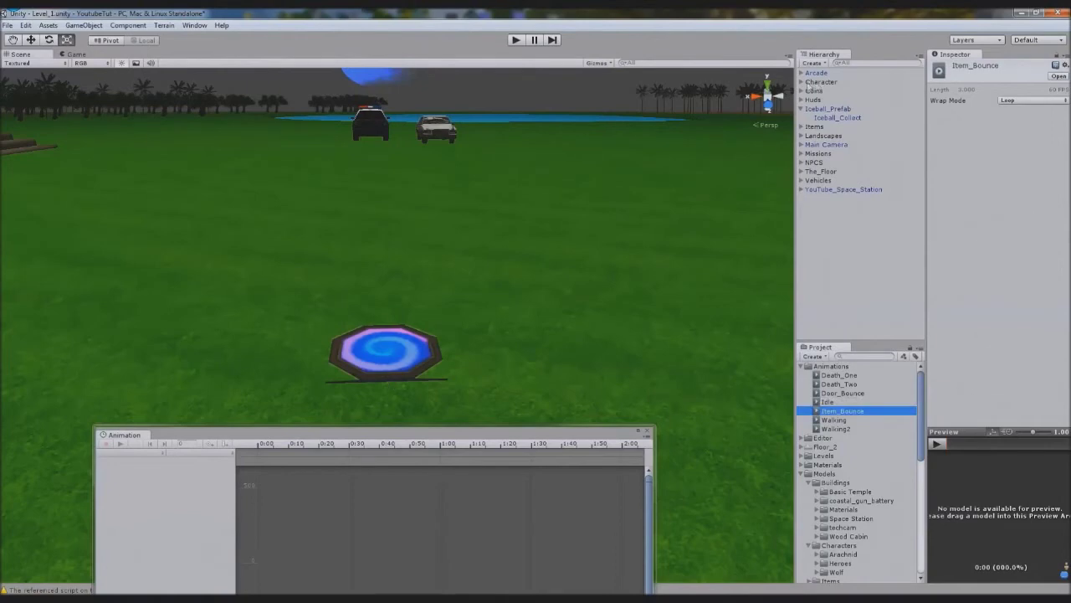
Assign the Item_Bounce clip to Iceball_Collect's Animation component and set its animations list size to 1
click(377, 84)
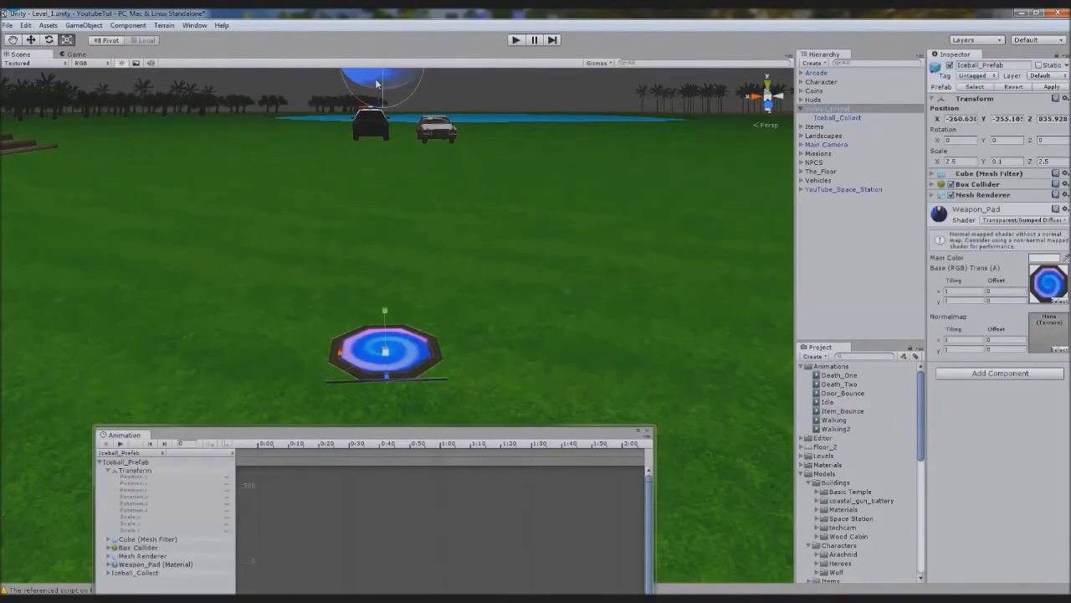
click(816, 118)
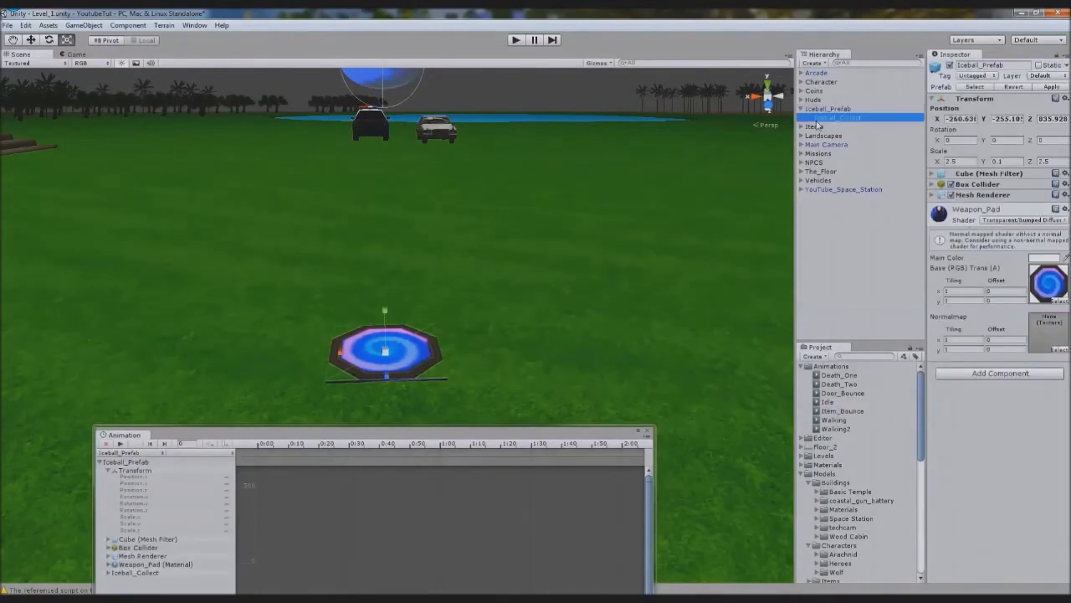
drag(860, 410, 1026, 295)
click(1010, 287)
text(1)
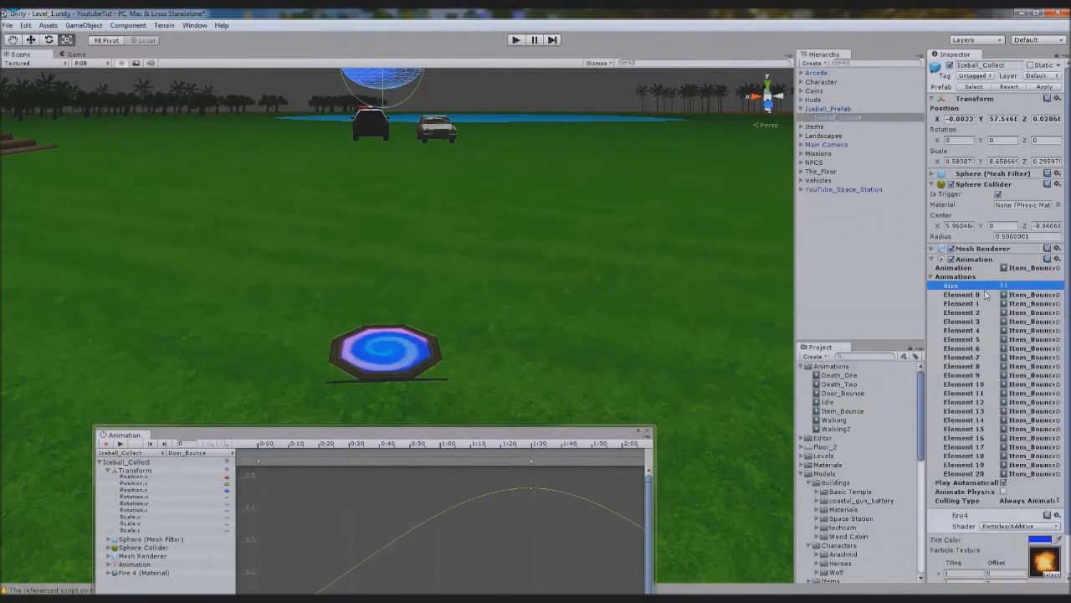
drag(1010, 286, 992, 277)
text(1)
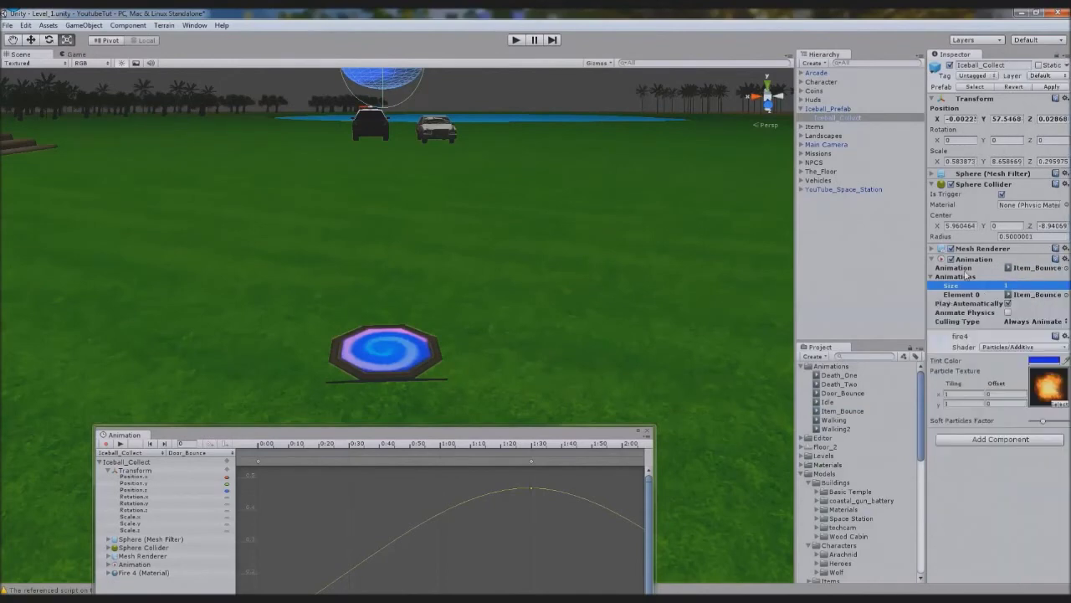
Open the Item_Bounce clip for editing and raise the iceball at frame 0 to a Y position of about 7.81
click(212, 456)
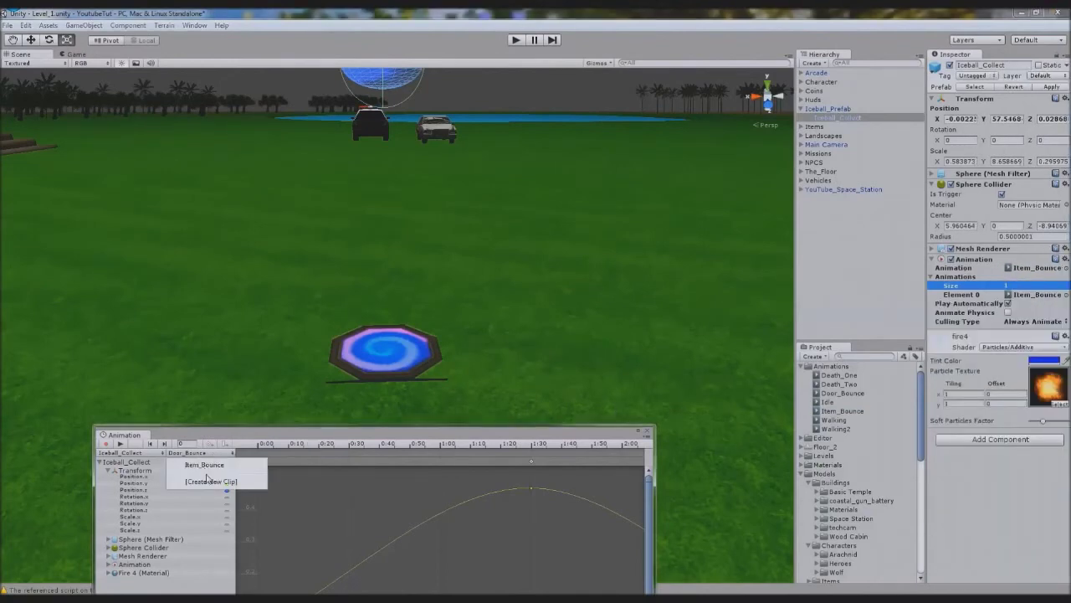
click(208, 463)
click(260, 445)
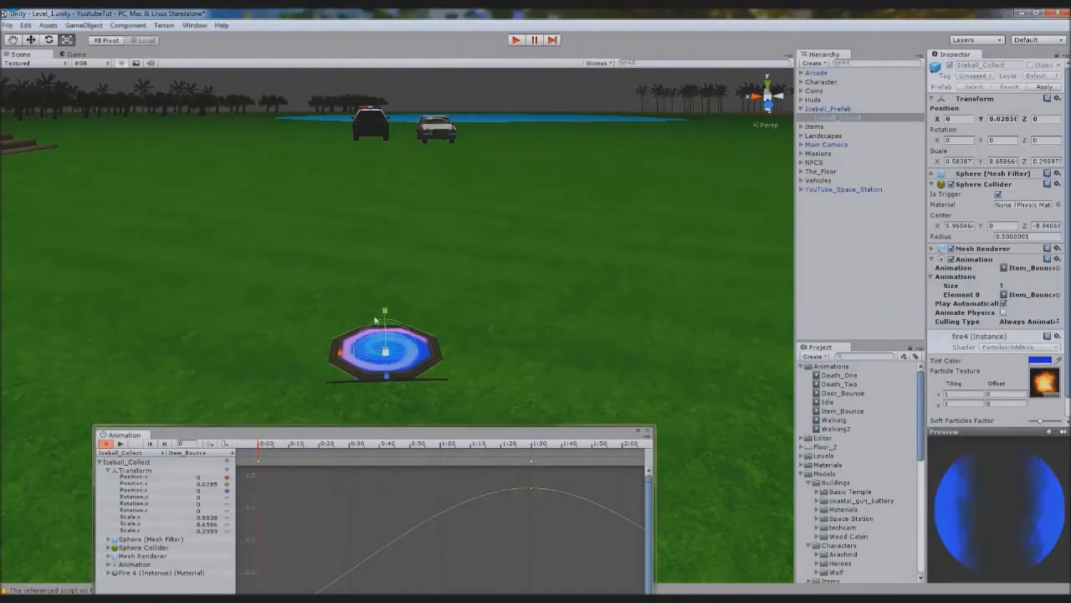
click(30, 40)
drag(385, 323, 395, 288)
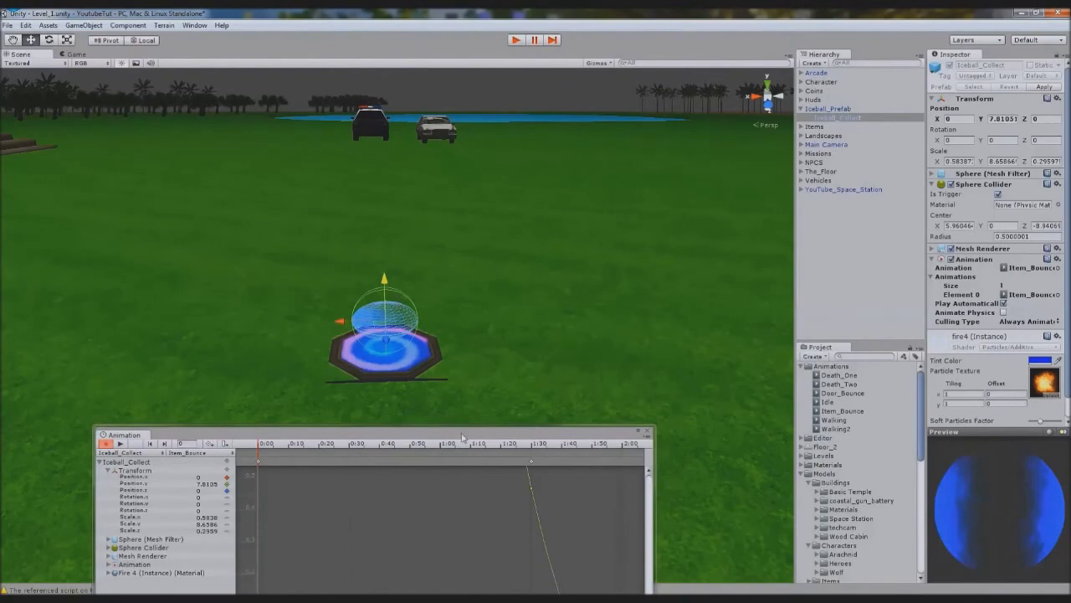
Raise the iceball at the middle keyframe near 1:30 to a Y position of about 24.5
scroll(376, 474, down, 4)
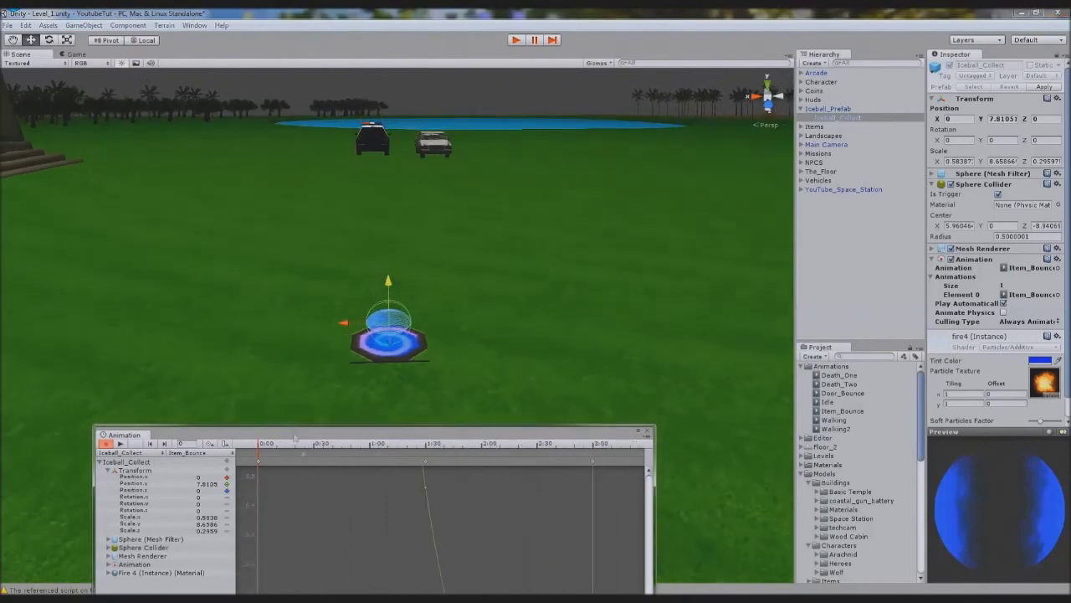
drag(293, 445, 428, 454)
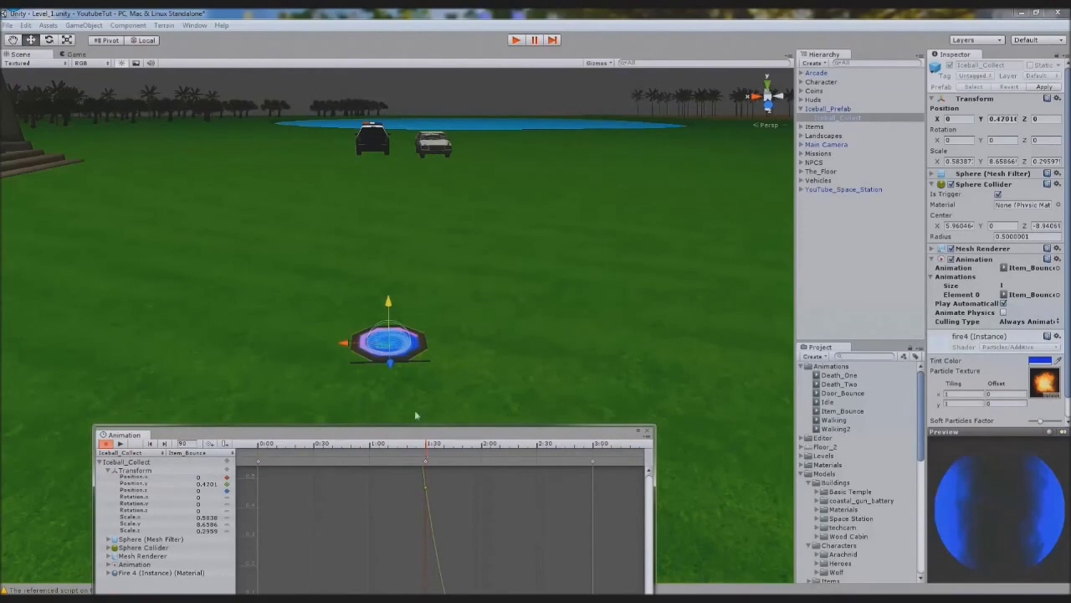
drag(391, 309, 388, 234)
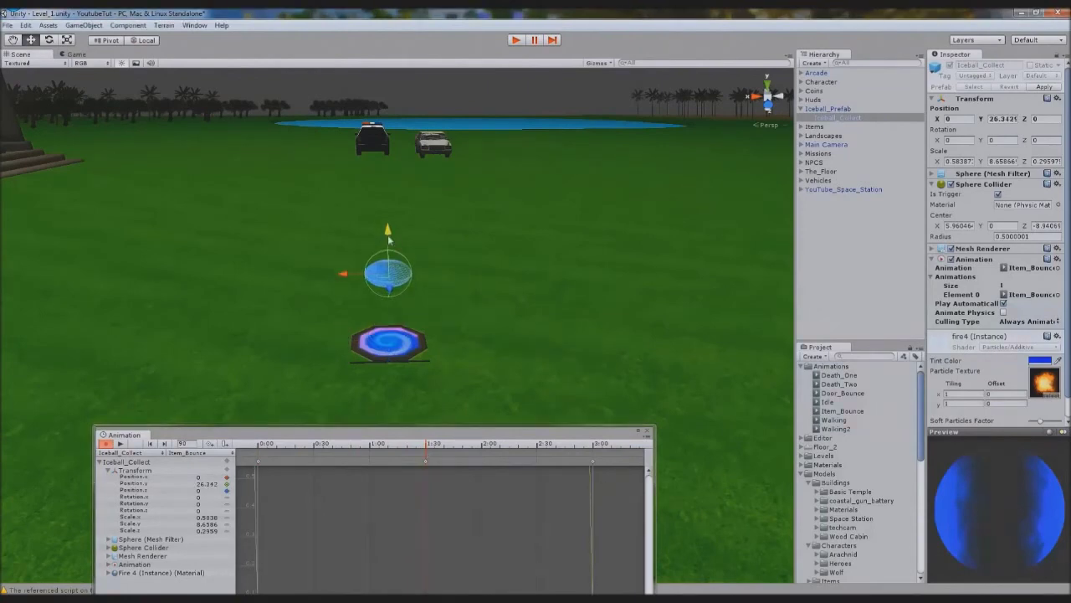
Try to give the end keyframe at 3:00 the starting Y position of 7.81, and preview the looping bounce
click(594, 447)
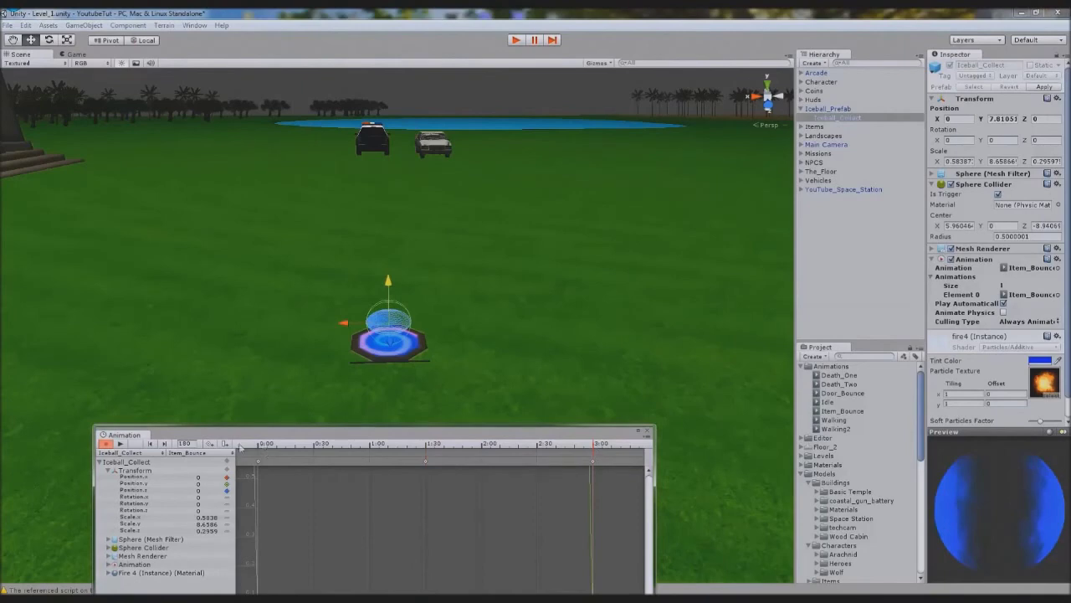
click(1003, 118)
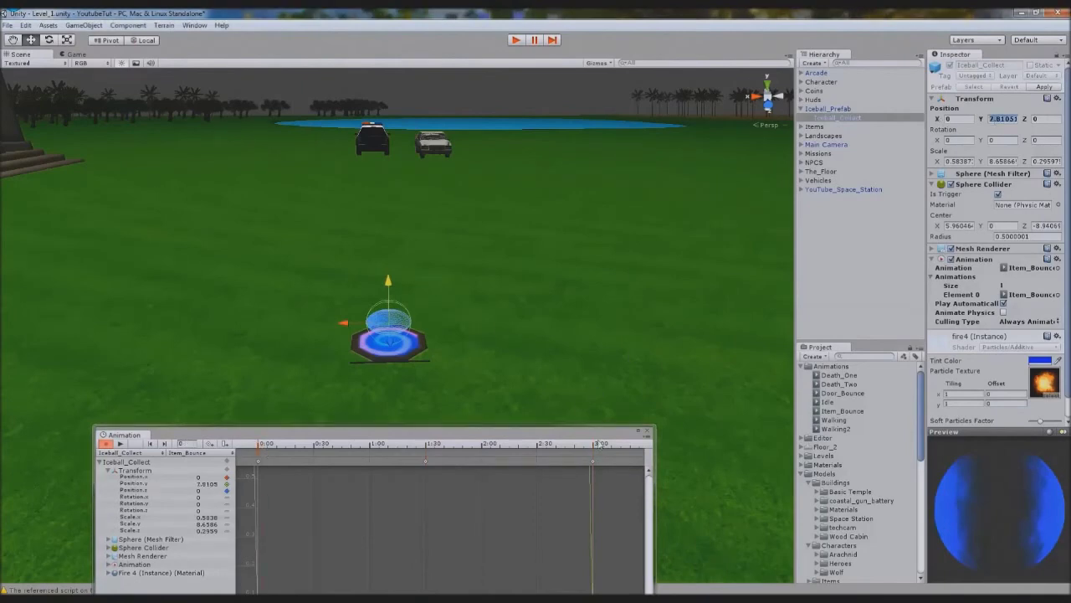
click(594, 465)
click(122, 444)
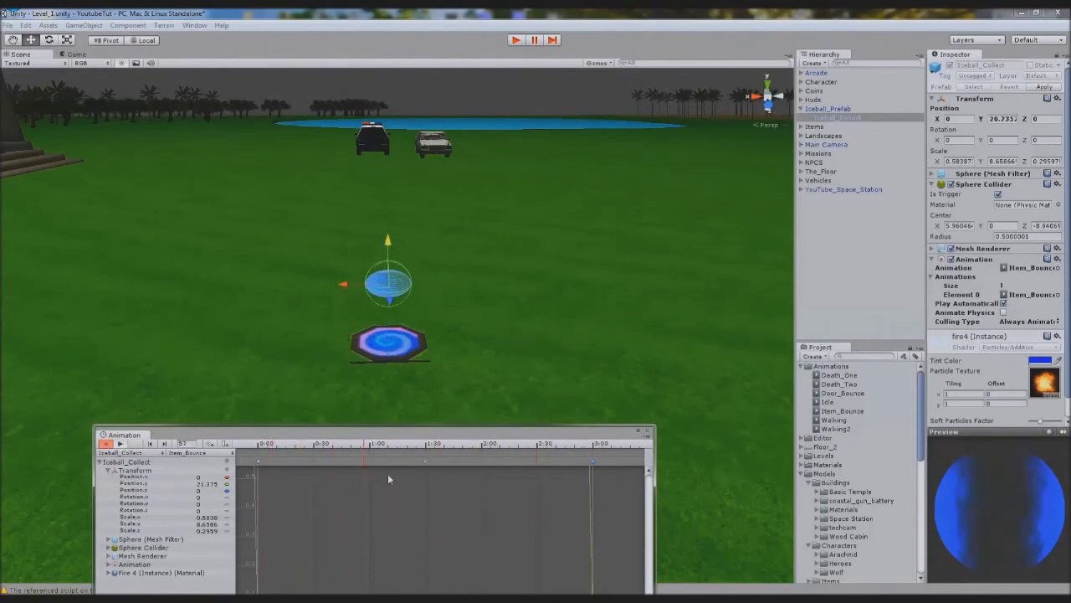
scroll(402, 489, down, 3)
scroll(413, 507, down, 1)
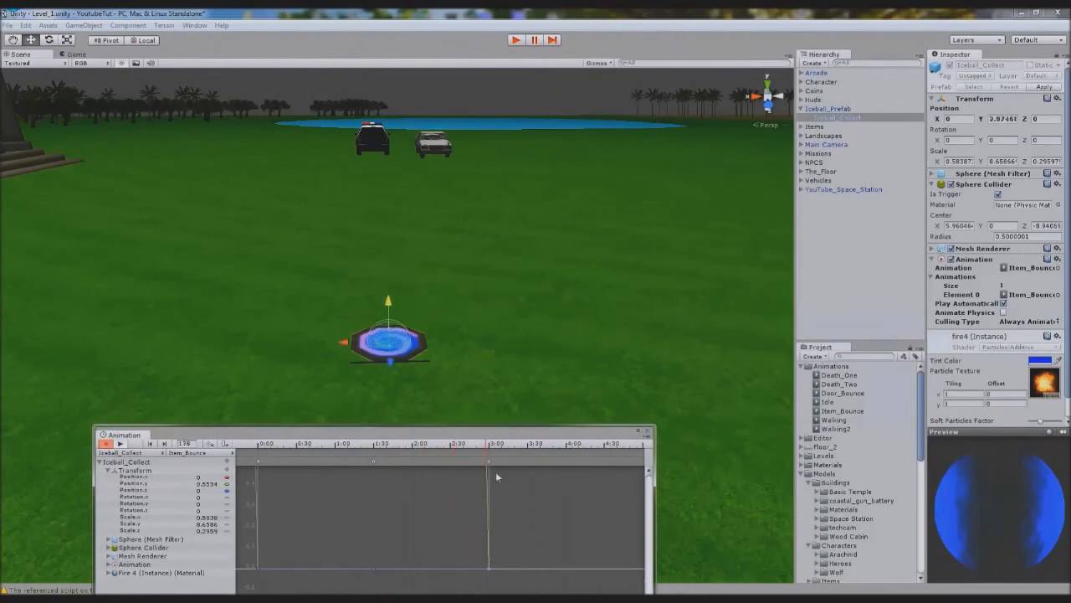
click(120, 444)
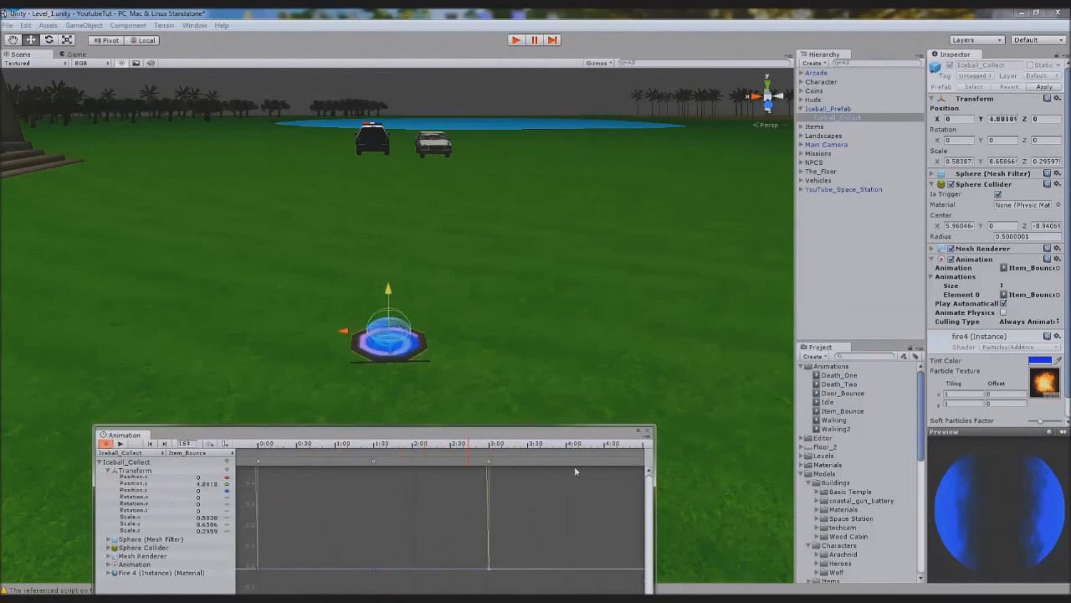
Inspect the end of the Item_Bounce height curve and delete the keyframe at 3:00
click(489, 461)
alt+drag(439, 406, 499, 351)
drag(490, 445, 449, 459)
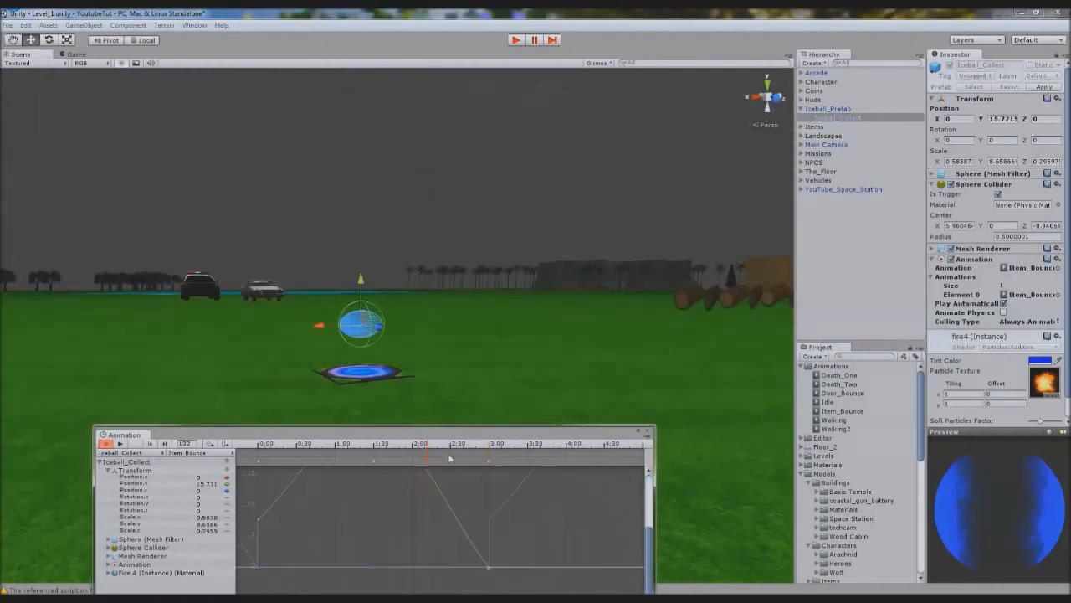
scroll(455, 527, down, 5)
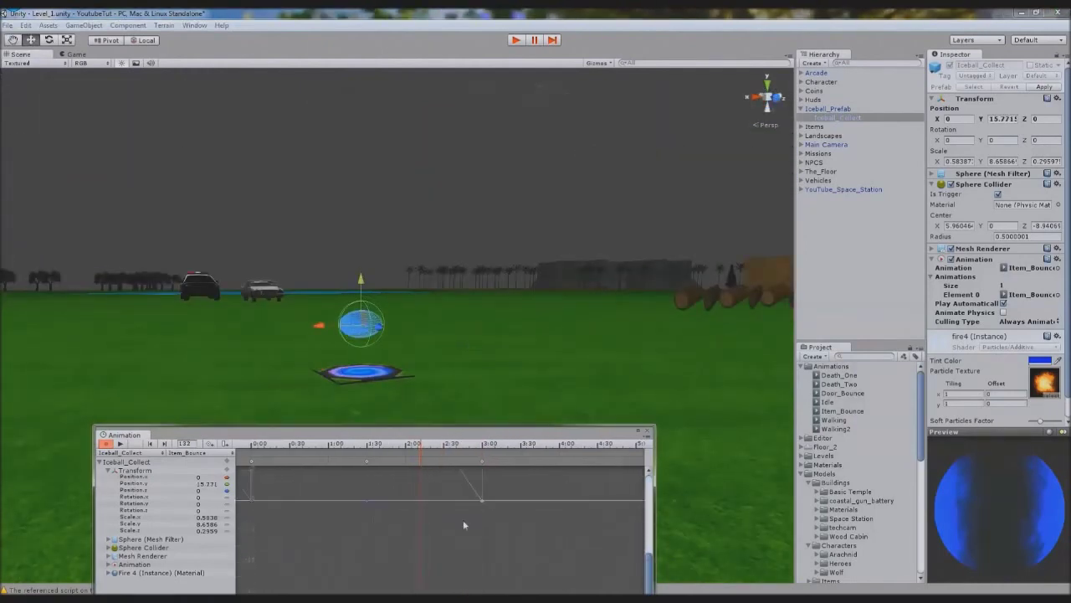
middle_drag(463, 523, 397, 565)
scroll(397, 565, down, 5)
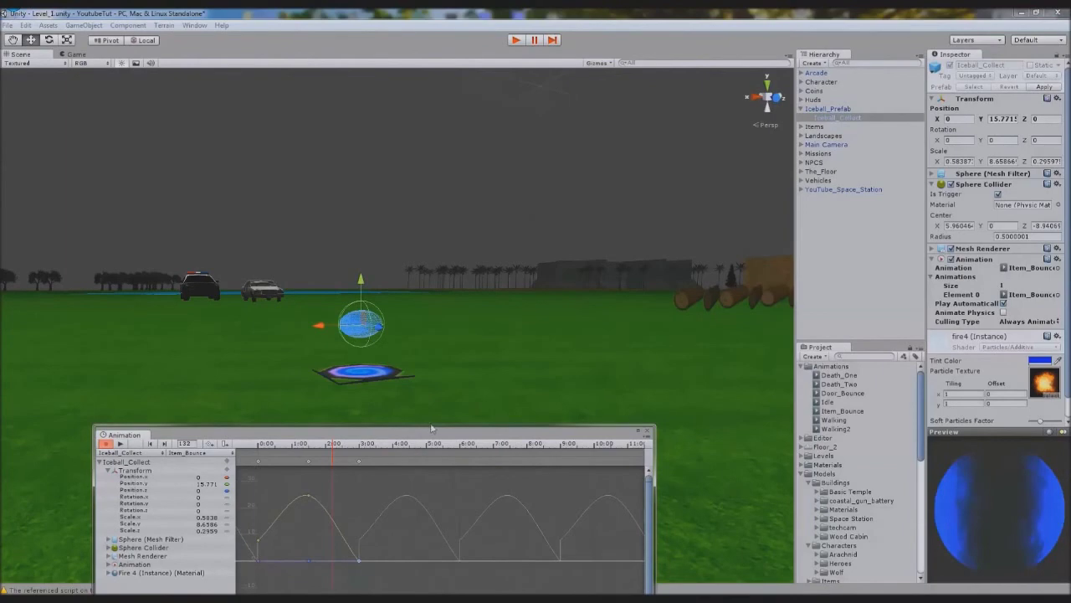
drag(432, 429, 520, 242)
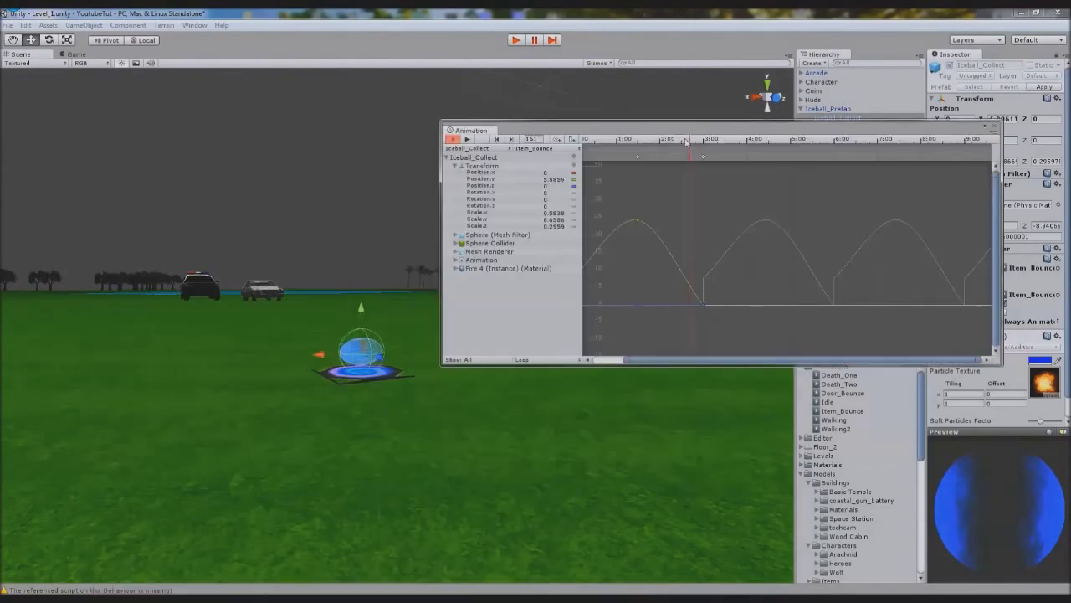
drag(686, 142, 680, 143)
click(703, 157)
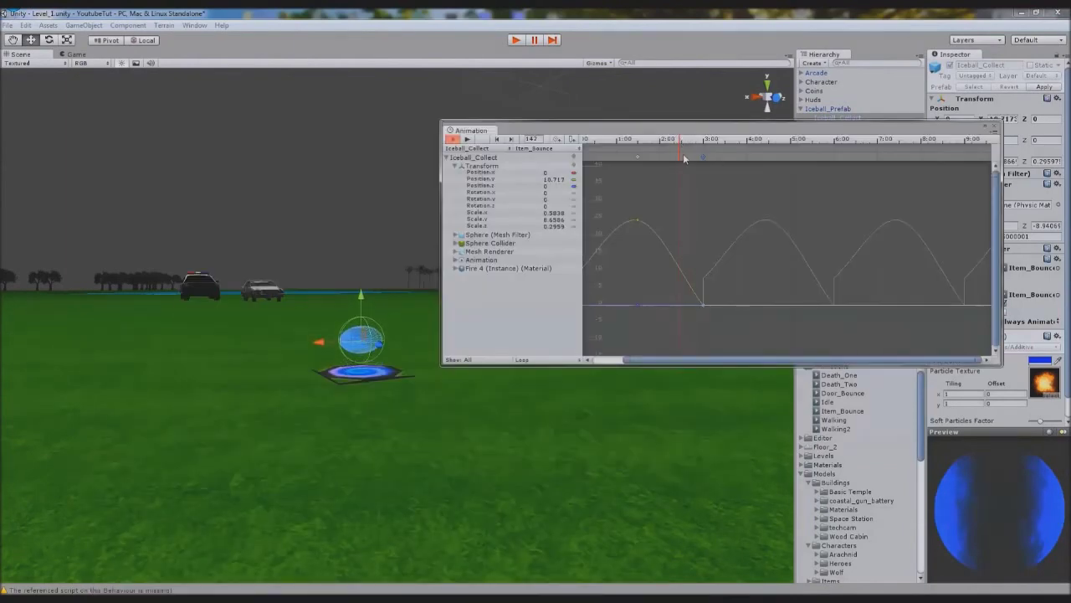
key(Delete)
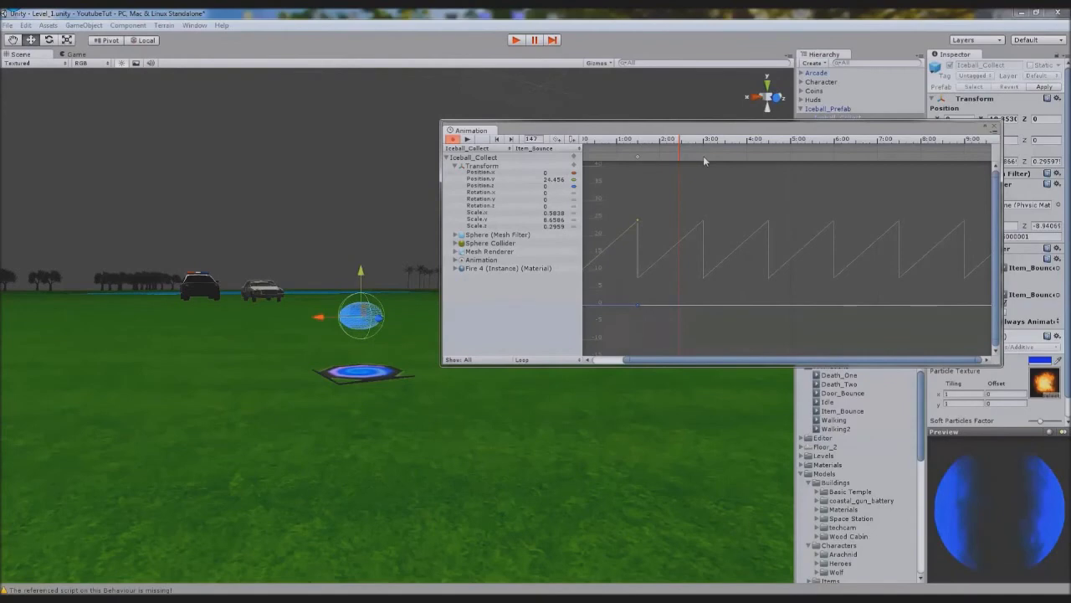
Create a new end keyframe at 3:00 that returns the iceball to its starting Y position of about 7.81
click(703, 156)
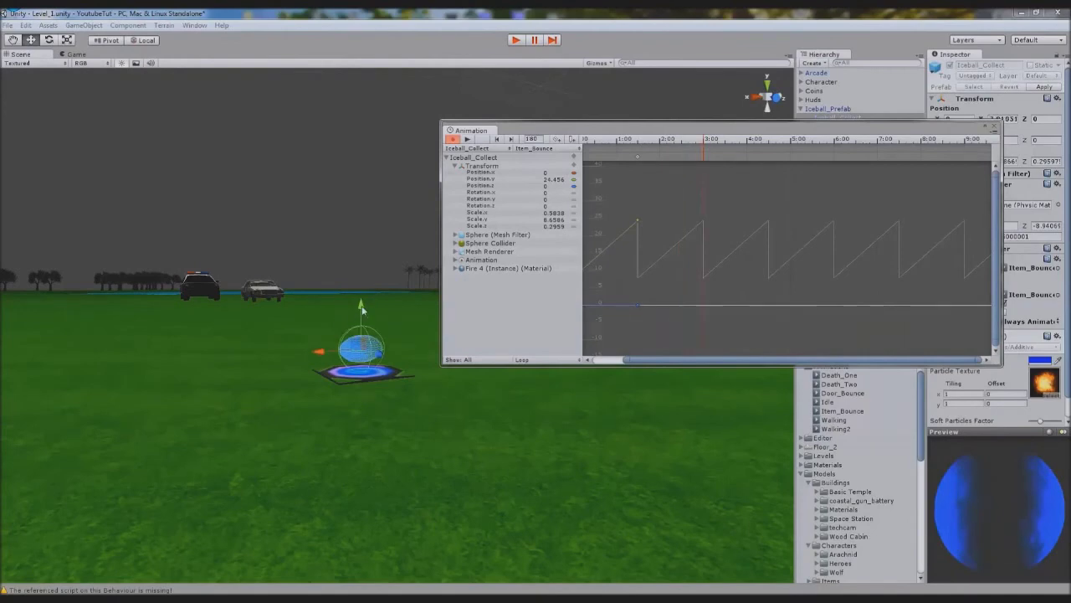
click(1011, 119)
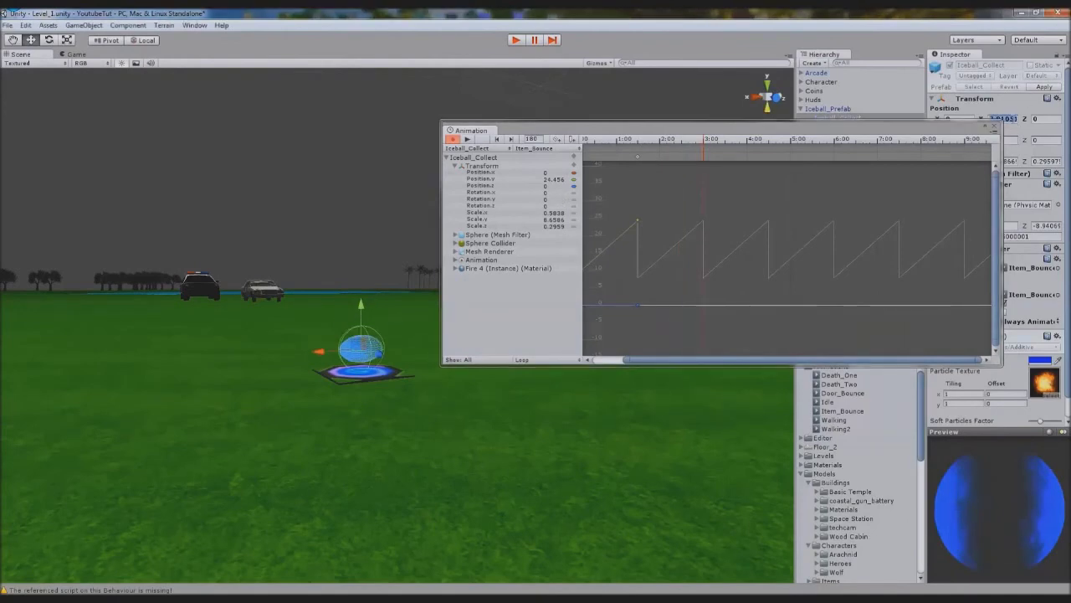
drag(670, 127, 572, 256)
click(1008, 119)
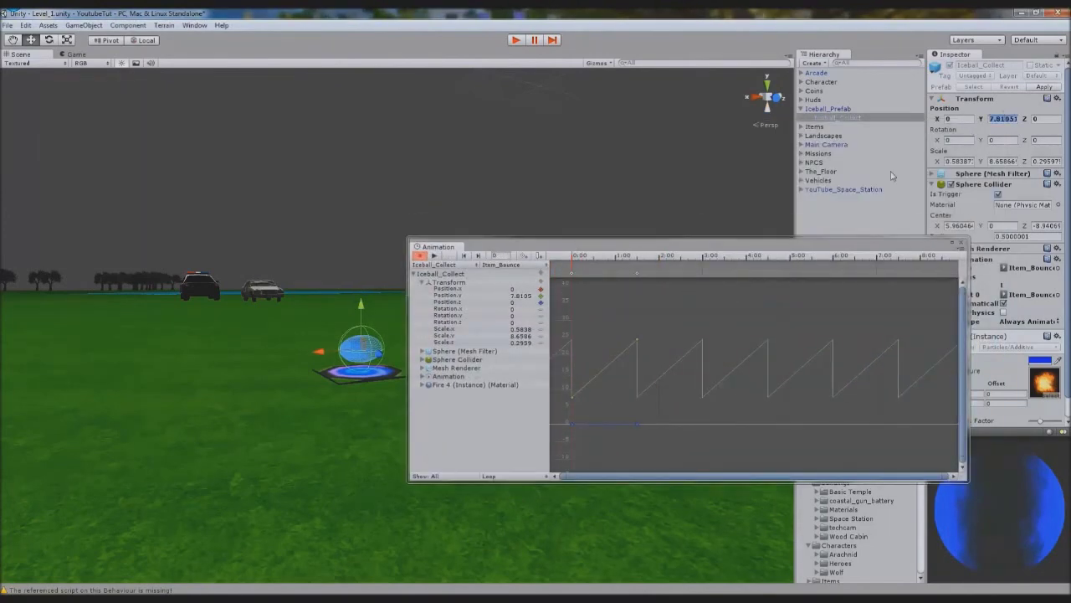
click(704, 257)
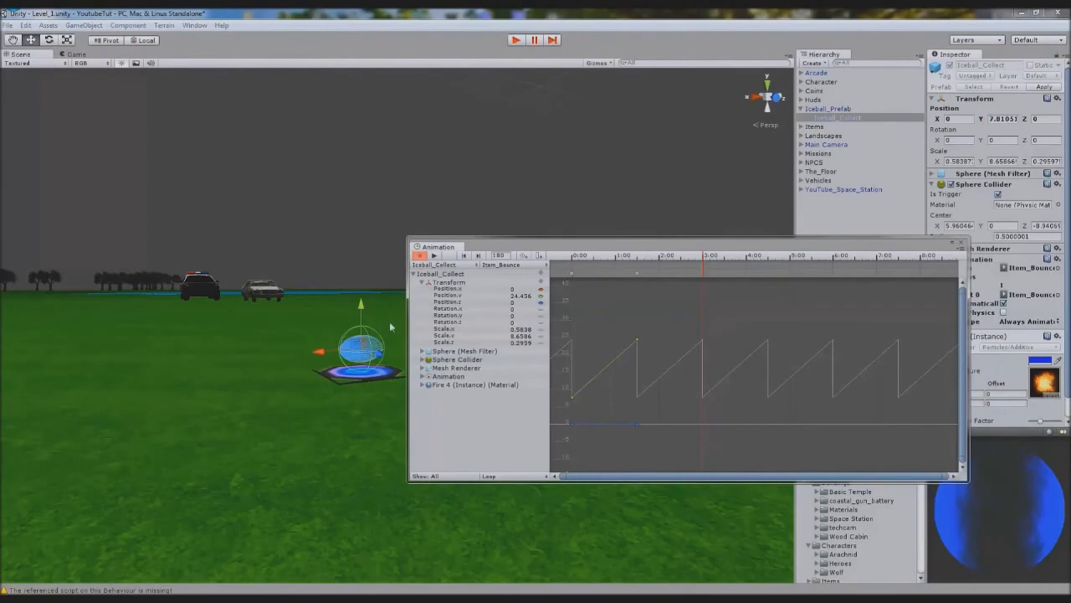
drag(362, 314, 362, 313)
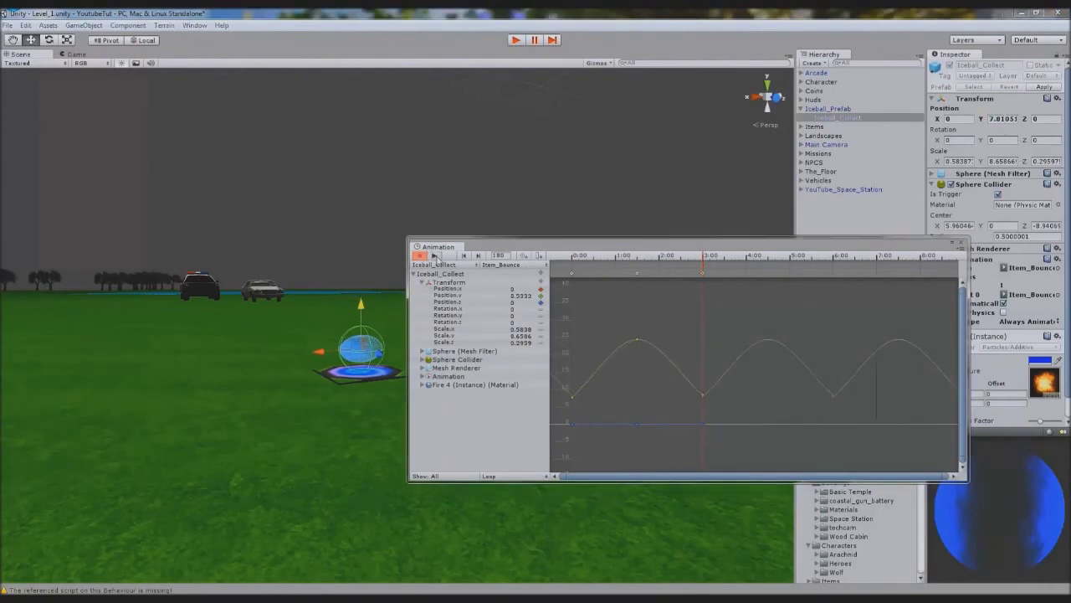
Play back the Item_Bounce loop, close the animation editor and collapse Iceball_Prefab in the scene hierarchy
click(434, 255)
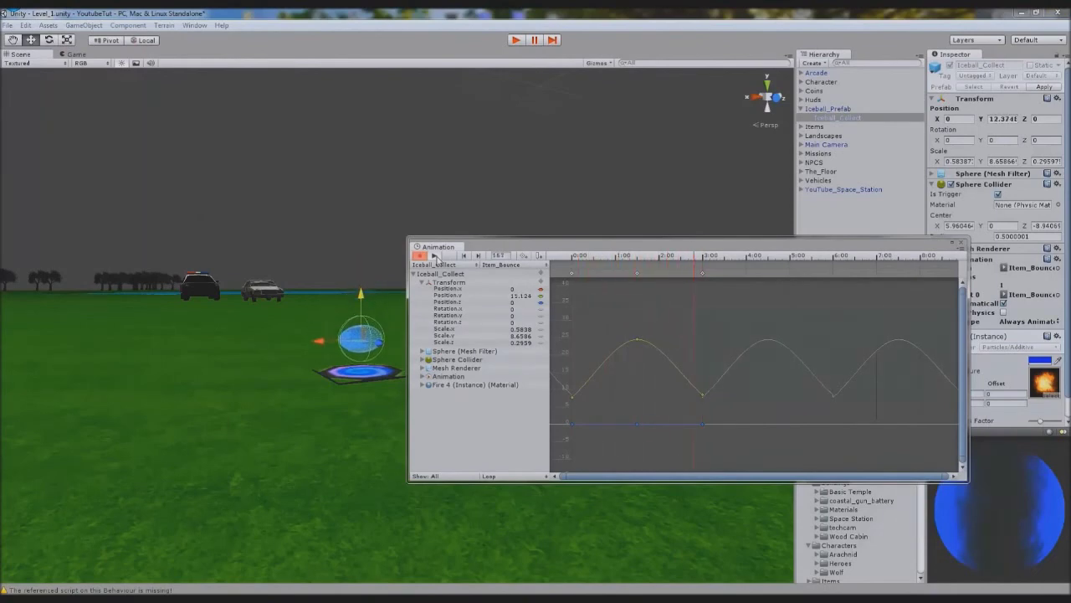
click(963, 243)
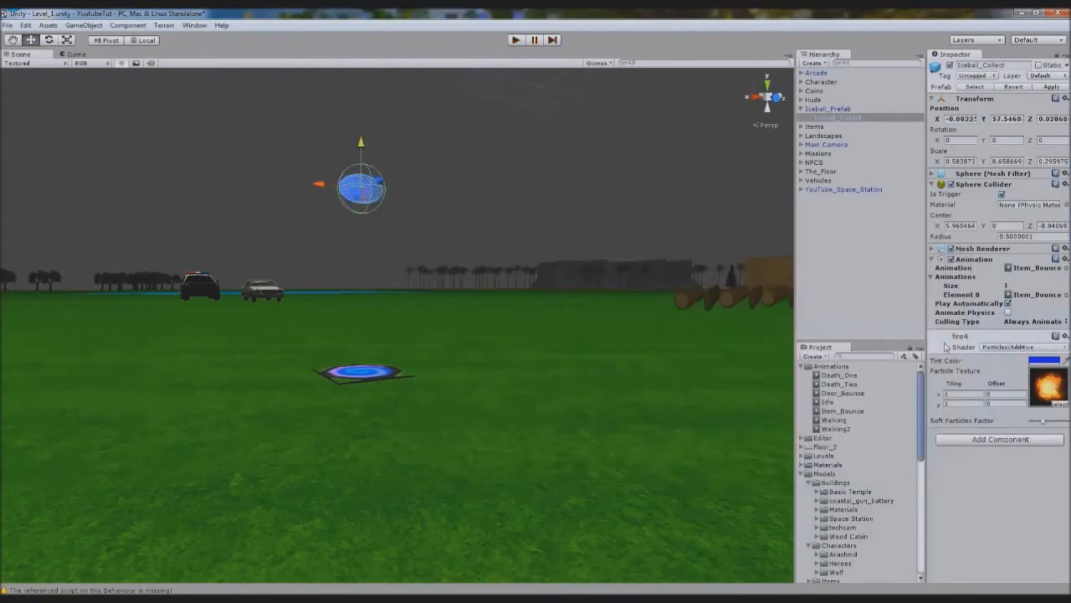
click(801, 109)
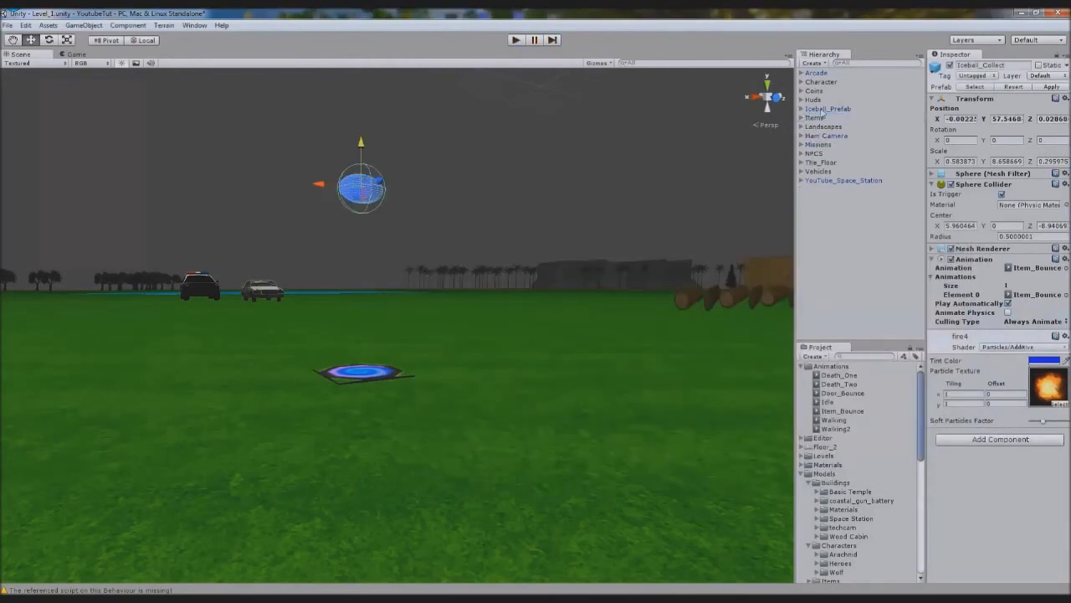
Set the Y position of Iceball_Collect inside Iceball_Prefab to the copied starting value of about 7.81
click(822, 110)
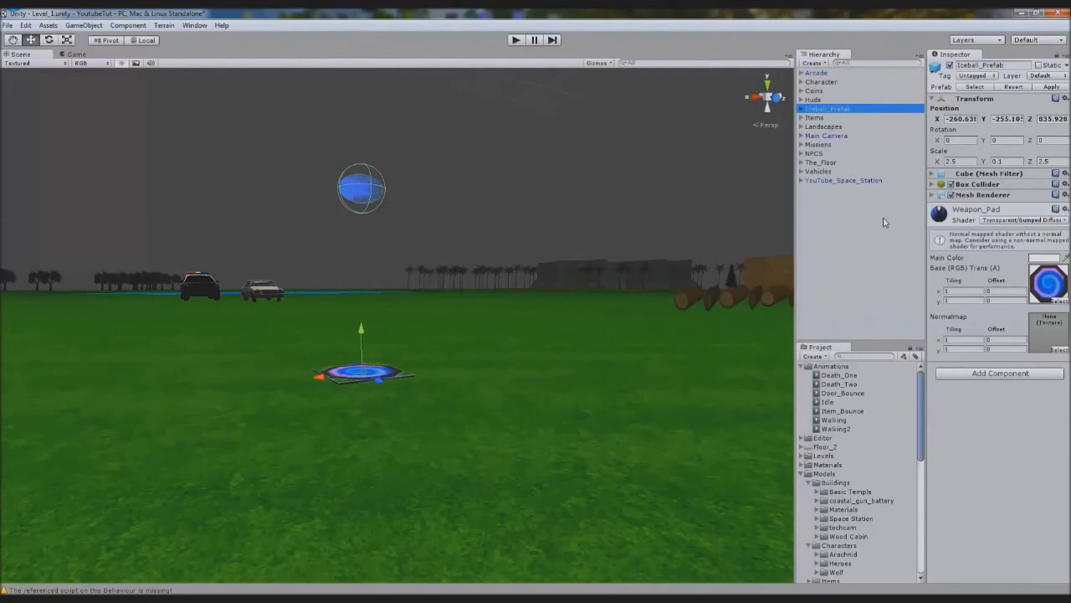
click(419, 195)
middle_drag(418, 196, 428, 304)
scroll(428, 304, up, 4)
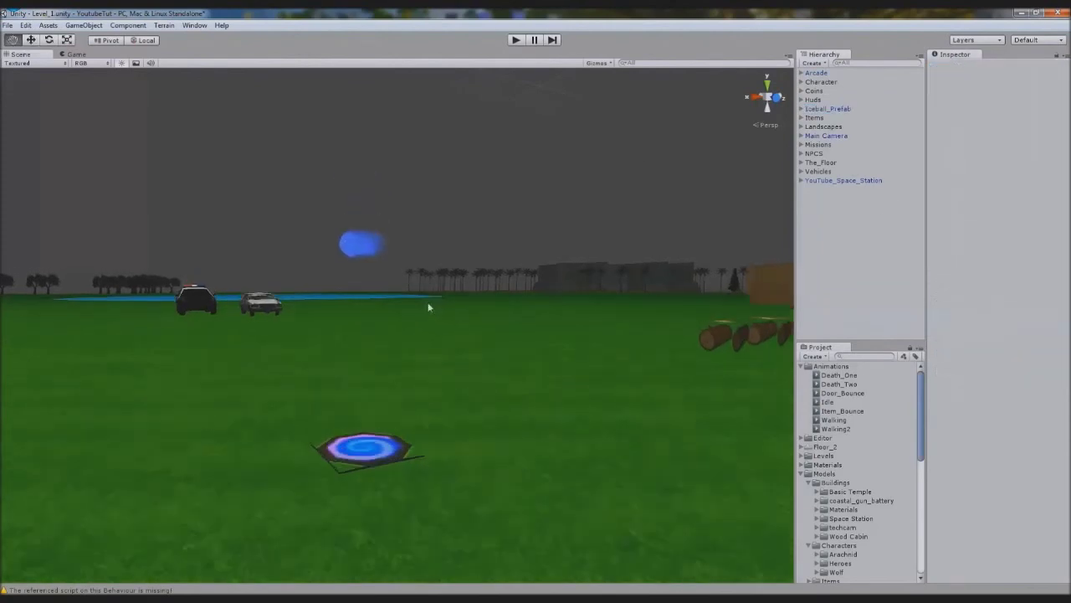
click(373, 241)
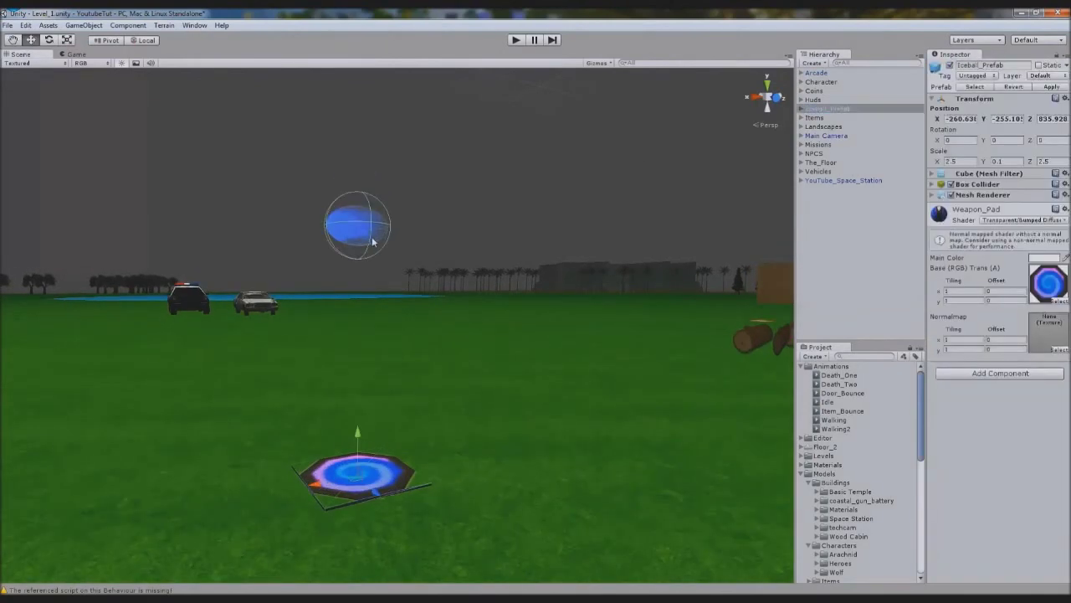
click(801, 109)
click(833, 118)
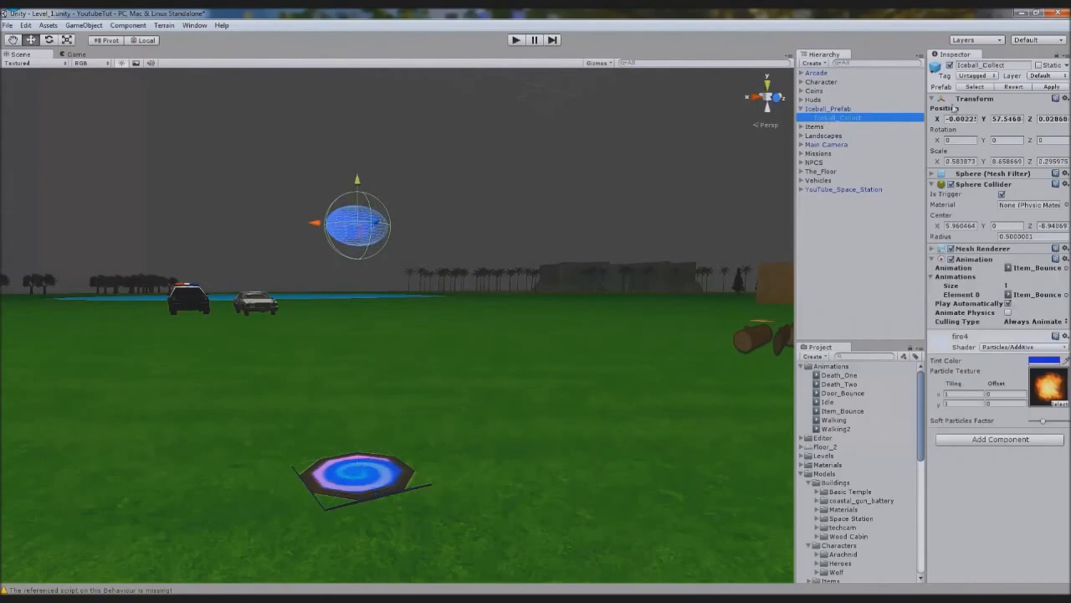
click(1007, 118)
key(ctrl+v)
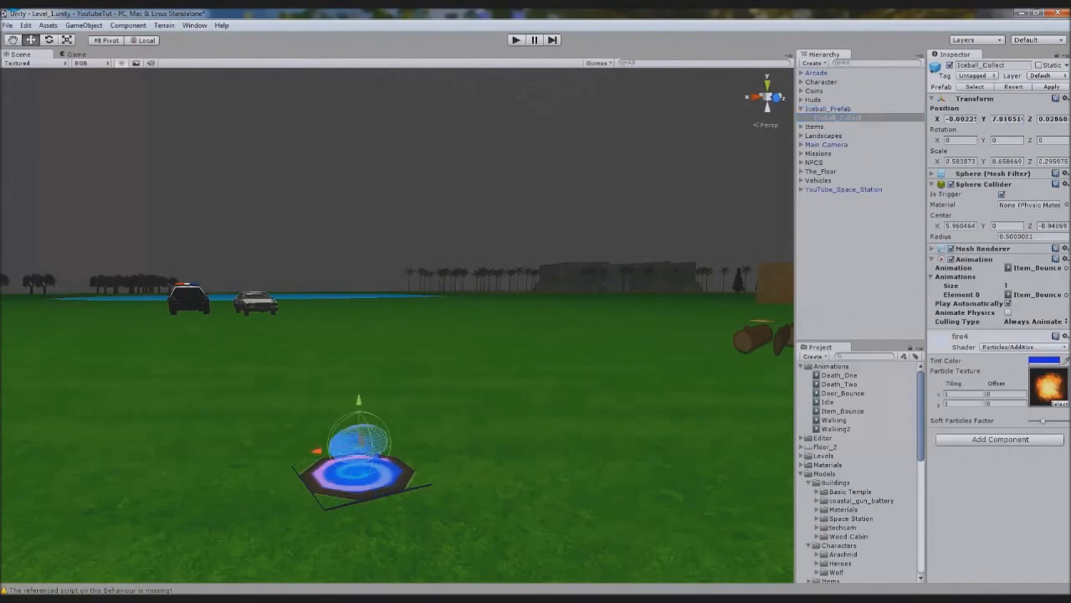
Play-test the level by walking to the bouncing iceball pickup, collecting it and firing iceballs, and stop the game
click(516, 40)
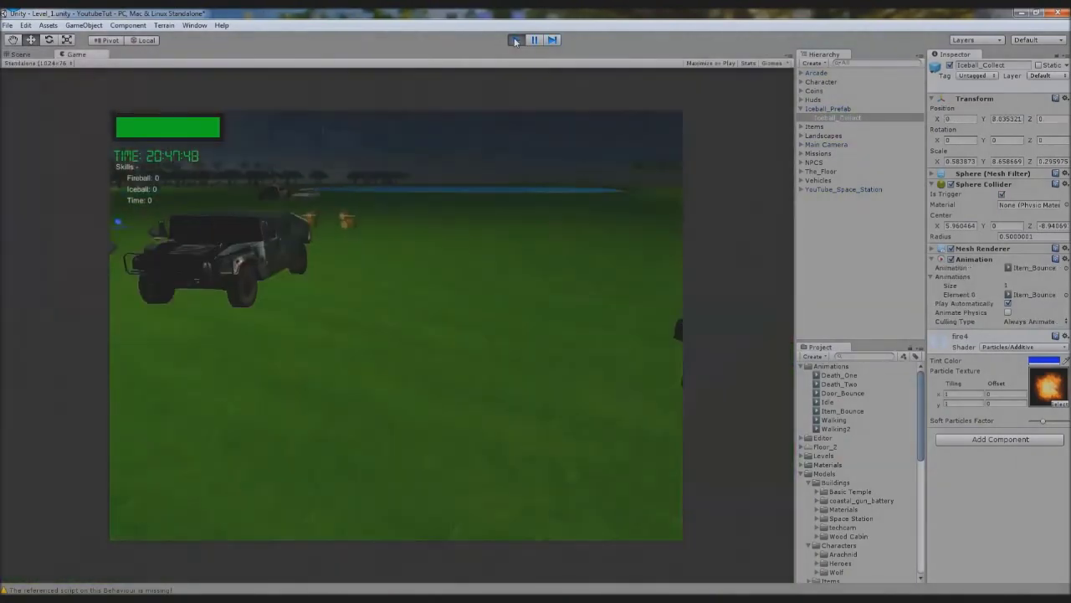
key(w)
key(a)
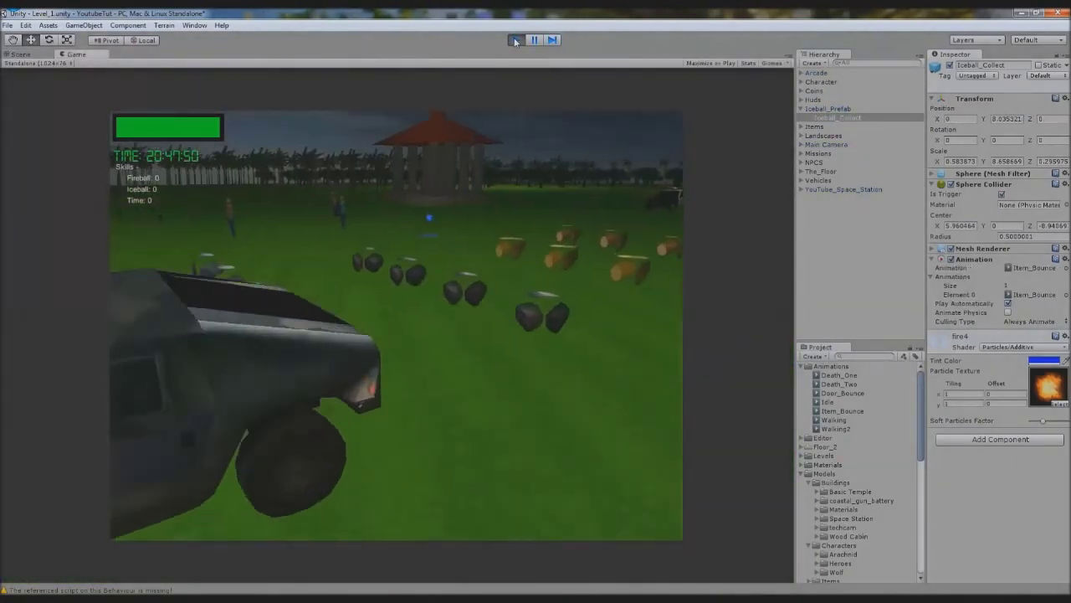
key(w)
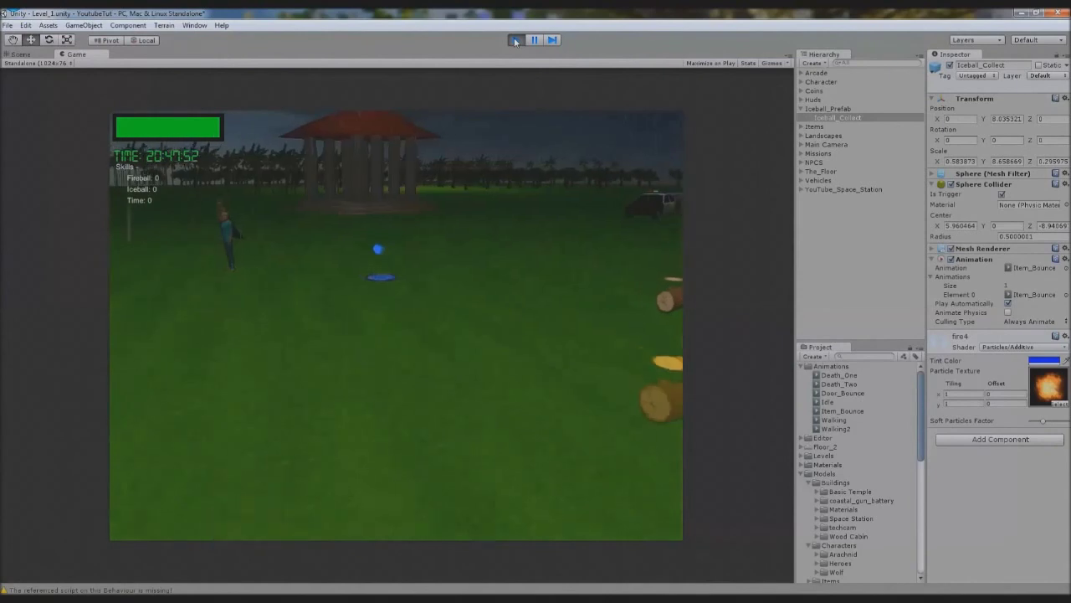
key(w)
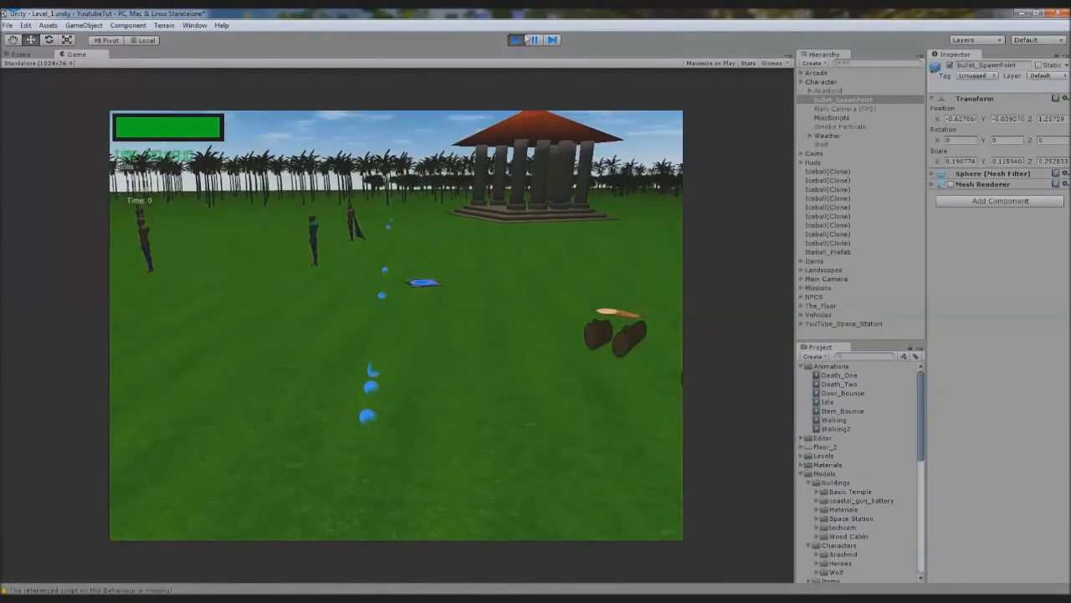
click(515, 41)
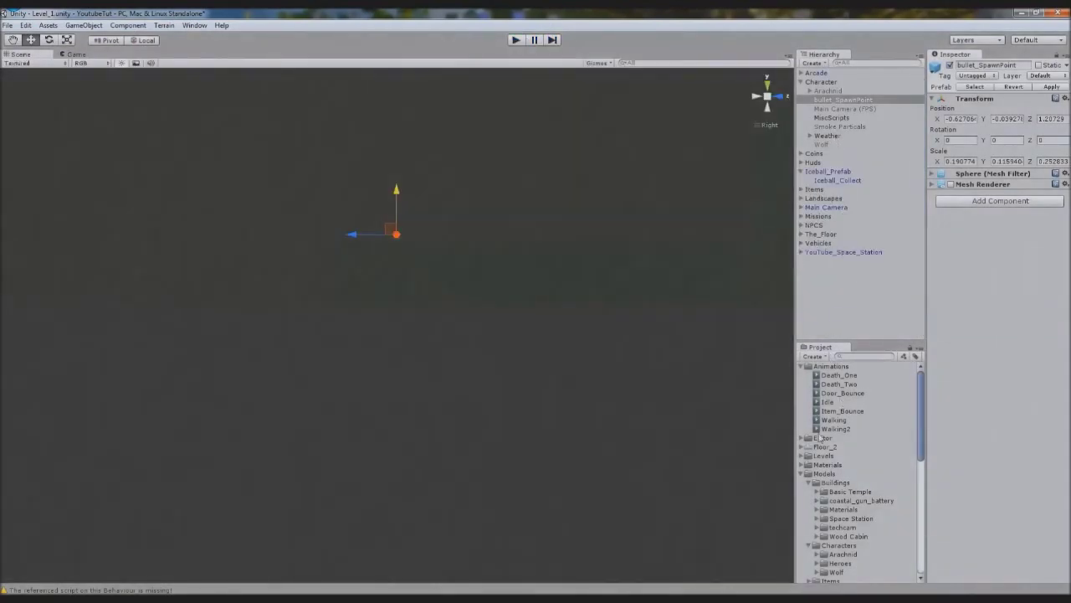
Turn on Is Trigger for the Sphere Collider of the Iceball prefab in the Weapons folder
click(803, 474)
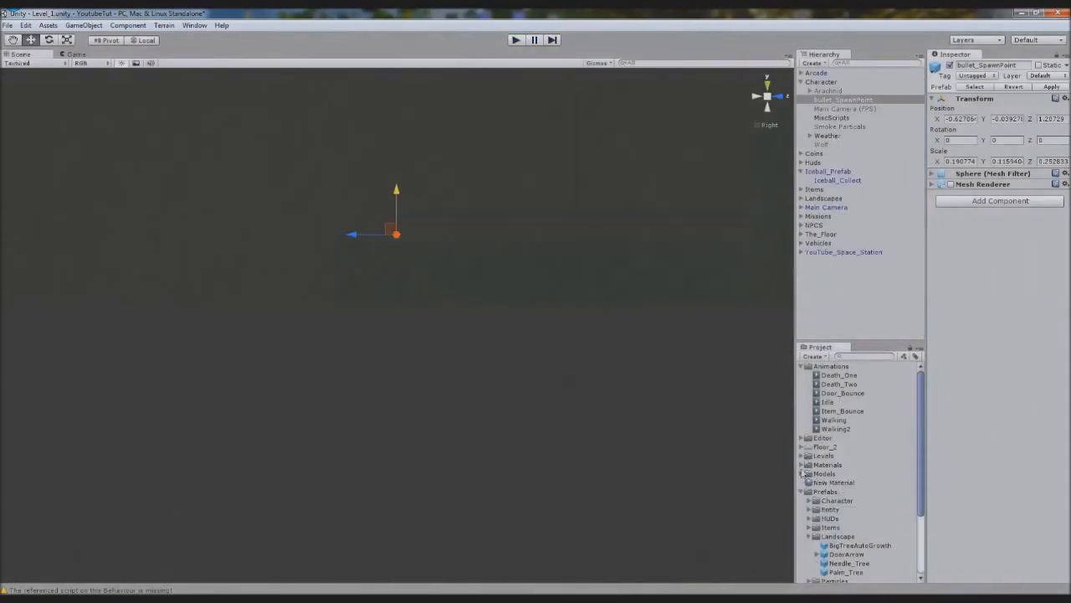
click(809, 536)
click(809, 554)
scroll(821, 544, down, 2)
click(841, 525)
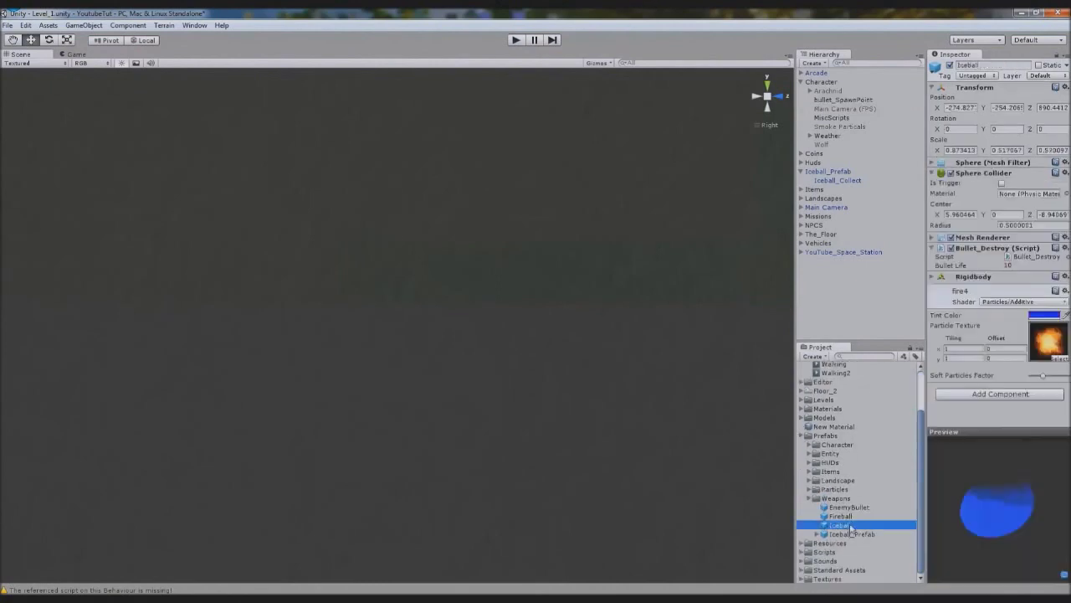
click(1002, 183)
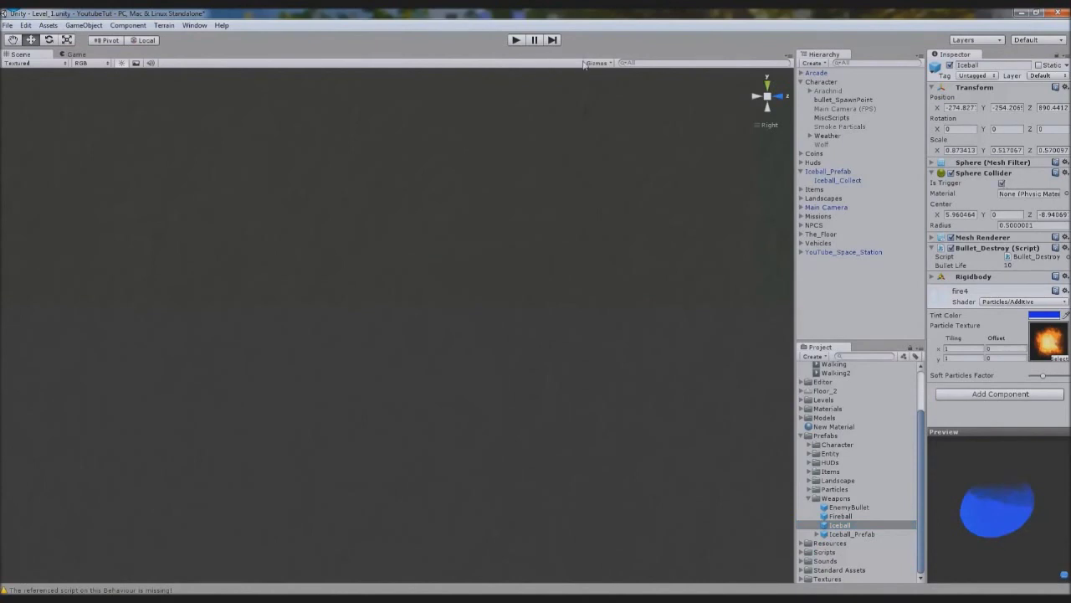
Play-test the level again, shooting fireballs on the way to the iceball pickup and collecting it
click(515, 41)
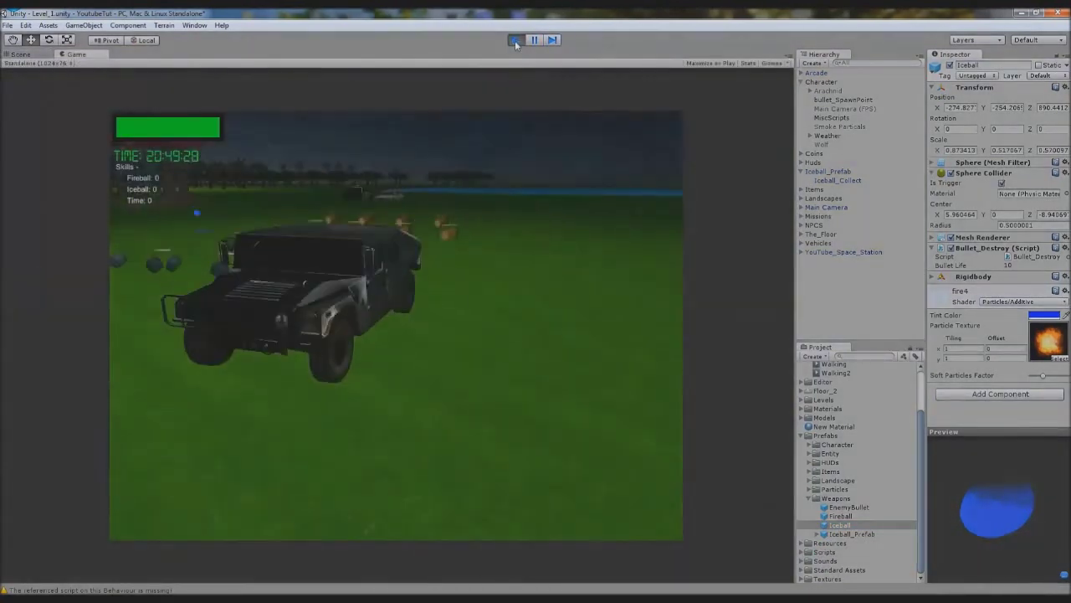
key(w)
key(space)
key(space)
key(space)
key(space)
key(space)
key(space)
key(space)
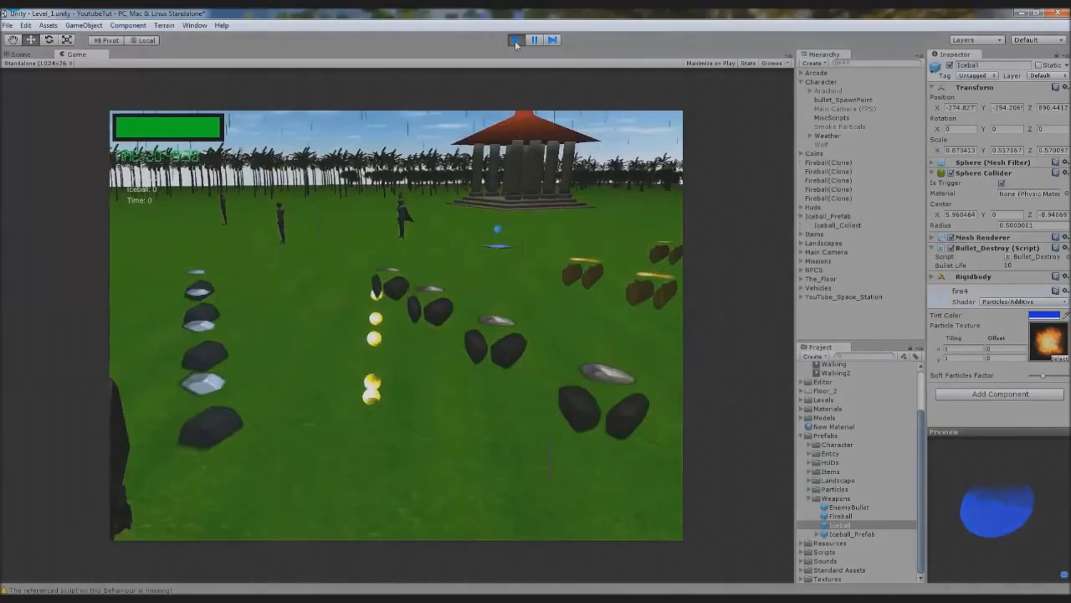
key(d)
key(a)
key(w)
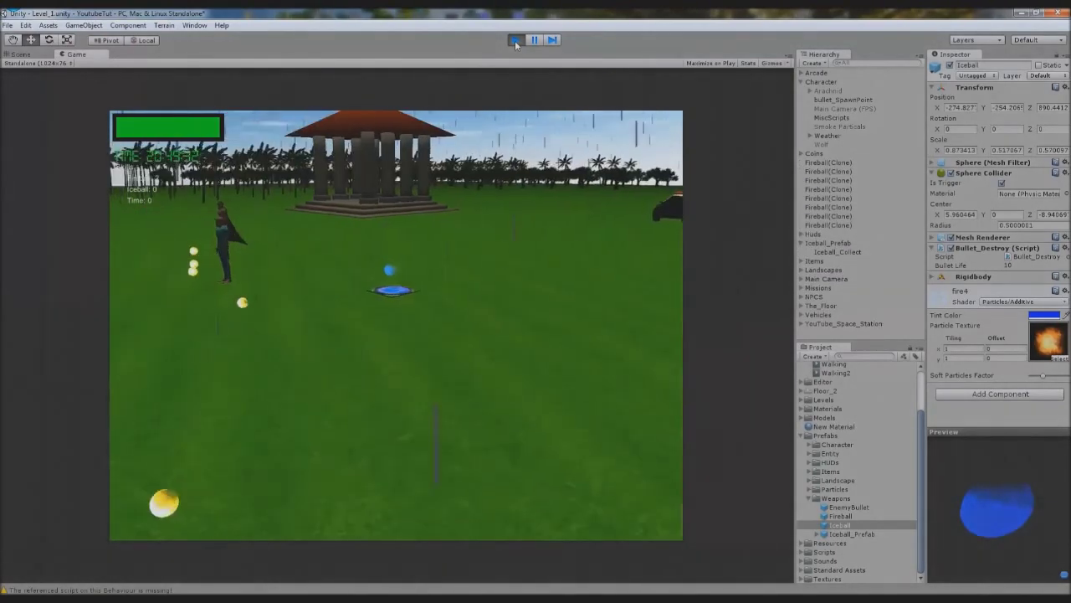
key(a)
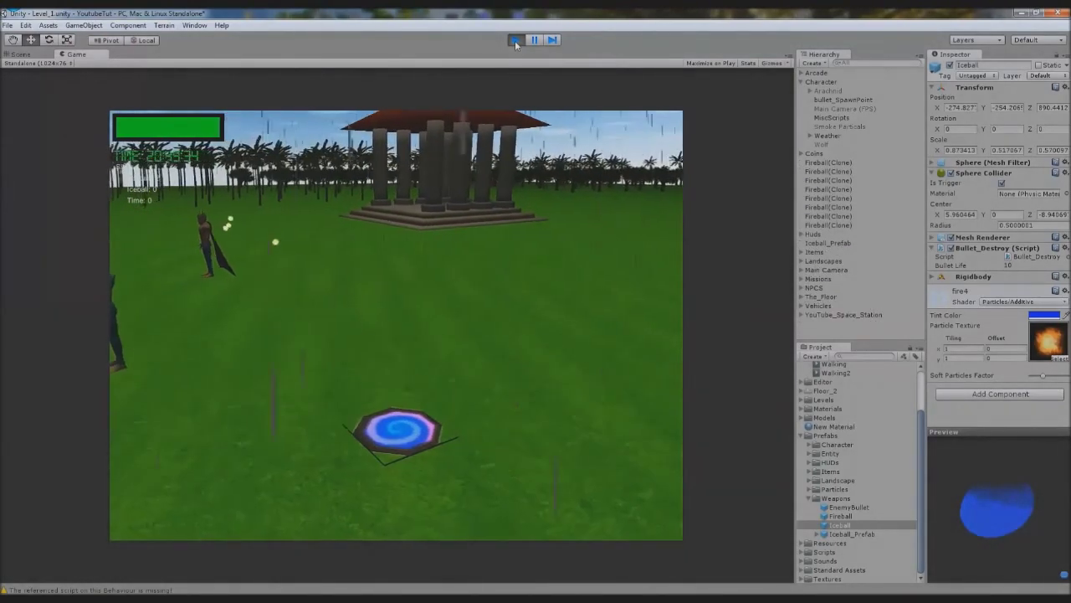
Test-fire repeated iceballs around the weapon pad while turning and backing away, and stop the game
key(space)
key(space)
key(space)
key(space)
key(a)
key(a)
key(space)
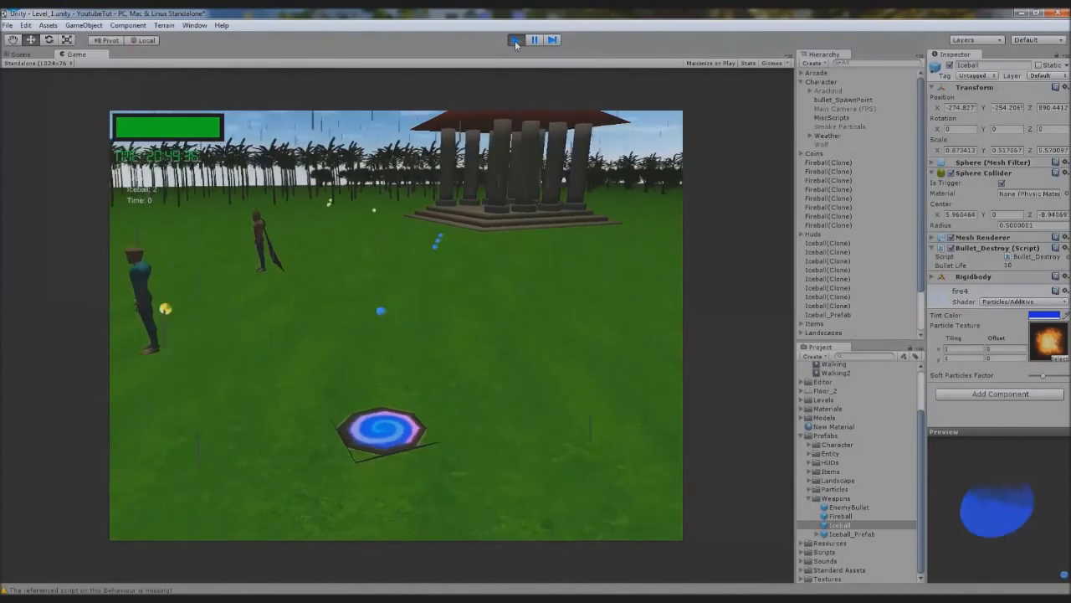
key(s)
key(space)
key(space)
key(space)
key(space)
key(space)
key(space)
key(space)
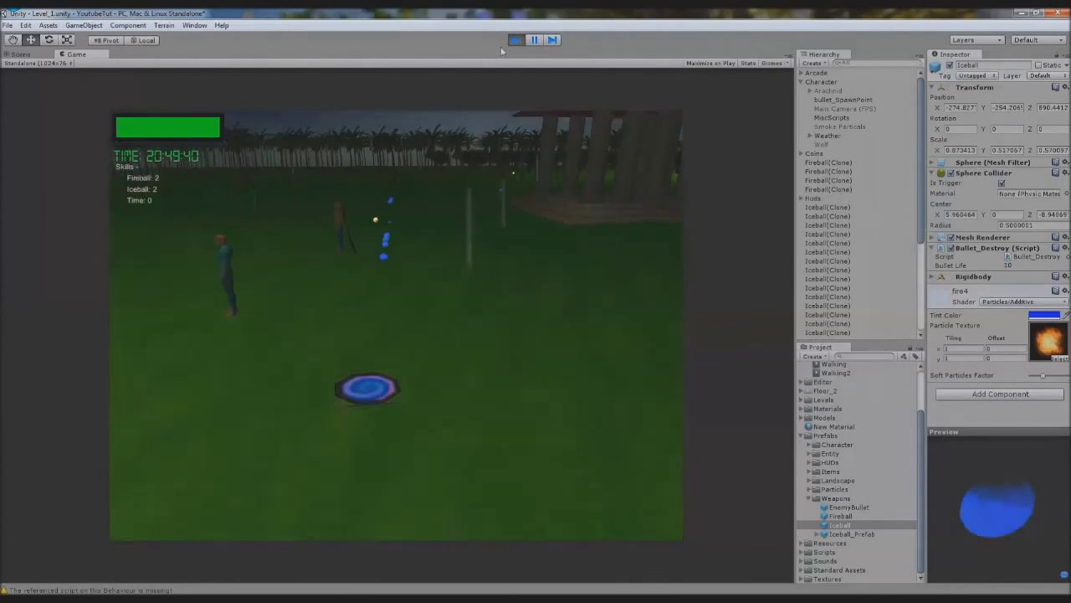
click(514, 45)
click(515, 40)
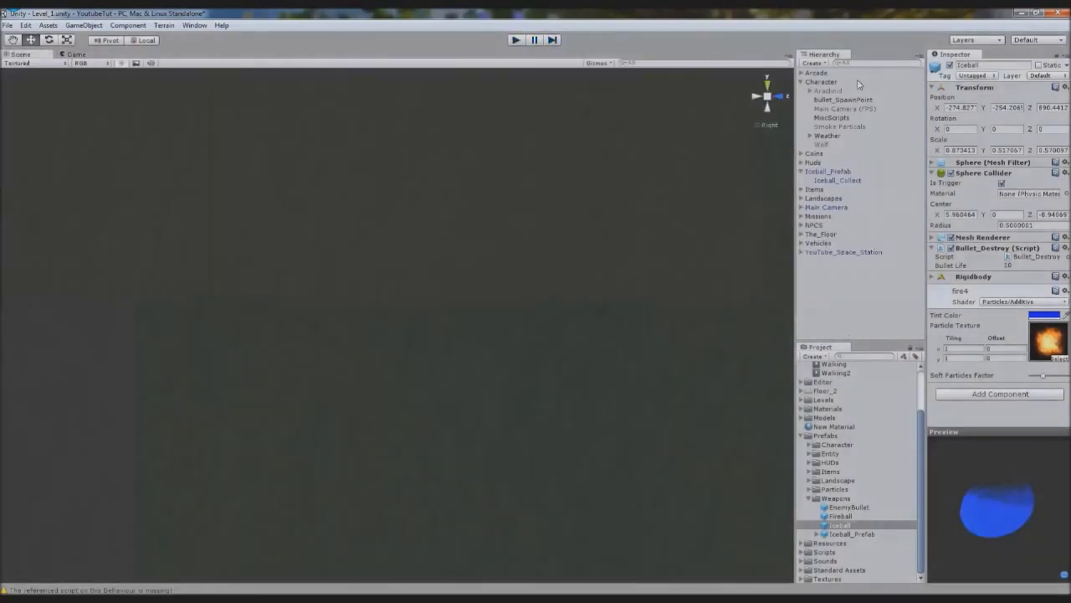
Save the scene and look over the whole level from a distance in perspective view
click(768, 97)
right_drag(393, 268, 563, 399)
scroll(563, 398, down, 5)
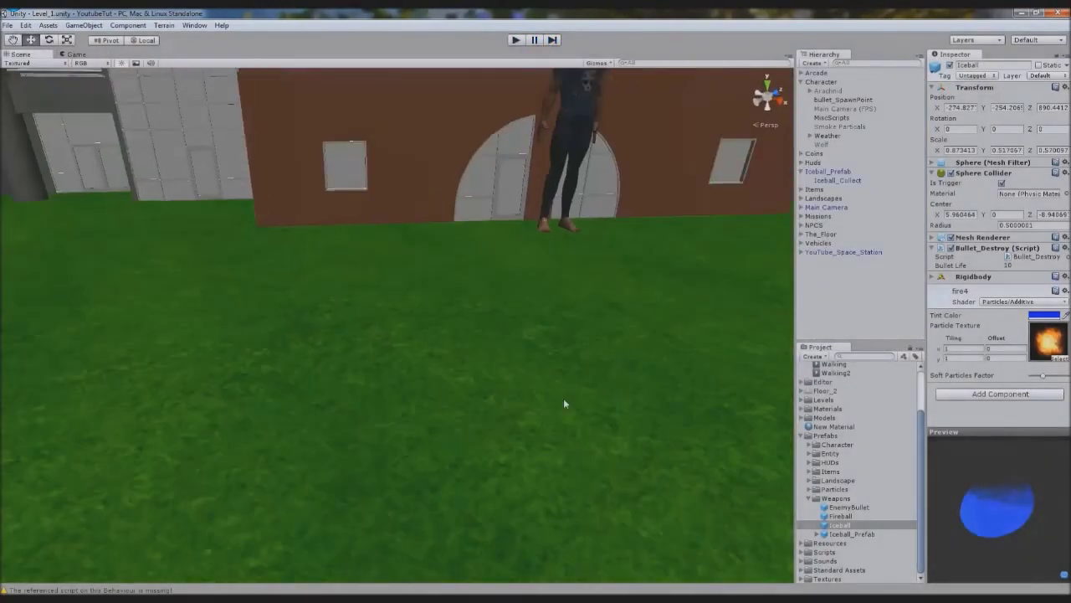
scroll(536, 419, down, 10)
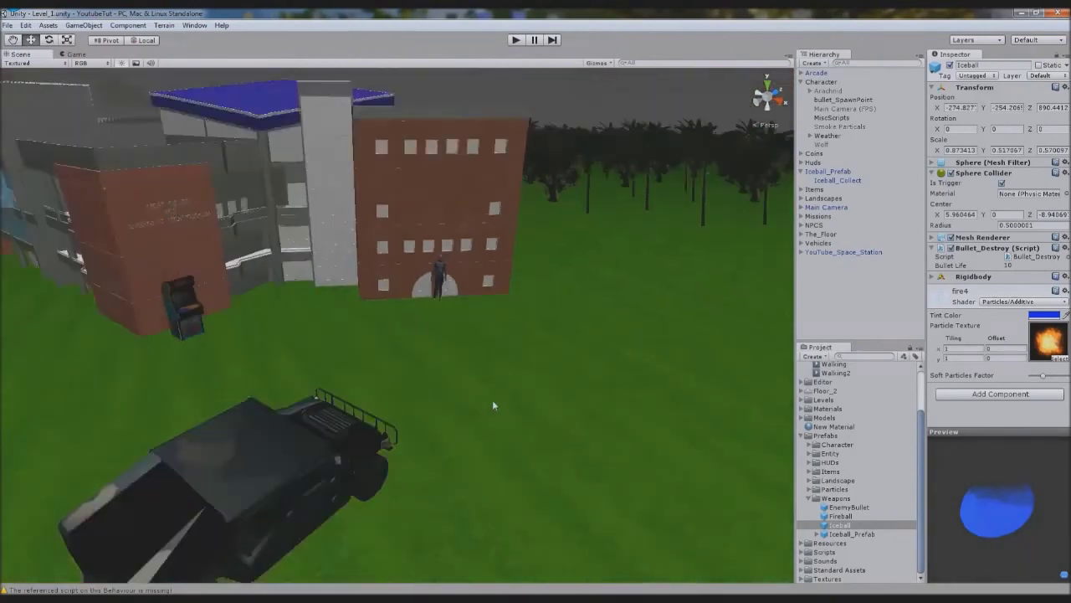
scroll(478, 391, down, 8)
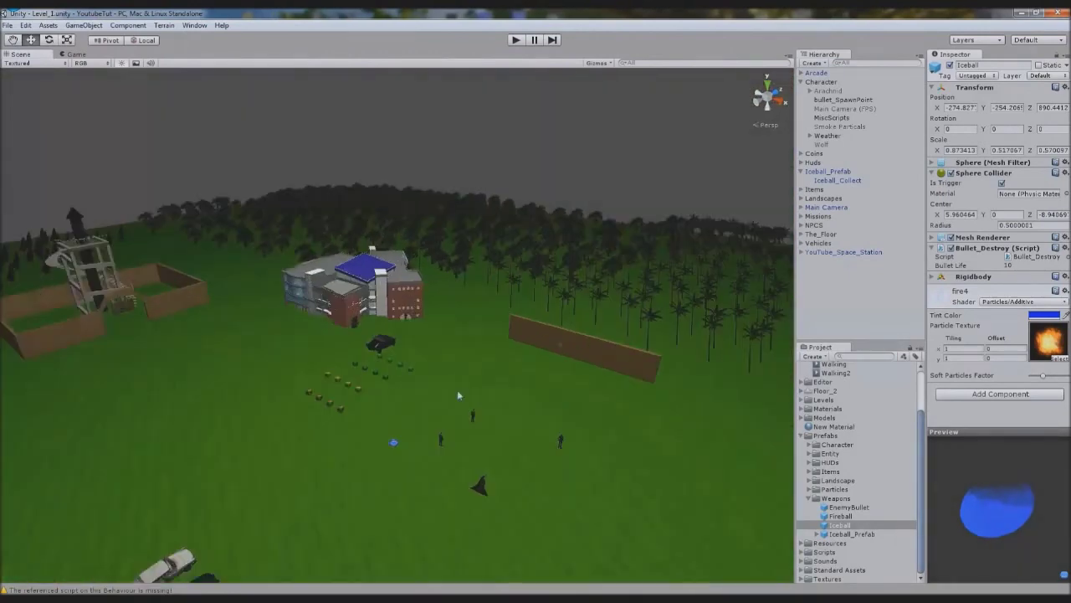